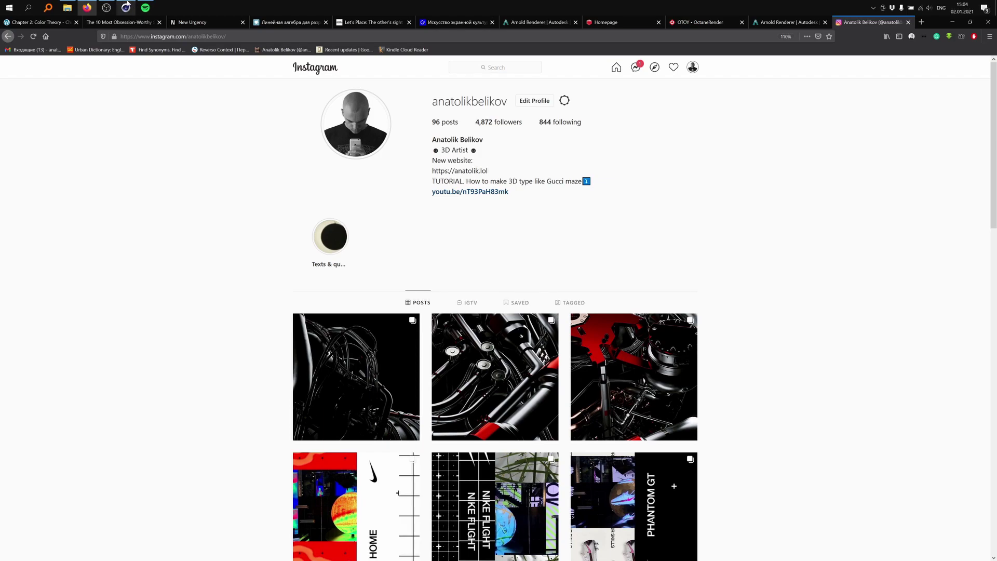
# - Switch to Cinema 4D and nest the ARTBOARD2 spline group under the Extrude object, keeping Hierarchical enabled
pyautogui.click(126, 6)
pyautogui.keyDown('alt'); pyautogui.moveTo(379, 203); pyautogui.dragTo(443, 250); pyautogui.keyUp('alt')
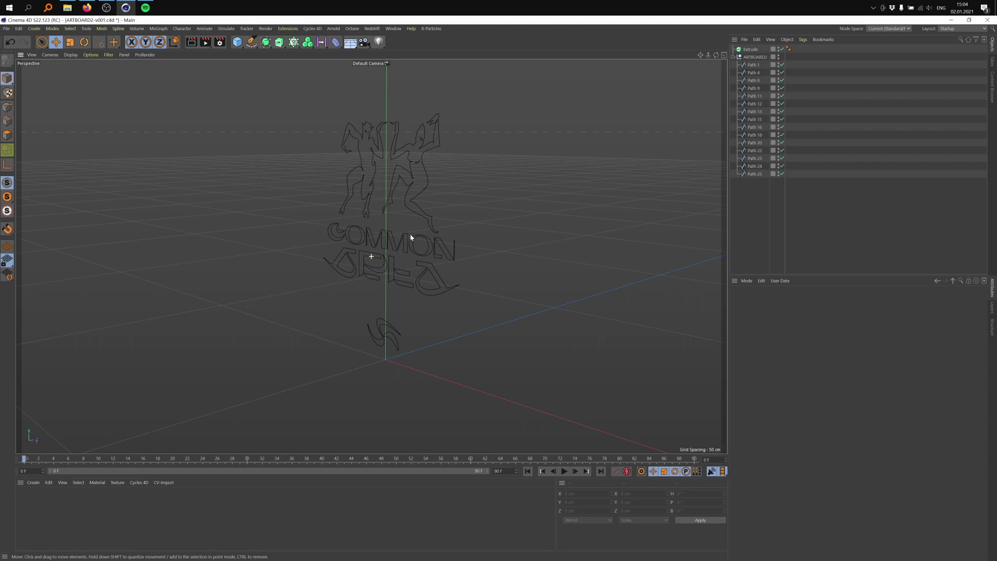
pyautogui.moveTo(411, 238)
pyautogui.keyDown('alt'); pyautogui.mouseDown()
pyautogui.moveTo(438, 254)
pyautogui.moveTo(420, 222)
pyautogui.mouseUp(); pyautogui.keyUp('alt')
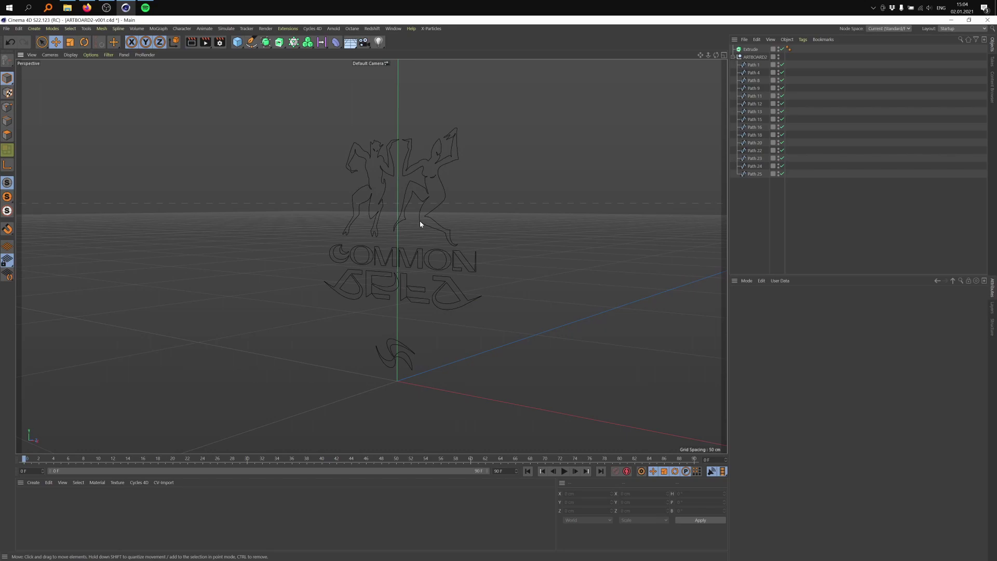
pyautogui.moveTo(436, 225)
pyautogui.keyDown('alt'); pyautogui.mouseDown()
pyautogui.moveTo(494, 212)
pyautogui.moveTo(437, 219)
pyautogui.mouseUp(); pyautogui.keyUp('alt')
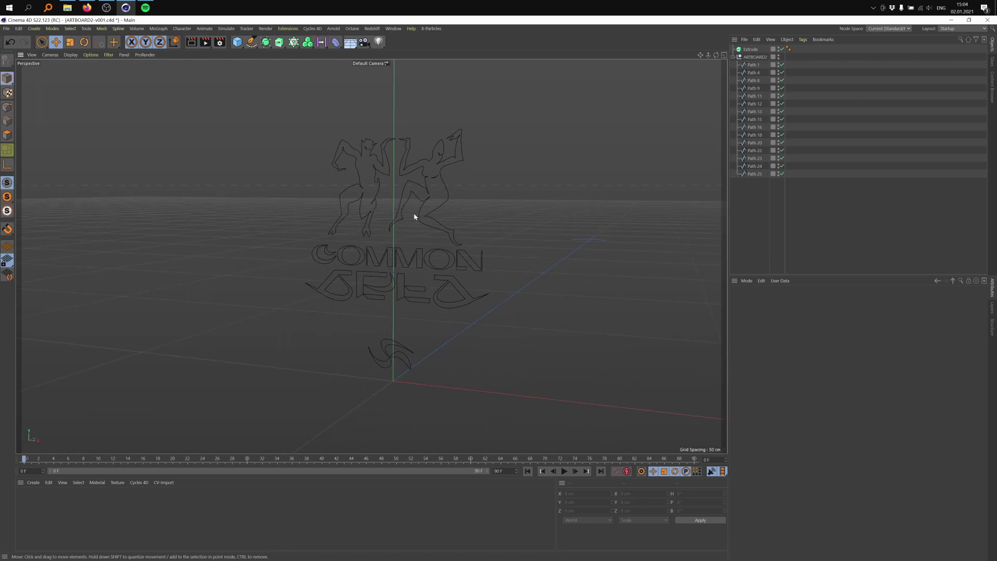
pyautogui.click(751, 49)
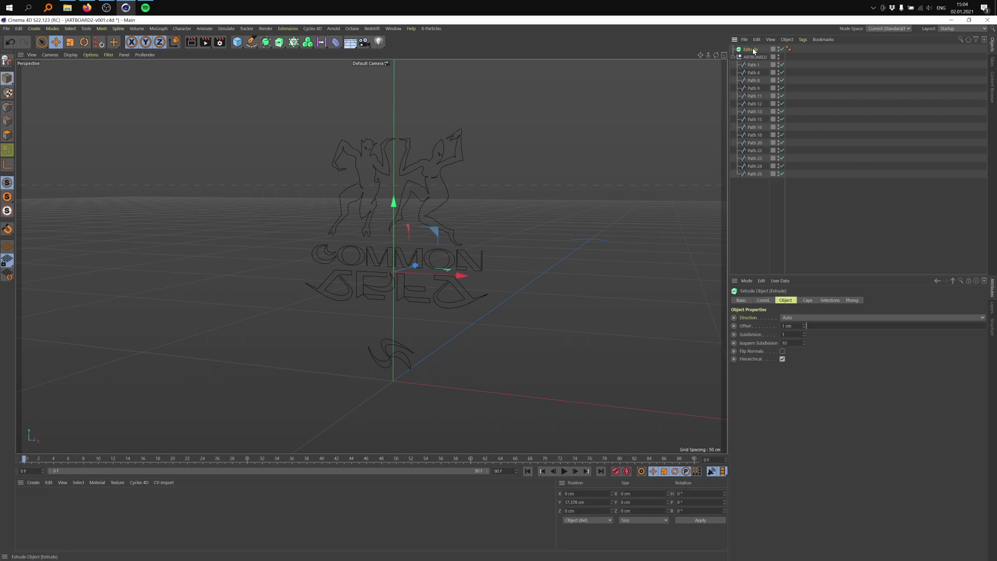
pyautogui.click(759, 57)
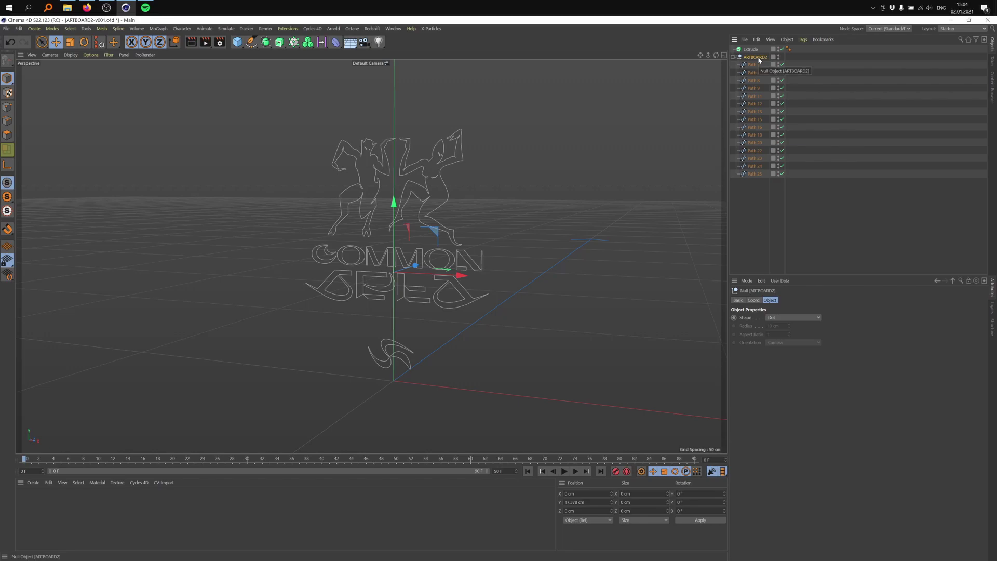
pyautogui.moveTo(752, 57); pyautogui.dragTo(754, 51)
pyautogui.click(751, 49)
pyautogui.click(782, 359)
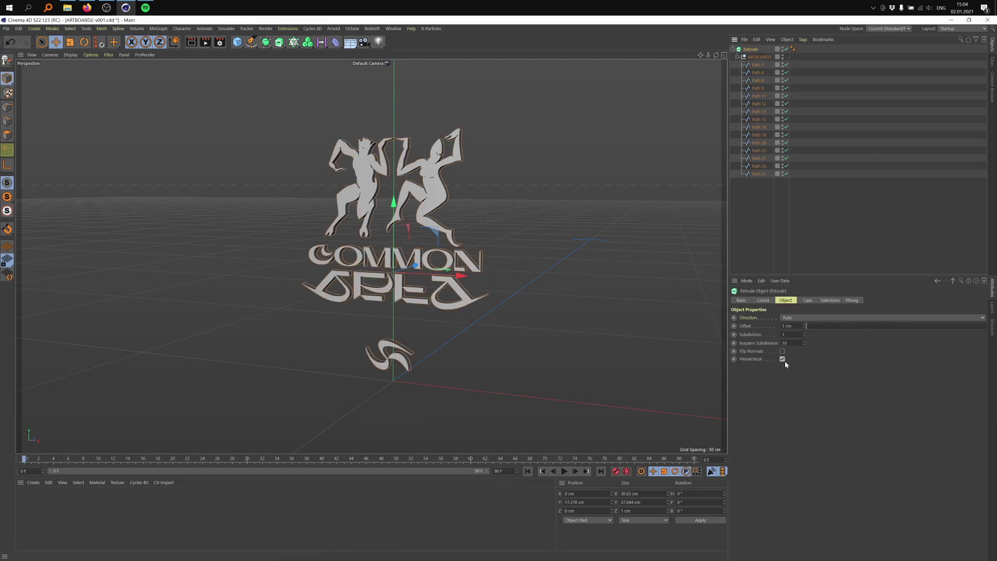
# - Try round cap bevel sizes of 0.32 cm and 0.2 cm on the extruded logo
pyautogui.keyDown('alt'); pyautogui.moveTo(535, 298); pyautogui.dragTo(570, 302); pyautogui.keyUp('alt')
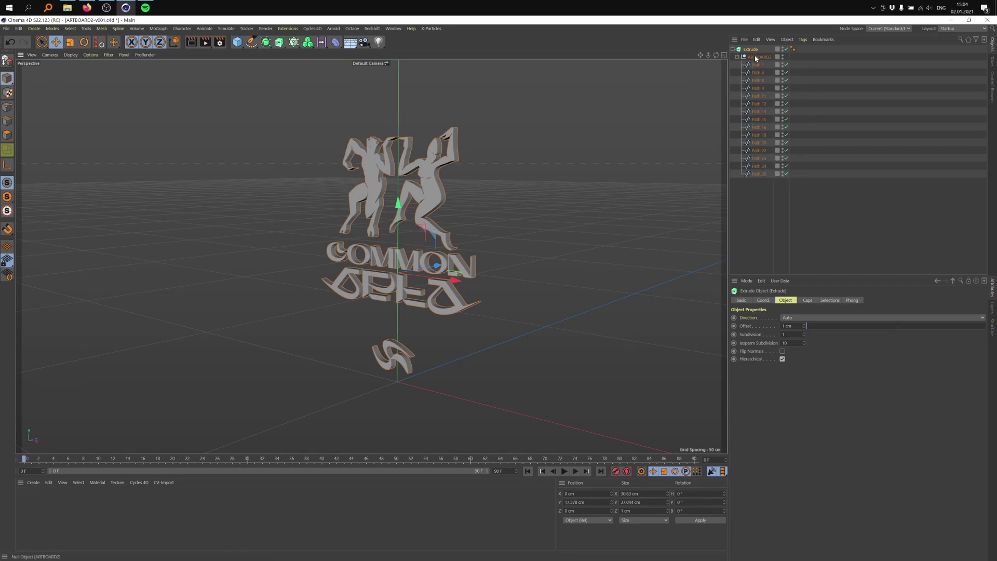
pyautogui.moveTo(445, 236)
pyautogui.keyDown('alt'); pyautogui.mouseDown()
pyautogui.moveTo(406, 238)
pyautogui.moveTo(457, 245)
pyautogui.mouseUp(); pyautogui.keyUp('alt')
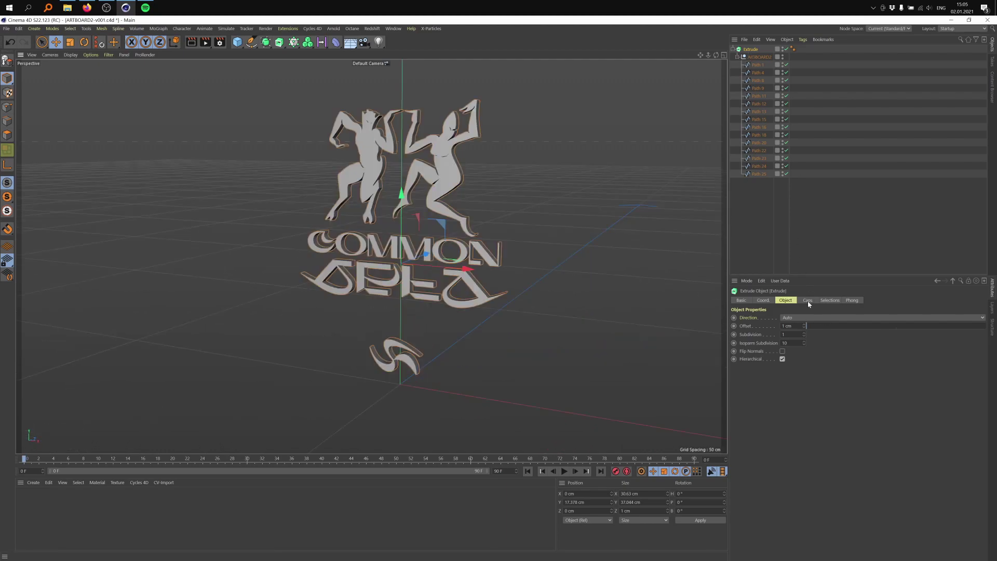
pyautogui.click(808, 301)
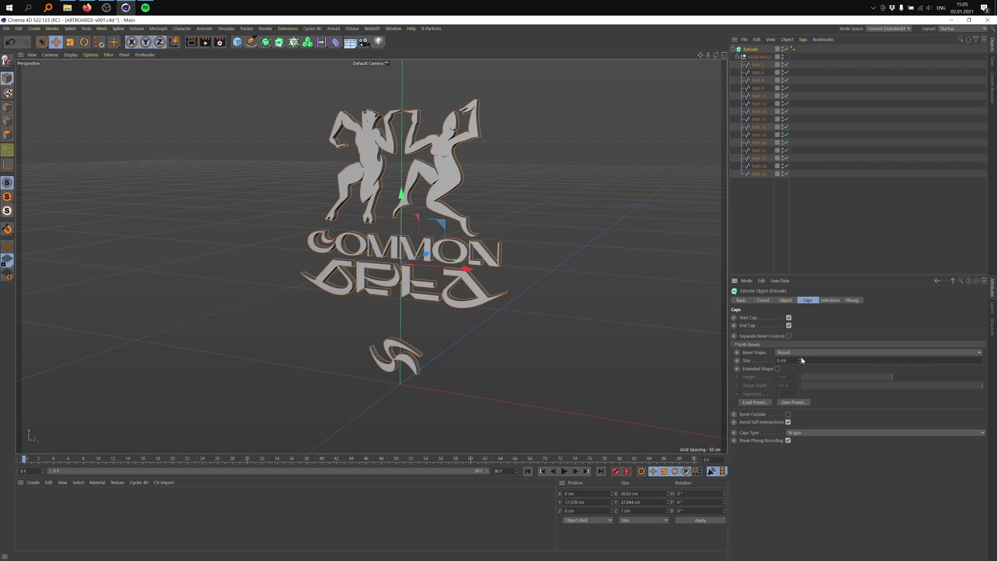
pyautogui.moveTo(798, 365); pyautogui.dragTo(802, 365)
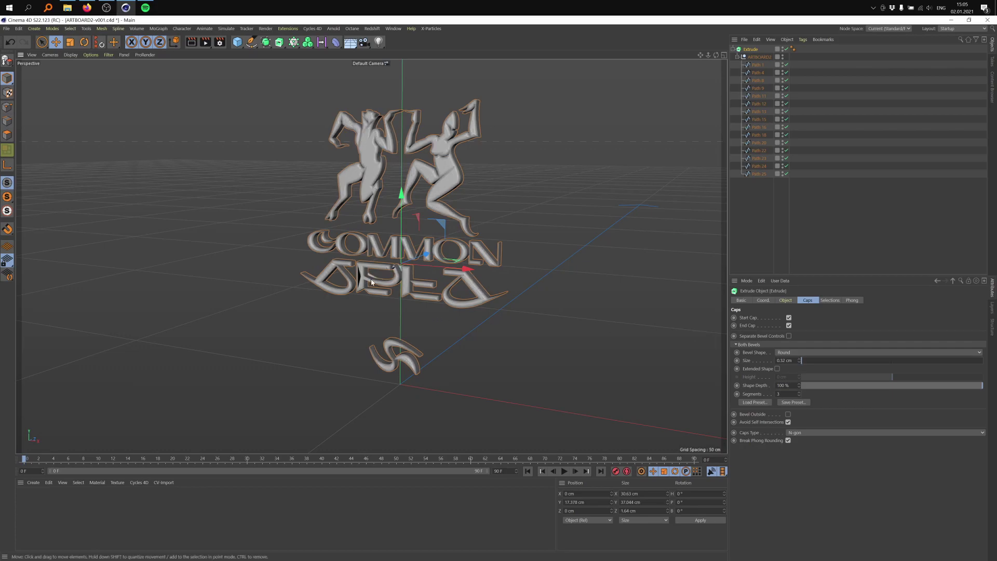
pyautogui.scroll(5, 421, 256)
pyautogui.scroll(3, 421, 256)
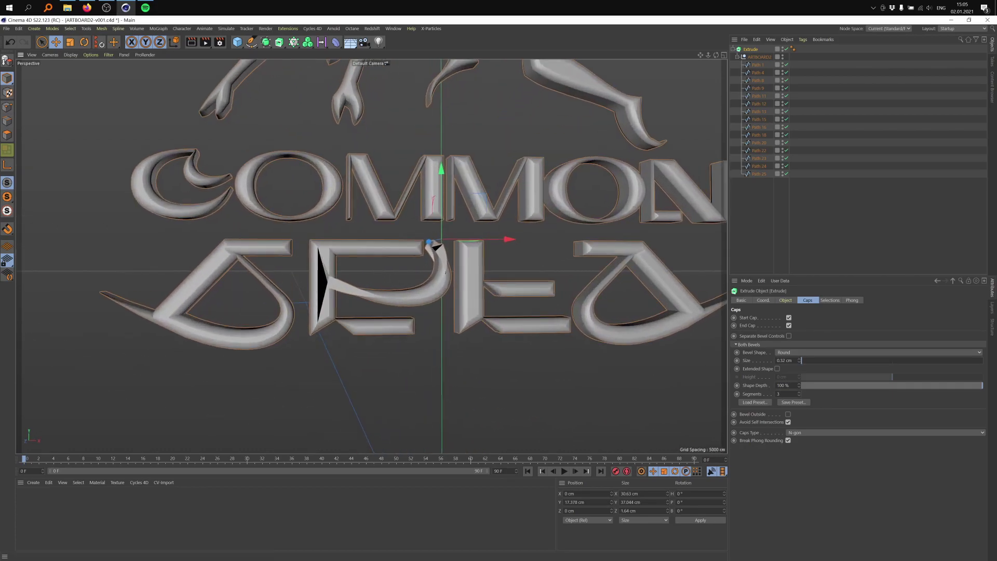
pyautogui.scroll(3, 425, 250)
pyautogui.write('0.2')
pyautogui.press('Return')
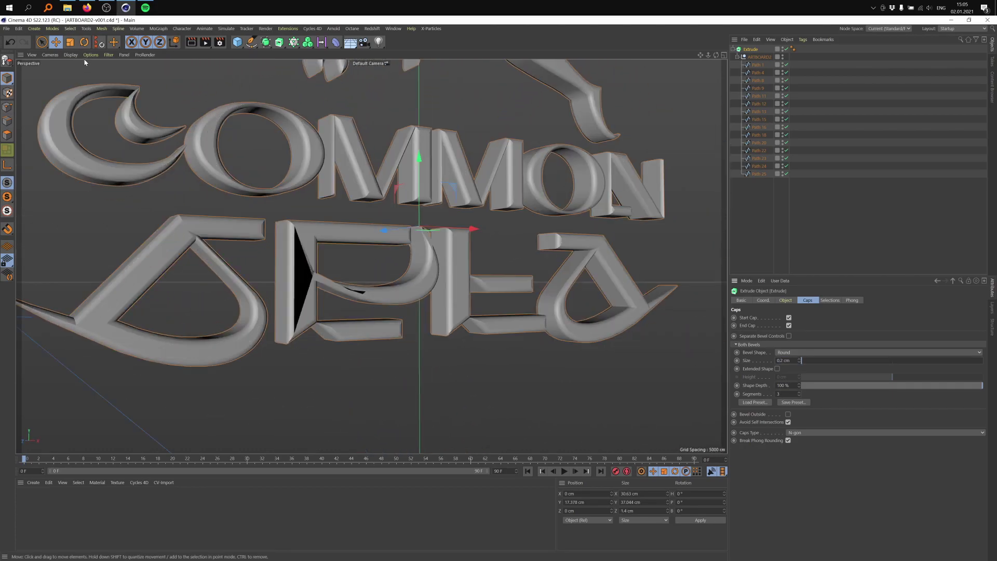
# - Set the viewport display to Gouraud Shading (Lines) to expose the lettering's mesh edges
pyautogui.click(71, 54)
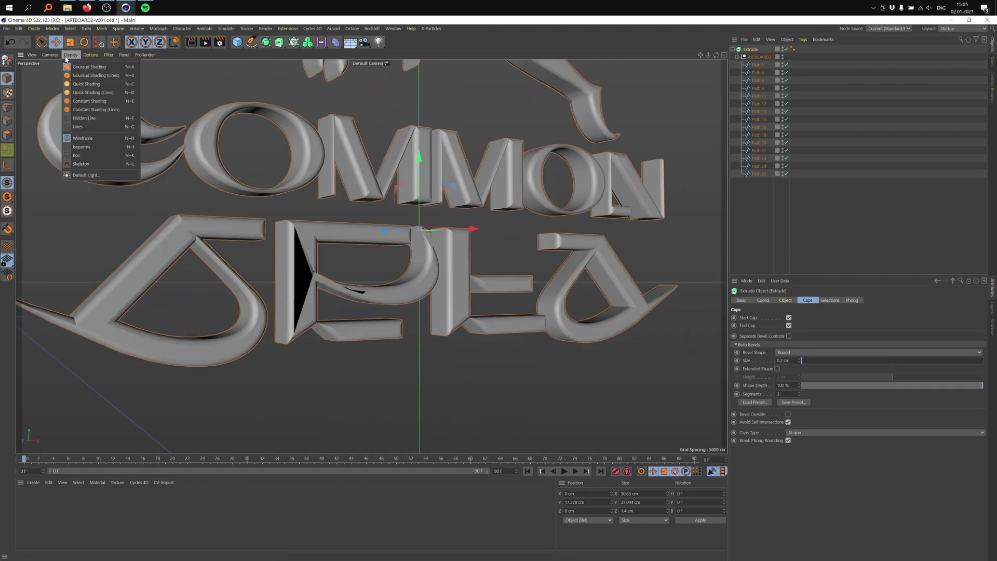
pyautogui.click(101, 75)
pyautogui.scroll(5, 371, 267)
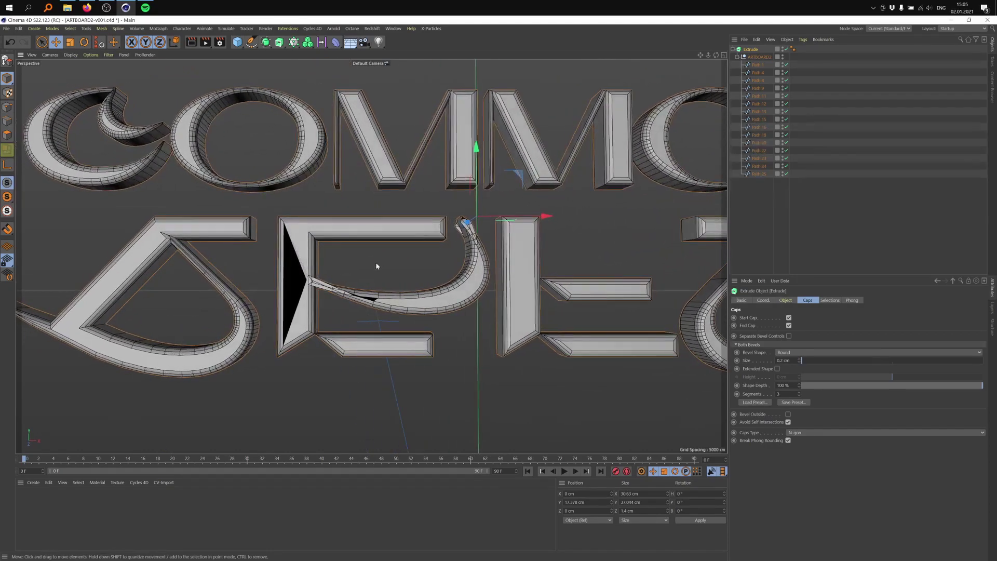
# - Try cap bevel sizes of 0.1 cm and 0.05 cm on the Extrude object
pyautogui.moveTo(803, 360)
pyautogui.mouseDown()
pyautogui.moveTo(813, 360)
pyautogui.moveTo(805, 360)
pyautogui.mouseUp()
pyautogui.doubleClick(788, 360)
pyautogui.write('0.1')
pyautogui.press('Return')
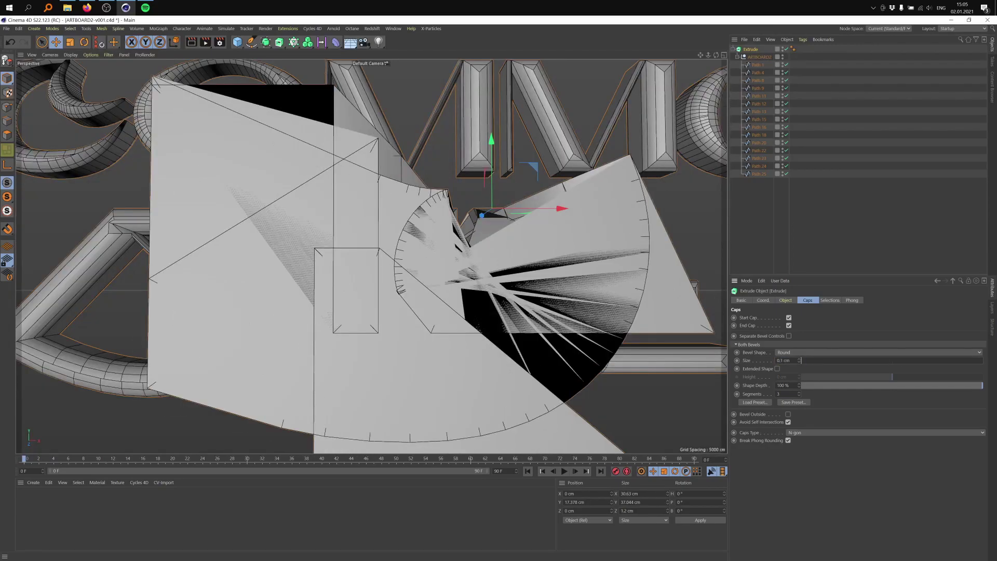
pyautogui.scroll(4, 475, 228)
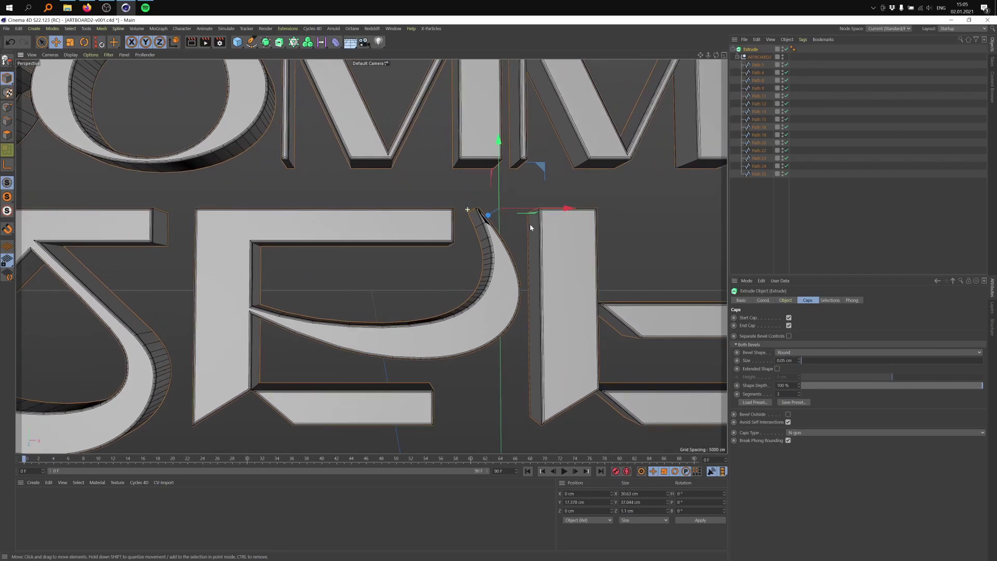
# - Set the cap bevel size to 0.01 cm and inspect the thin curved tip of the lower word's second letter
pyautogui.scroll(5, 480, 224)
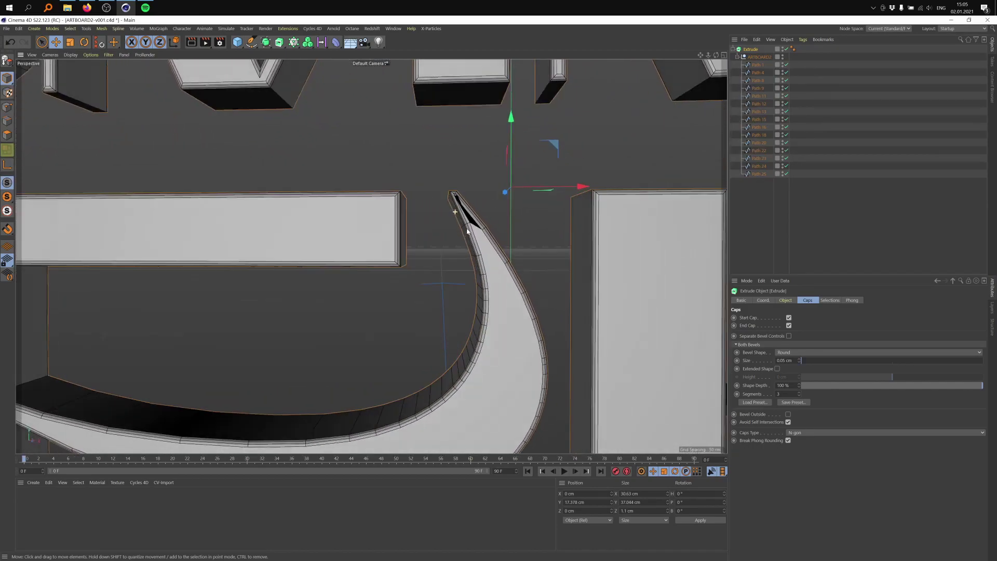
pyautogui.scroll(5, 464, 207)
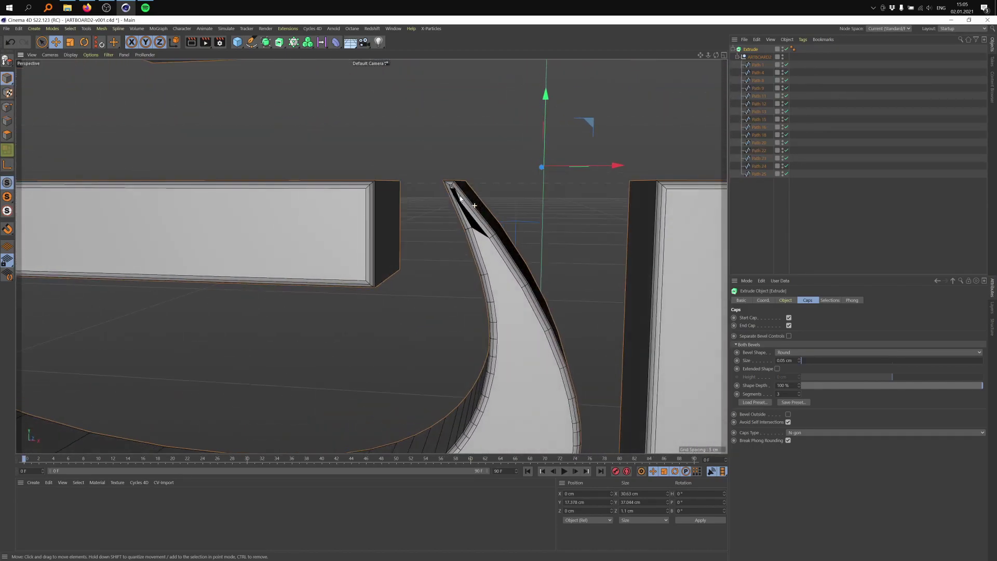
pyautogui.moveTo(473, 203)
pyautogui.keyDown('alt'); pyautogui.mouseDown()
pyautogui.moveTo(489, 205)
pyautogui.moveTo(465, 216)
pyautogui.moveTo(481, 225)
pyautogui.moveTo(502, 204)
pyautogui.mouseUp(); pyautogui.keyUp('alt')
pyautogui.doubleClick(785, 360)
pyautogui.write('0.01')
pyautogui.press('Return')
pyautogui.scroll(3, 484, 225)
pyautogui.keyDown('alt'); pyautogui.moveTo(497, 214); pyautogui.dragTo(502, 235); pyautogui.keyUp('alt')
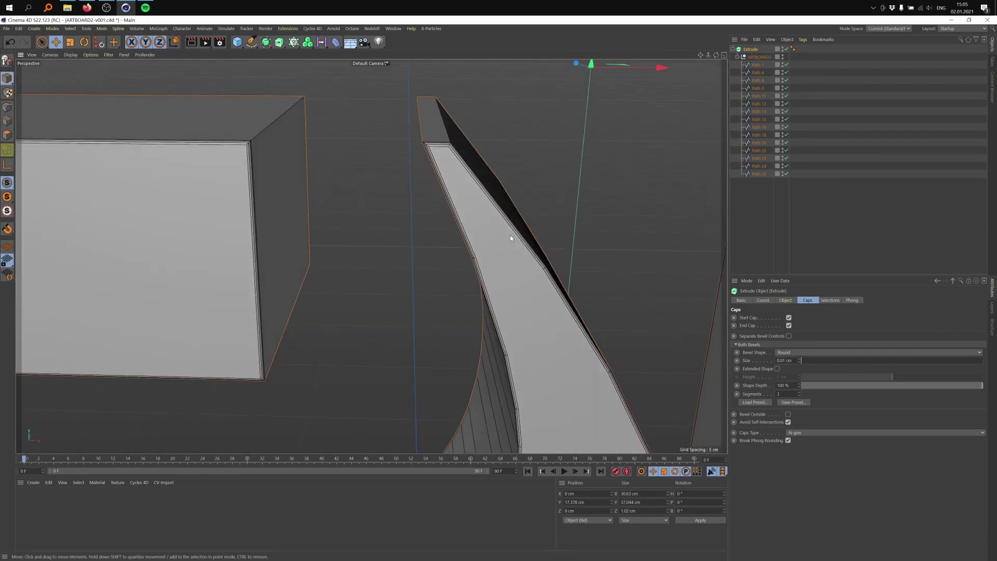
# - Set the cap bevel size to 0.034 cm and check both lines of lettering
pyautogui.moveTo(799, 360); pyautogui.dragTo(800, 362)
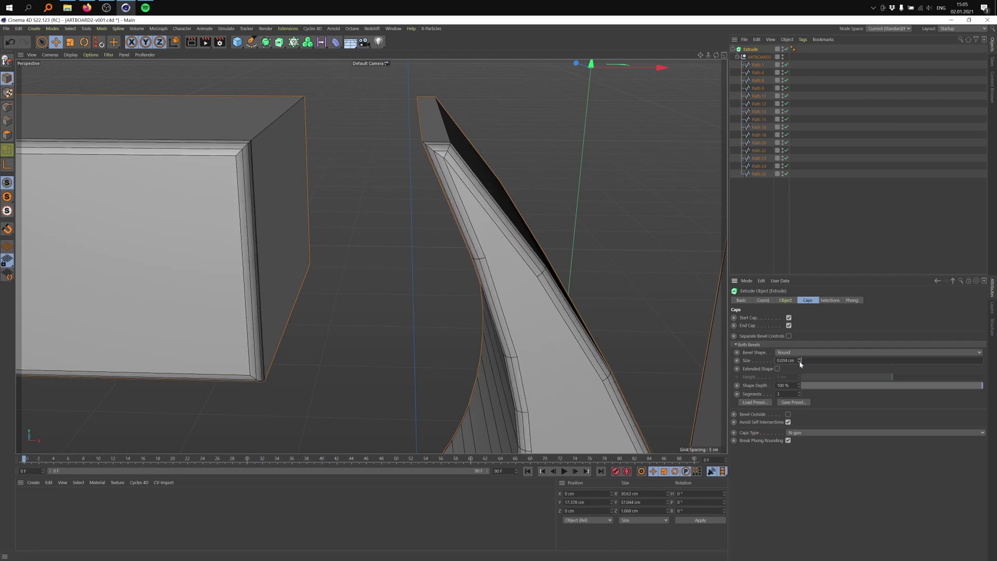
pyautogui.scroll(-5, 407, 275)
pyautogui.scroll(-2, 467, 280)
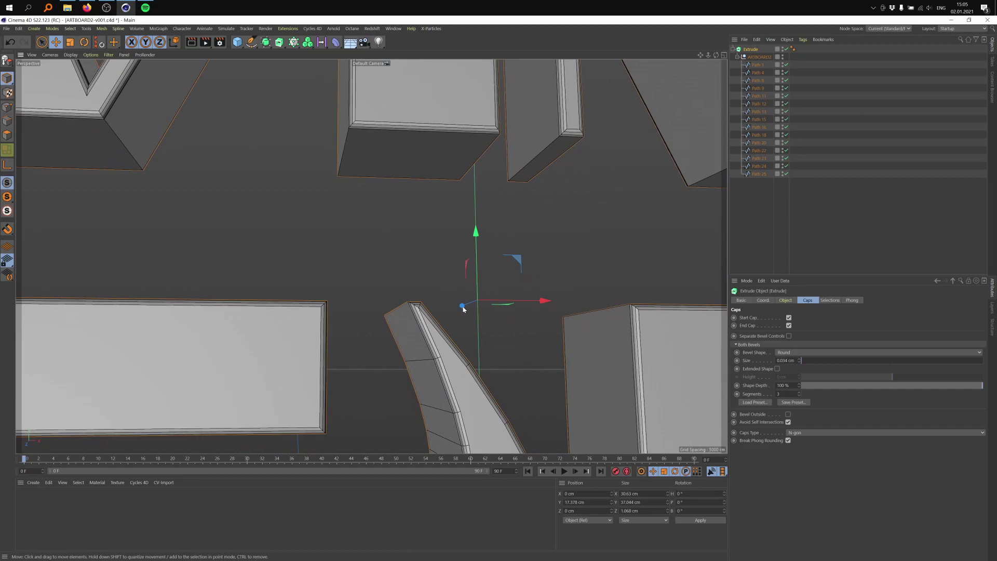
pyautogui.keyDown('alt'); pyautogui.moveTo(463, 315); pyautogui.dragTo(472, 275, button='middle'); pyautogui.keyUp('alt')
pyautogui.keyDown('alt'); pyautogui.moveTo(474, 275); pyautogui.dragTo(545, 311); pyautogui.keyUp('alt')
pyautogui.keyDown('alt'); pyautogui.moveTo(593, 249); pyautogui.dragTo(551, 246); pyautogui.keyUp('alt')
pyautogui.keyDown('alt'); pyautogui.moveTo(551, 246); pyautogui.dragTo(437, 260, button='right'); pyautogui.keyUp('alt')
pyautogui.keyDown('alt'); pyautogui.moveTo(437, 259); pyautogui.dragTo(416, 251); pyautogui.keyUp('alt')
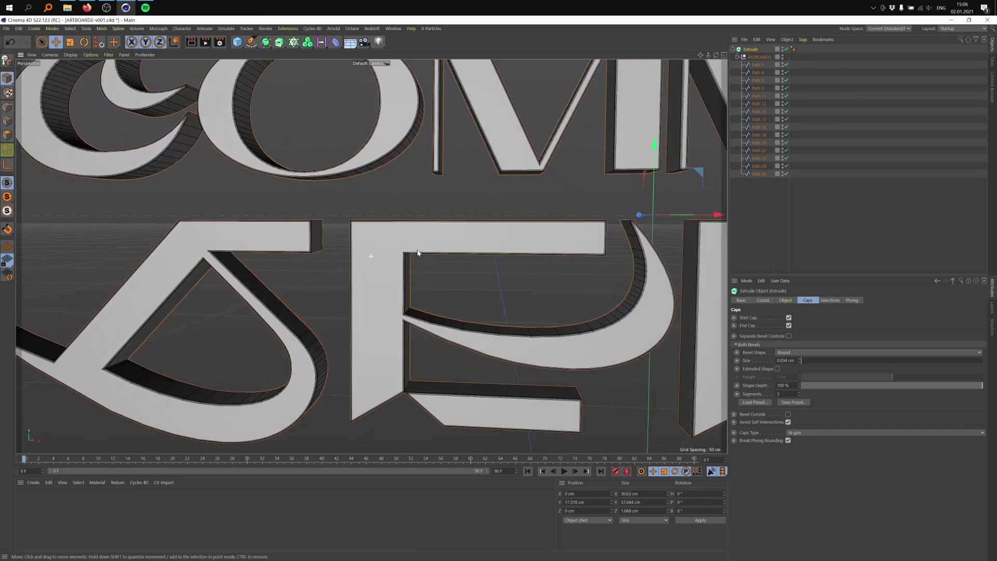
pyautogui.keyDown('alt'); pyautogui.moveTo(457, 254); pyautogui.dragTo(429, 257, button='right'); pyautogui.keyUp('alt')
pyautogui.keyDown('alt'); pyautogui.moveTo(494, 258); pyautogui.dragTo(429, 282, button='middle'); pyautogui.keyUp('alt')
pyautogui.keyDown('alt'); pyautogui.moveTo(521, 267); pyautogui.dragTo(460, 245, button='middle'); pyautogui.keyUp('alt')
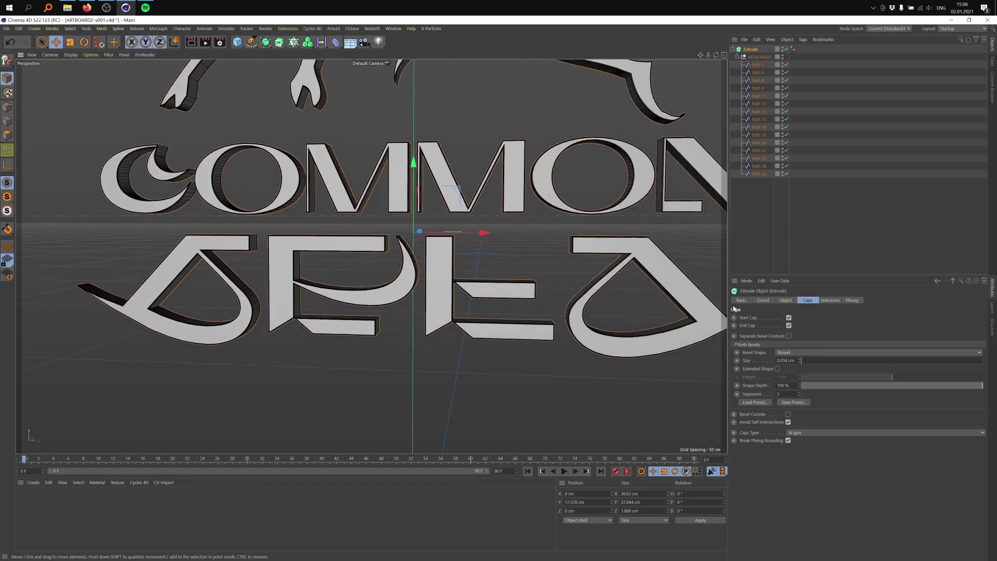
# - Try cap bevel sizes of 4.82 cm and 0.2 cm on the extruded lettering
pyautogui.click(799, 359)
pyautogui.moveTo(799, 360); pyautogui.dragTo(809, 364)
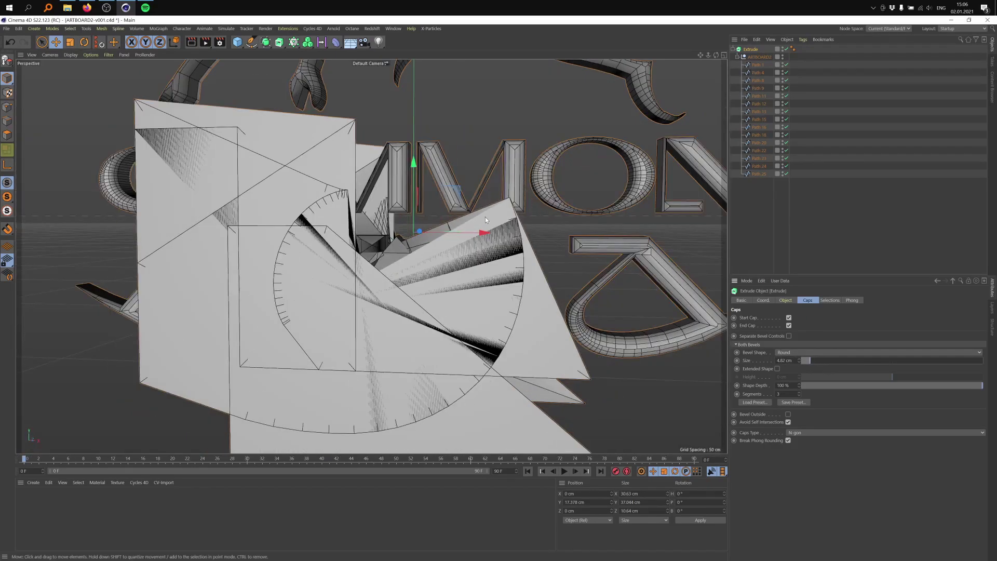
pyautogui.doubleClick(784, 360)
pyautogui.write('0.2')
pyautogui.press('Return')
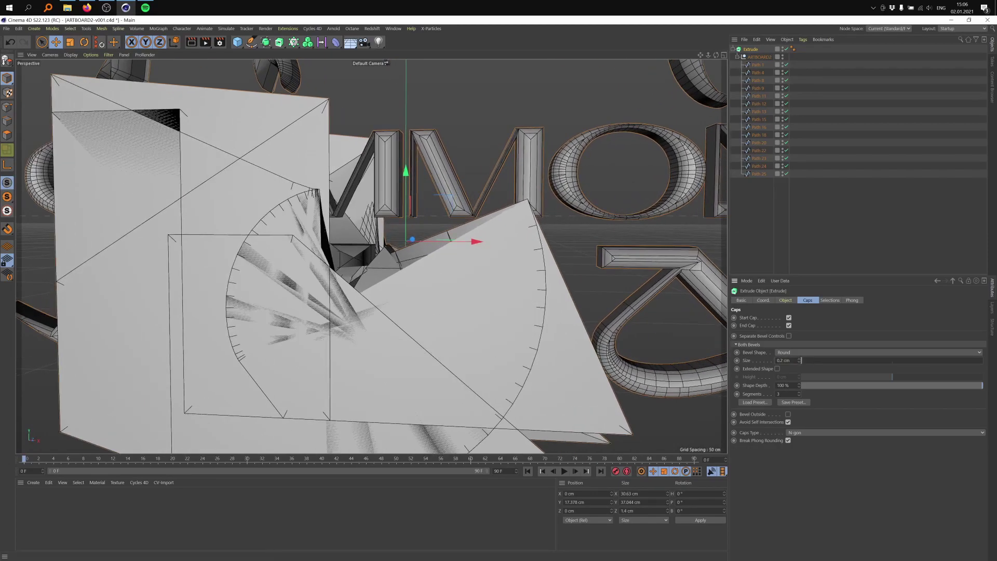
# - Reduce the cap bevel size to 0.01 cm, check the curved letter, and fine-tune the size to 0.014 cm
pyautogui.doubleClick(784, 361)
pyautogui.write('0.01')
pyautogui.press('Return')
pyautogui.scroll(8, 363, 270)
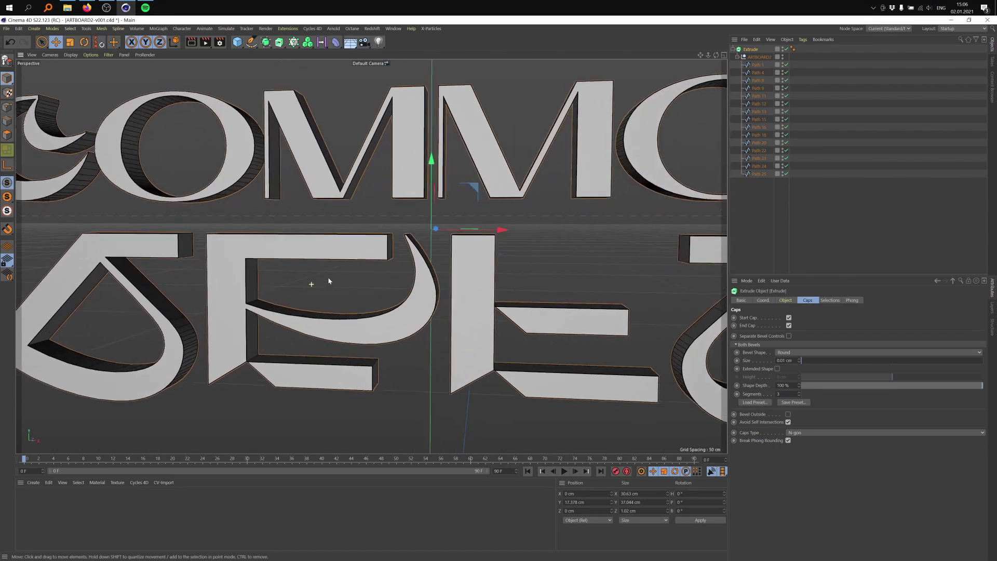
pyautogui.keyDown('alt'); pyautogui.moveTo(373, 268); pyautogui.dragTo(567, 202); pyautogui.keyUp('alt')
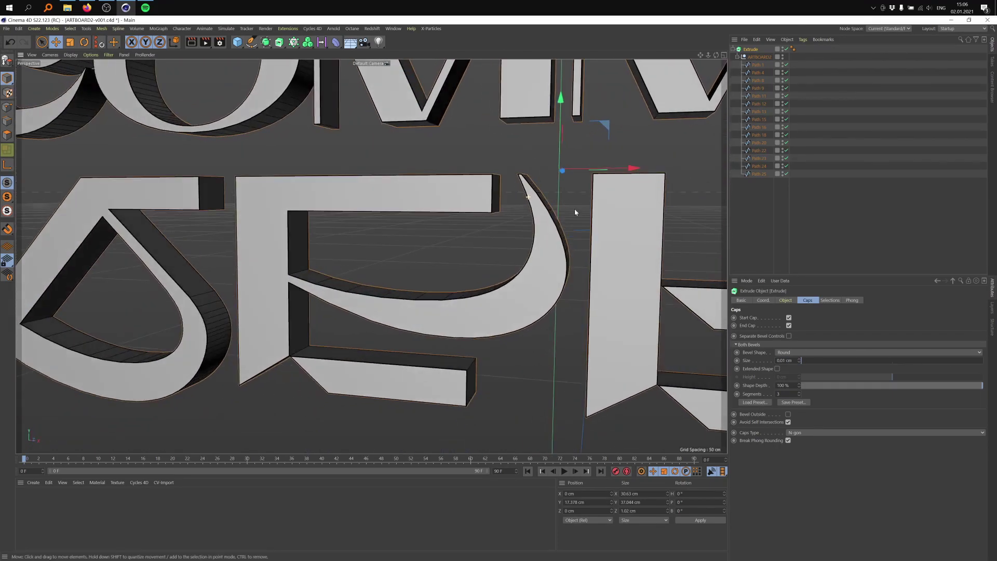
pyautogui.moveTo(799, 360); pyautogui.dragTo(806, 362)
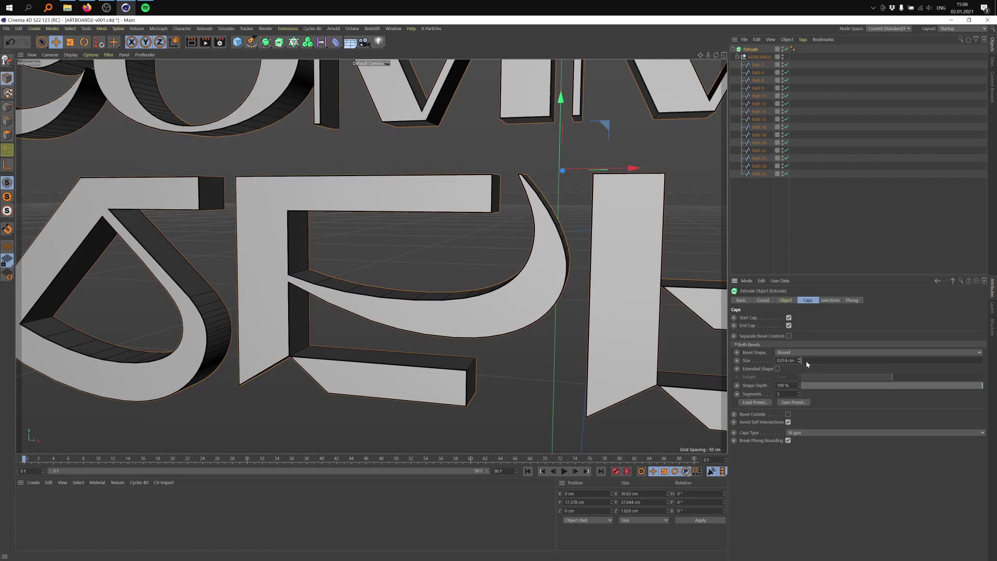
# - Select all splines from Path 1 to Path 25 and set their intermediate points to Natural after trying Uniform
pyautogui.click(758, 64)
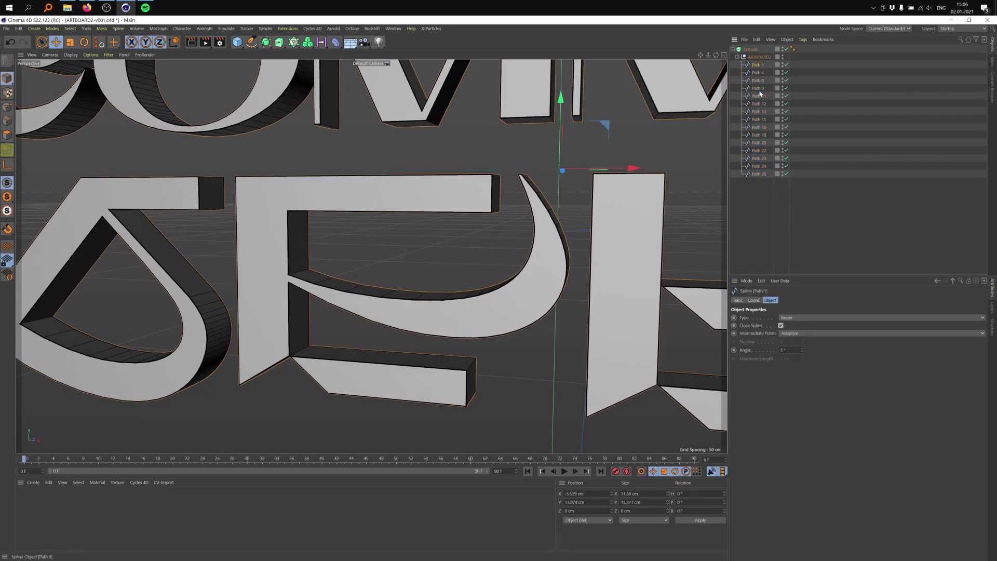
pyautogui.keyDown('shift'); pyautogui.click(759, 174); pyautogui.keyUp('shift')
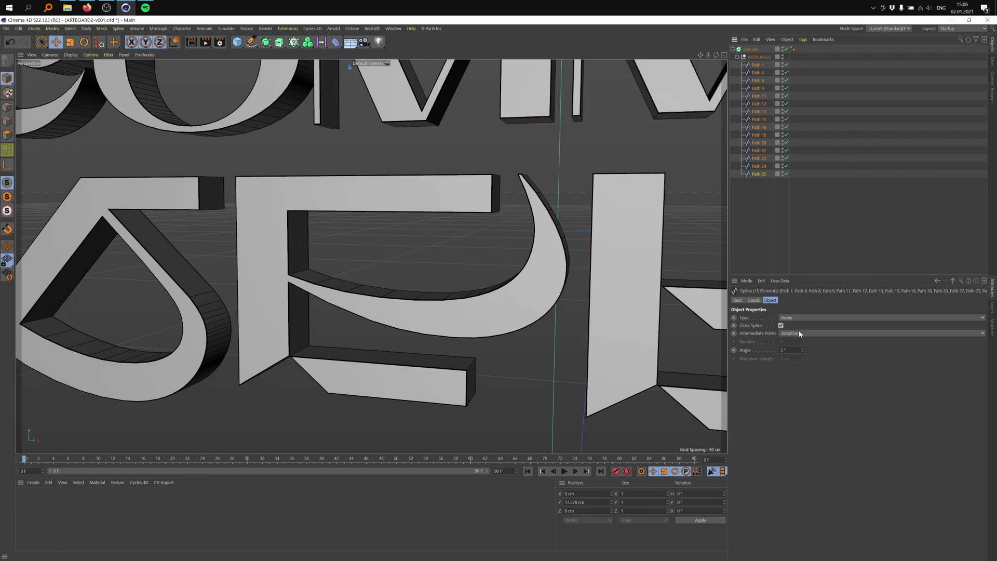
pyautogui.moveTo(755, 198); pyautogui.dragTo(753, 63)
pyautogui.click(789, 333)
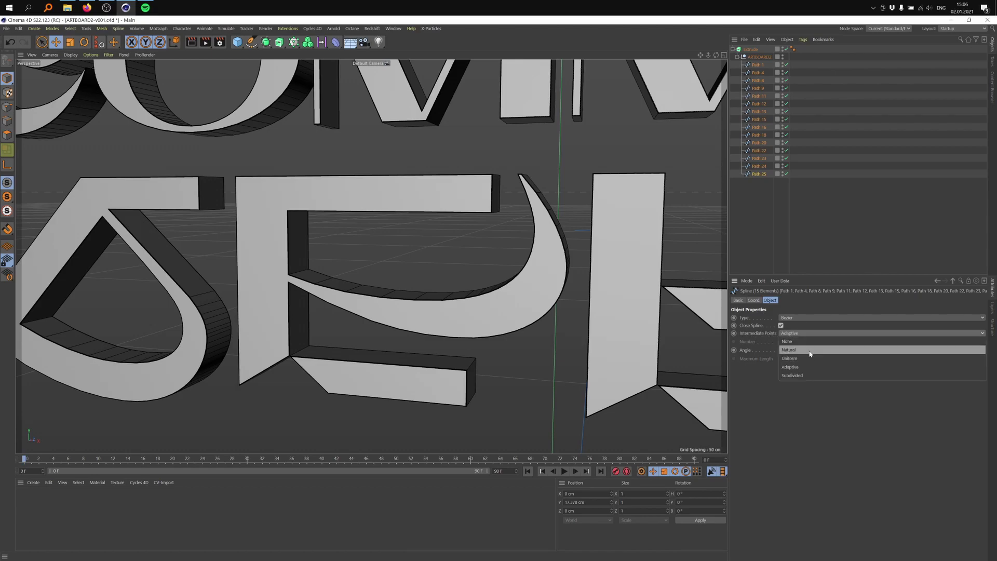
pyautogui.click(809, 353)
pyautogui.click(805, 333)
pyautogui.click(808, 358)
pyautogui.click(808, 333)
pyautogui.click(806, 350)
pyautogui.keyDown('alt'); pyautogui.moveTo(369, 256); pyautogui.dragTo(483, 267); pyautogui.keyUp('alt')
pyautogui.scroll(3, 483, 266)
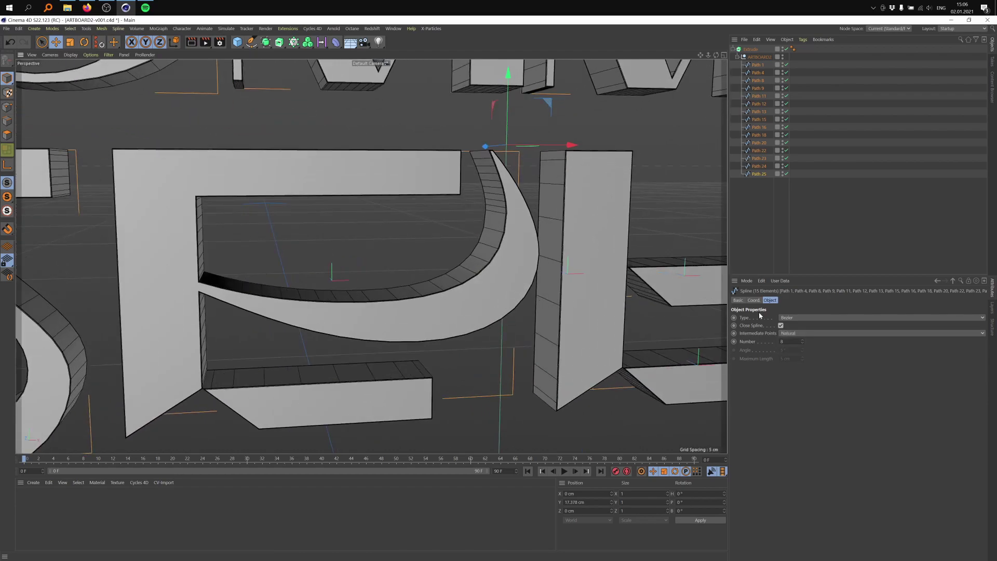
# - Set the selected splines' number of intermediate points to 3
pyautogui.moveTo(803, 341); pyautogui.dragTo(802, 326)
pyautogui.write('3')
pyautogui.press('Return')
pyautogui.scroll(-5, 438, 294)
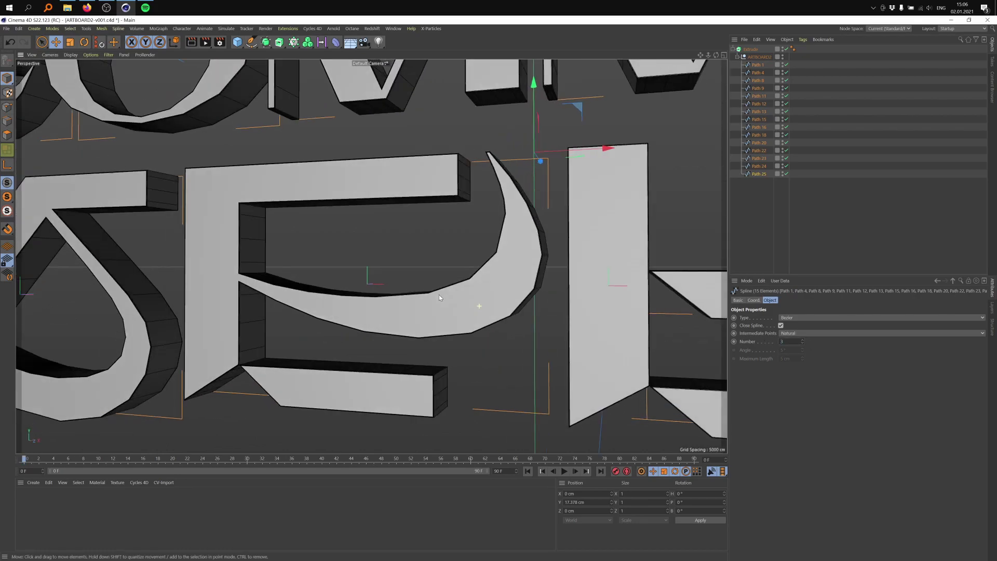
# - Raise the selected splines' number of intermediate points to 80, inspect the curves, and select the Extrude object
pyautogui.scroll(5, 472, 238)
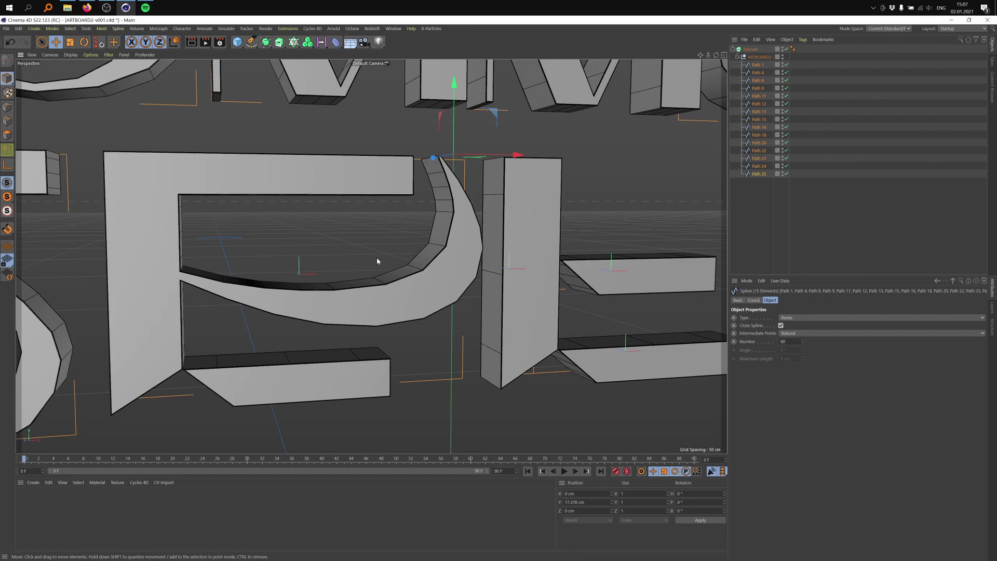
pyautogui.keyDown('alt'); pyautogui.moveTo(437, 256); pyautogui.dragTo(403, 275); pyautogui.keyUp('alt')
pyautogui.click(751, 49)
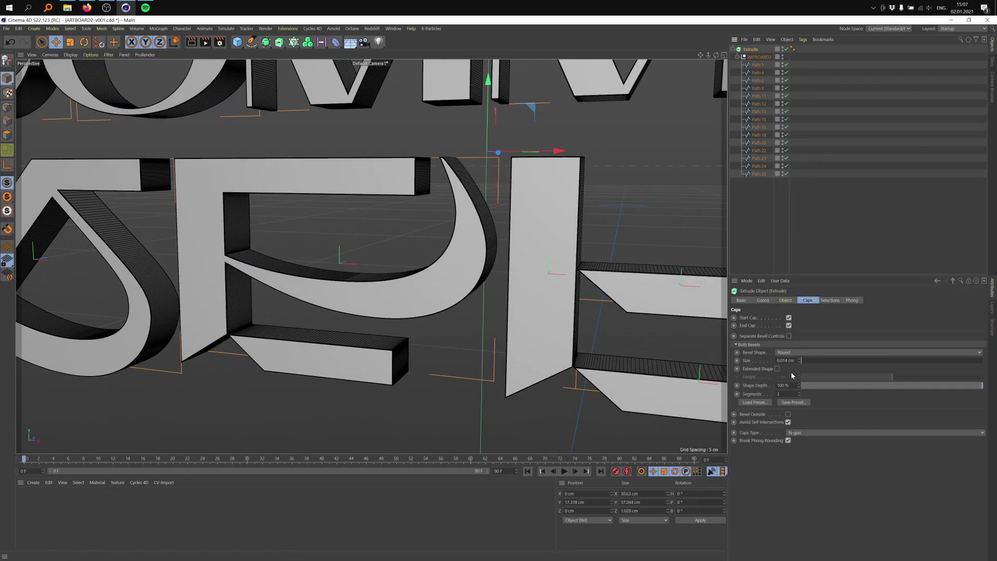
# - Try a cap bevel size of 2.25 cm on the Extrude object and reselect its splines
pyautogui.write('2.25')
pyautogui.press('Return')
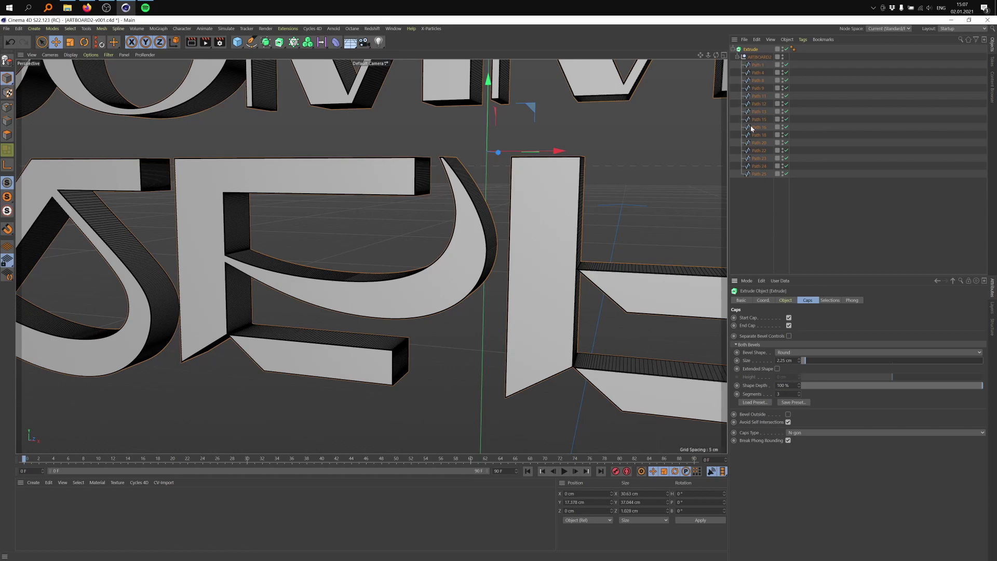
pyautogui.click(761, 58)
pyautogui.keyDown('ctrl'); pyautogui.click(760, 58); pyautogui.keyUp('ctrl')
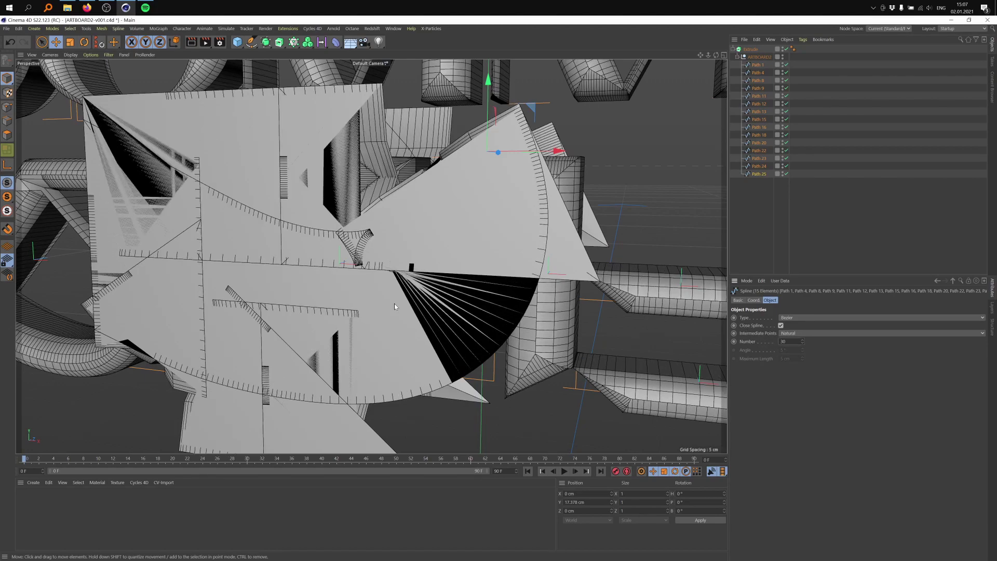
# - Select the Extrude object and set its cap bevel size to 0.005 cm
pyautogui.click(758, 50)
pyautogui.moveTo(799, 360); pyautogui.dragTo(786, 368)
pyautogui.doubleClick(784, 360)
pyautogui.write('0')
pyautogui.press('Return')
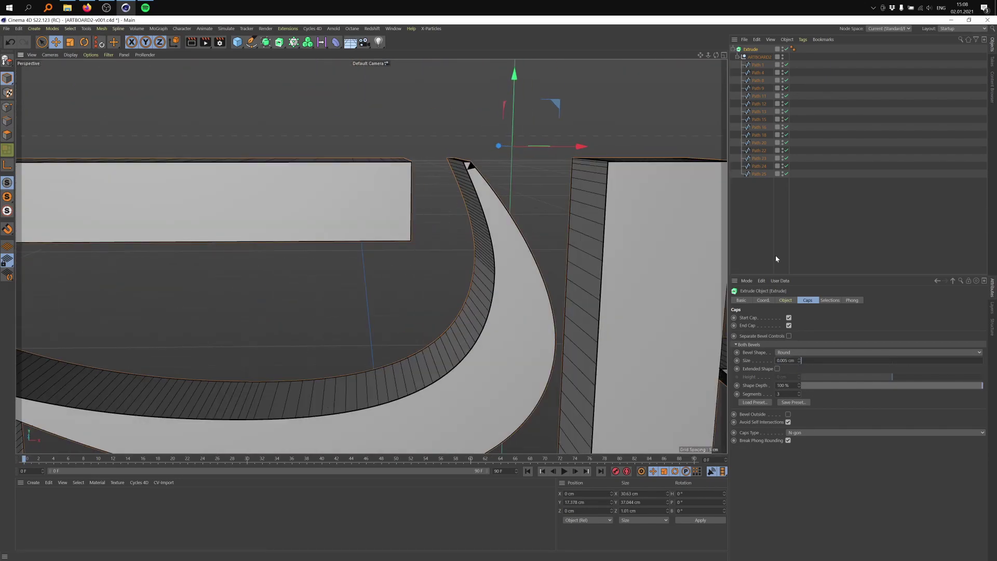
# - Select all splines from Path 1 to Path 25 and set their intermediate points to Adaptive
pyautogui.click(758, 65)
pyautogui.keyDown('shift'); pyautogui.click(760, 174); pyautogui.keyUp('shift')
pyautogui.click(794, 333)
pyautogui.click(792, 359)
pyautogui.click(795, 334)
pyautogui.click(792, 369)
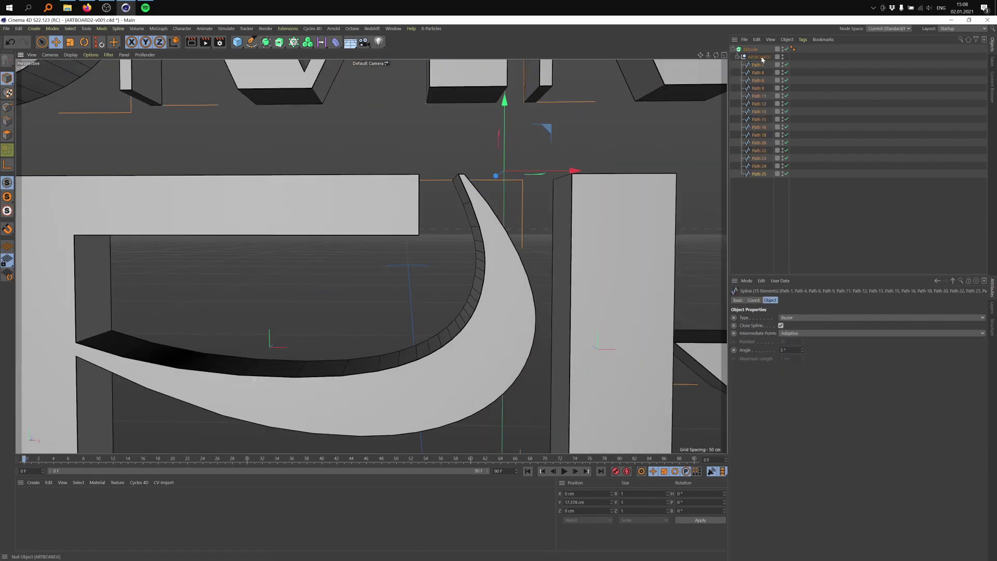
# - Turn off the Extrude generator and select the two figure splines, Path 1 and Path 4
pyautogui.click(751, 50)
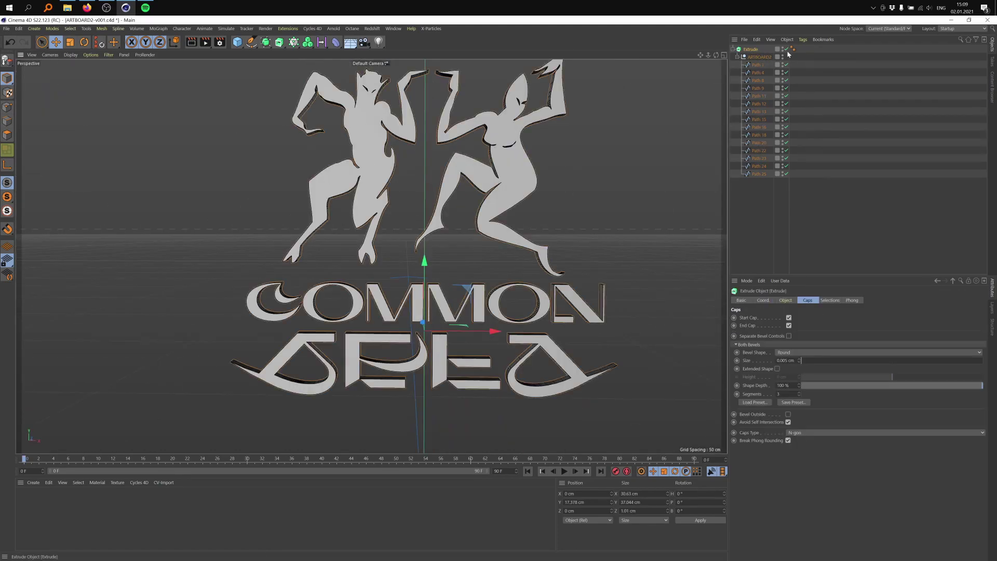
pyautogui.click(786, 49)
pyautogui.click(826, 146)
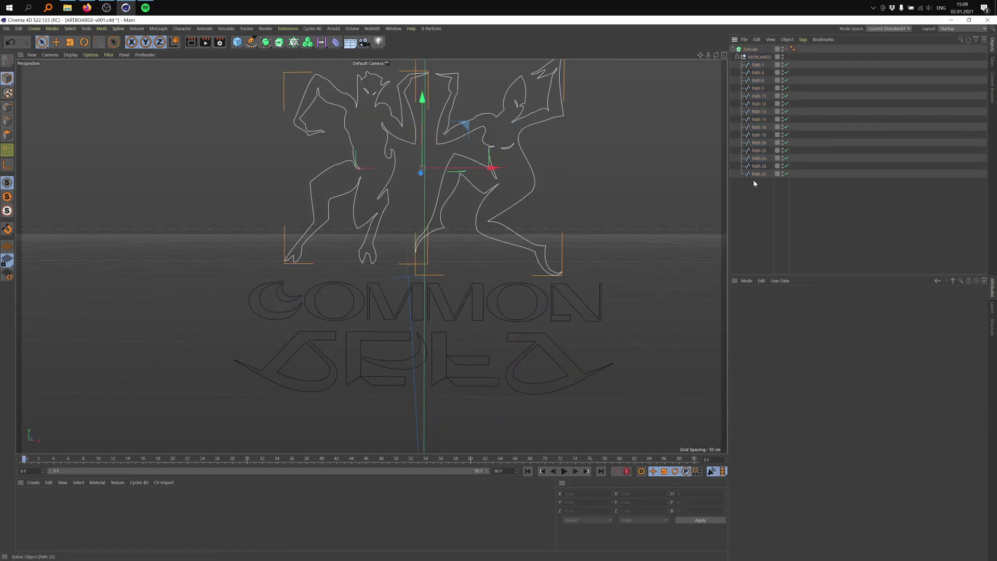
pyautogui.click(757, 65)
pyautogui.click(758, 73)
pyautogui.keyDown('ctrl'); pyautogui.click(762, 67); pyautogui.keyUp('ctrl')
pyautogui.click(859, 86)
pyautogui.click(754, 65)
pyautogui.keyDown('shift'); pyautogui.click(755, 74); pyautogui.keyUp('shift')
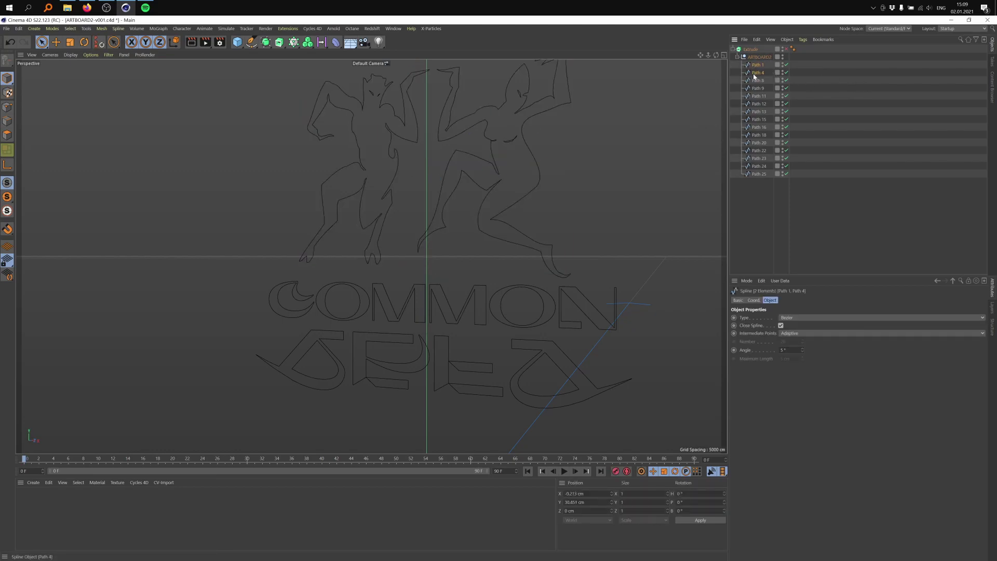
pyautogui.keyDown('alt'); pyautogui.moveTo(456, 149); pyautogui.dragTo(438, 177, button='middle'); pyautogui.keyUp('alt')
pyautogui.keyDown('alt'); pyautogui.moveTo(438, 177); pyautogui.dragTo(452, 179); pyautogui.keyUp('alt')
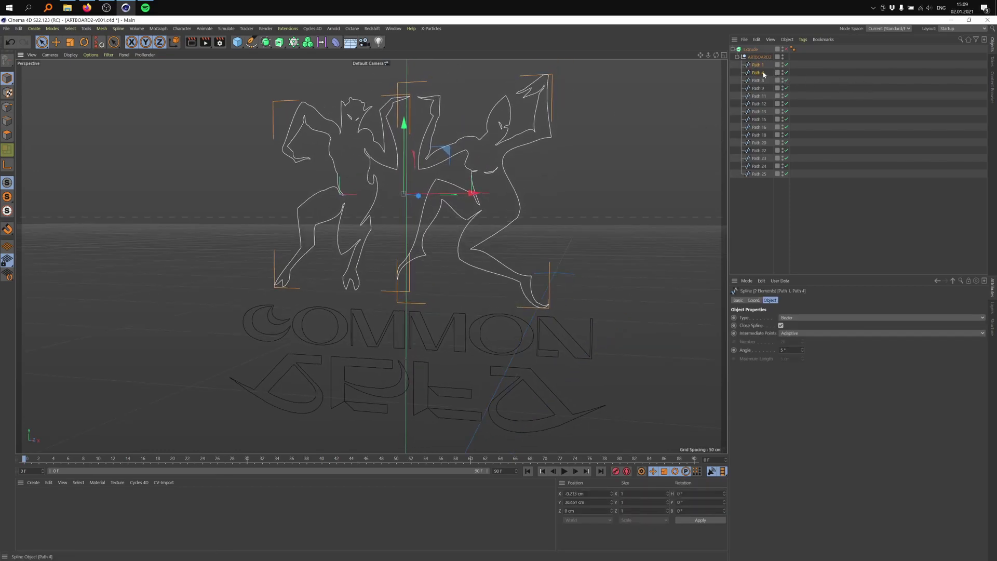
pyautogui.moveTo(746, 216); pyautogui.dragTo(746, 217)
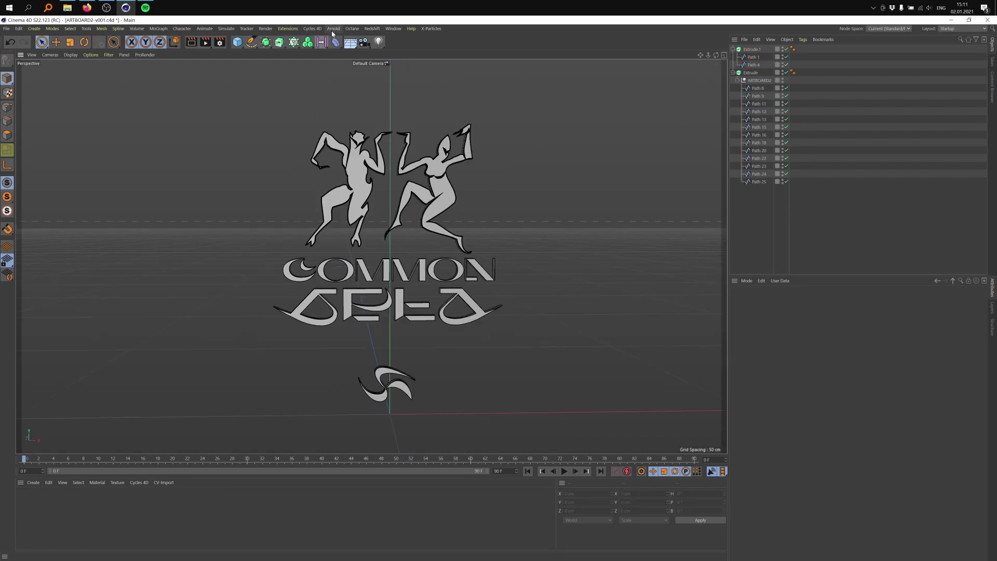
# - Open the Arnold IPR window with the live render running and dock it beside the perspective viewport
pyautogui.click(333, 29)
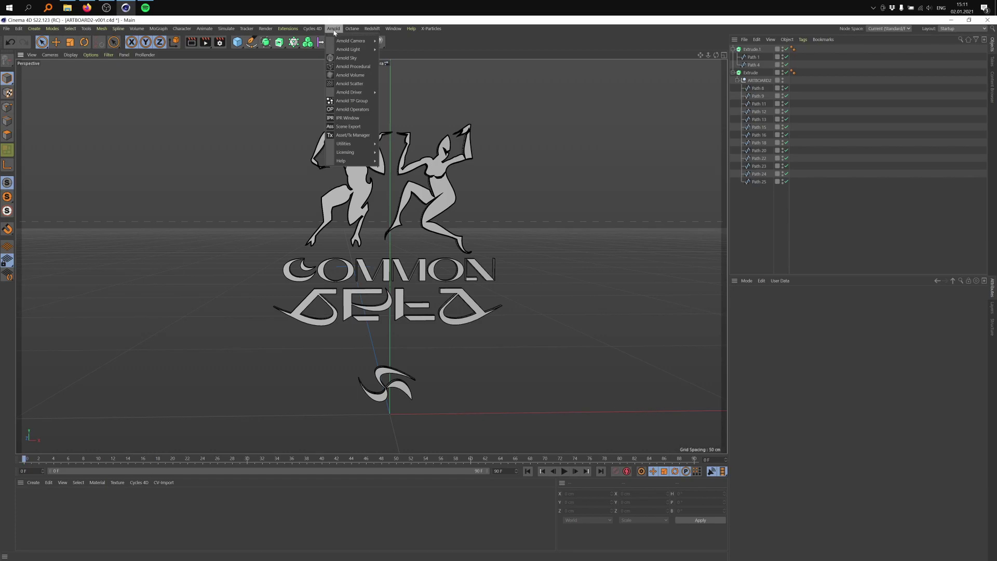
pyautogui.click(360, 120)
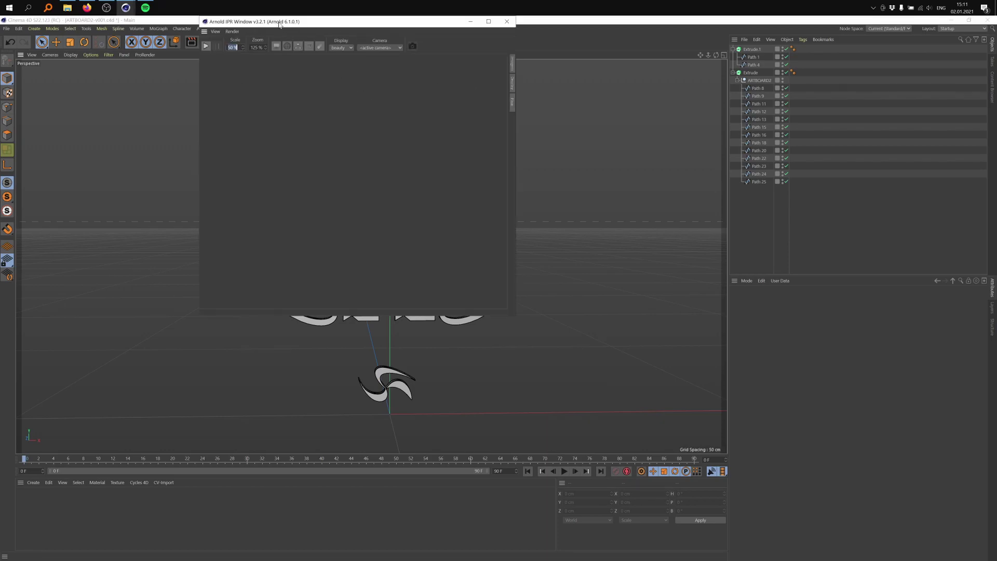
pyautogui.moveTo(275, 26); pyautogui.dragTo(454, 88)
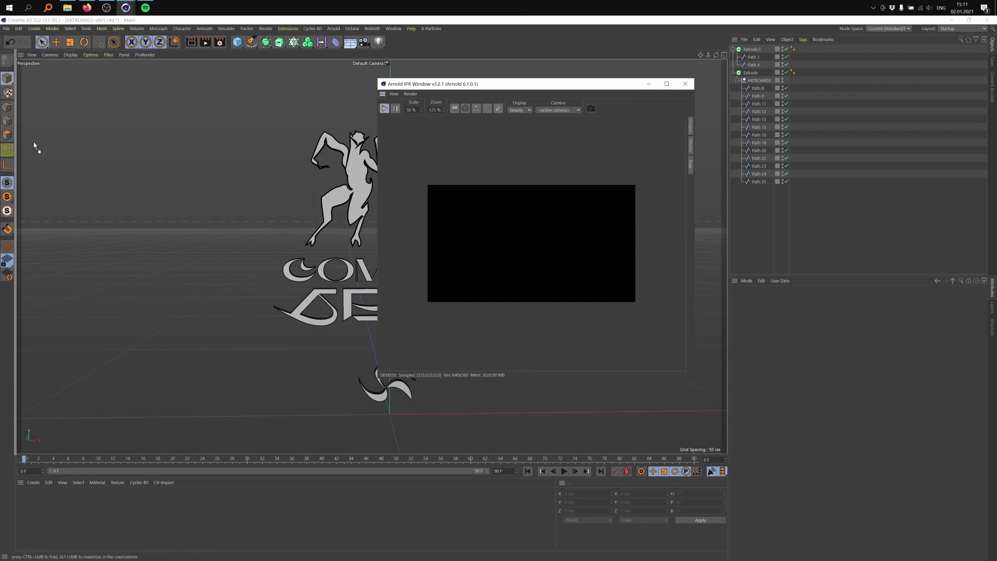
pyautogui.moveTo(35, 145); pyautogui.dragTo(34, 148)
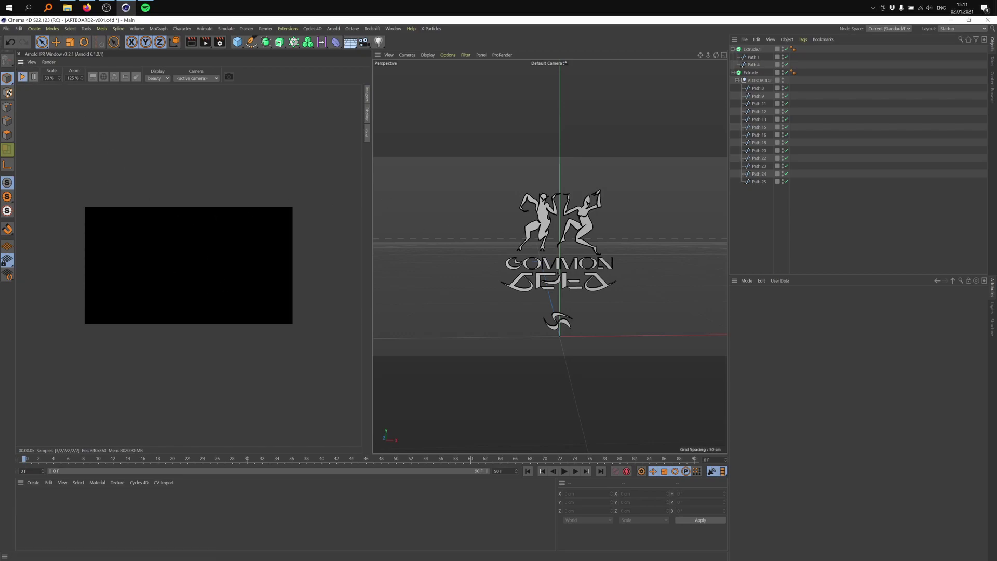
pyautogui.scroll(2, 522, 217)
pyautogui.keyDown('alt'); pyautogui.moveTo(522, 217); pyautogui.dragTo(556, 237); pyautogui.keyUp('alt')
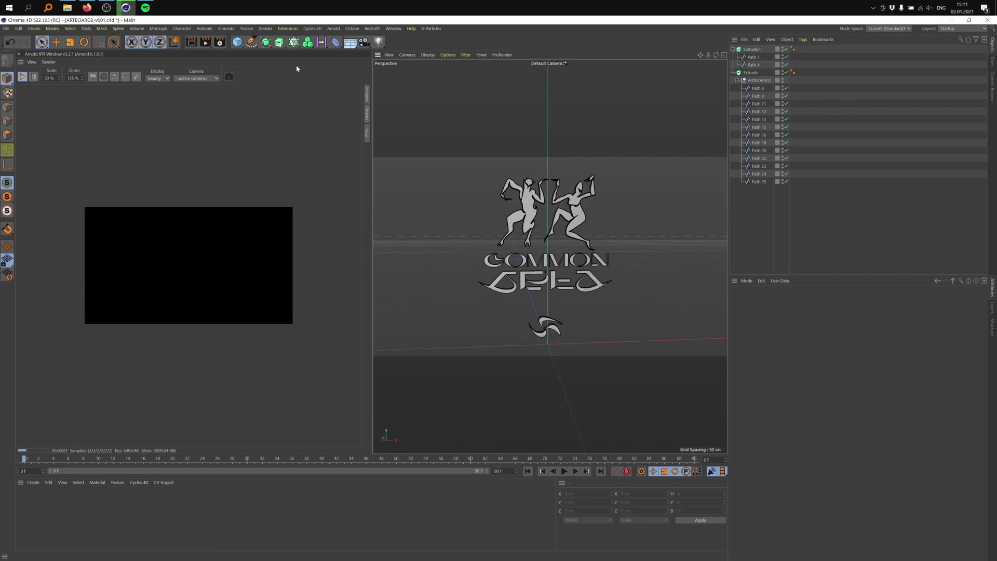
# - Add an Arnold Sky and switch its skydome color to a texture
pyautogui.click(334, 29)
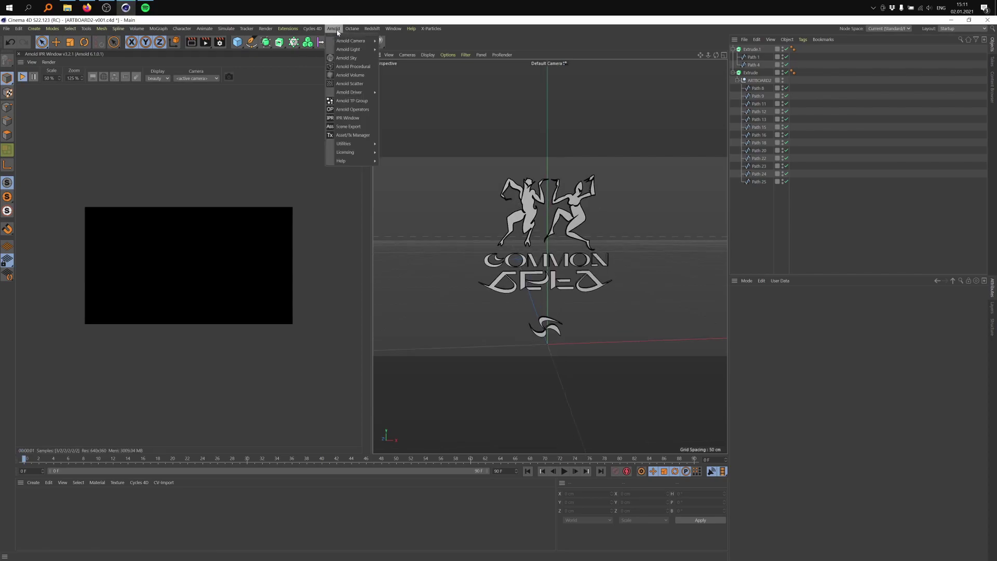
pyautogui.click(355, 60)
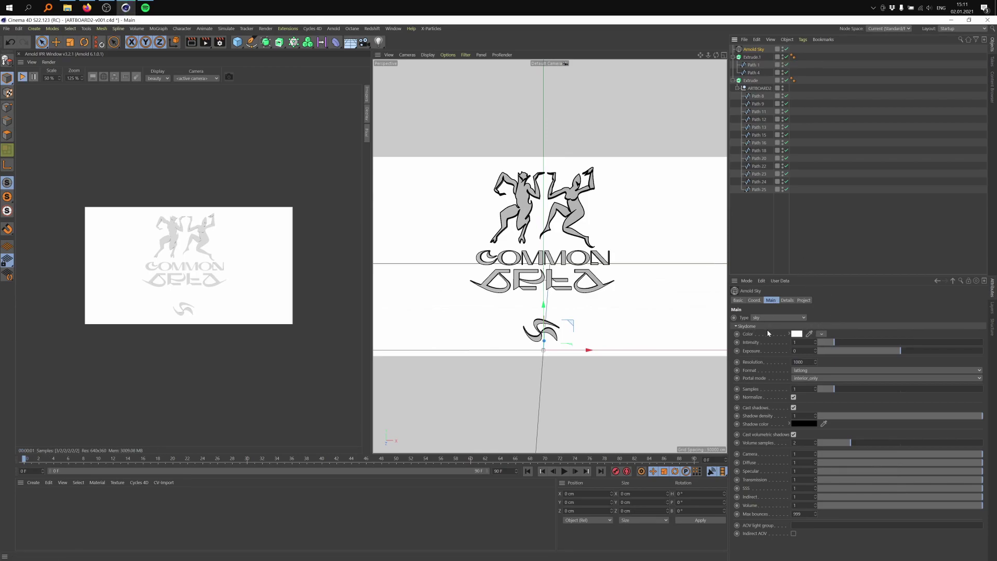
pyautogui.click(821, 334)
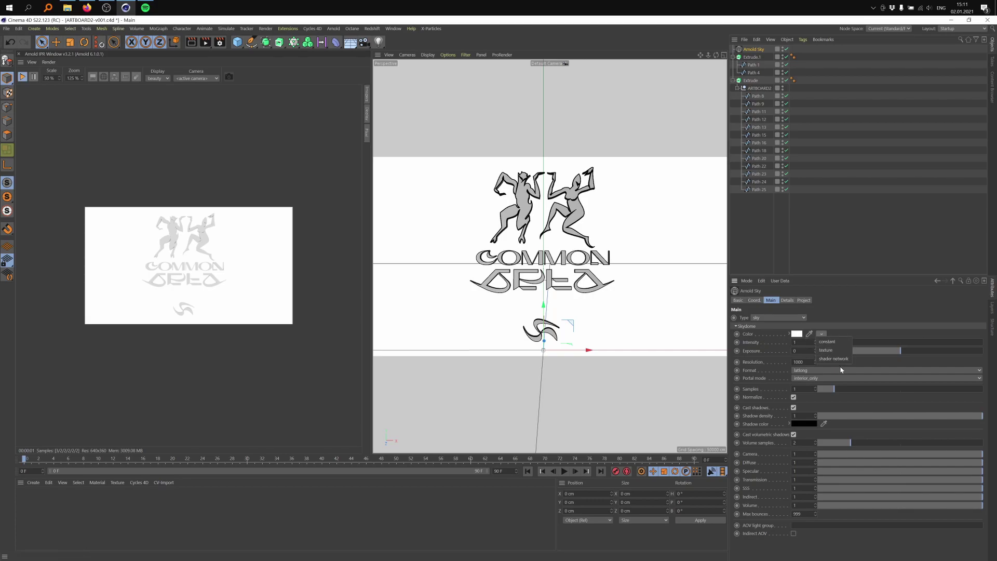
pyautogui.click(830, 350)
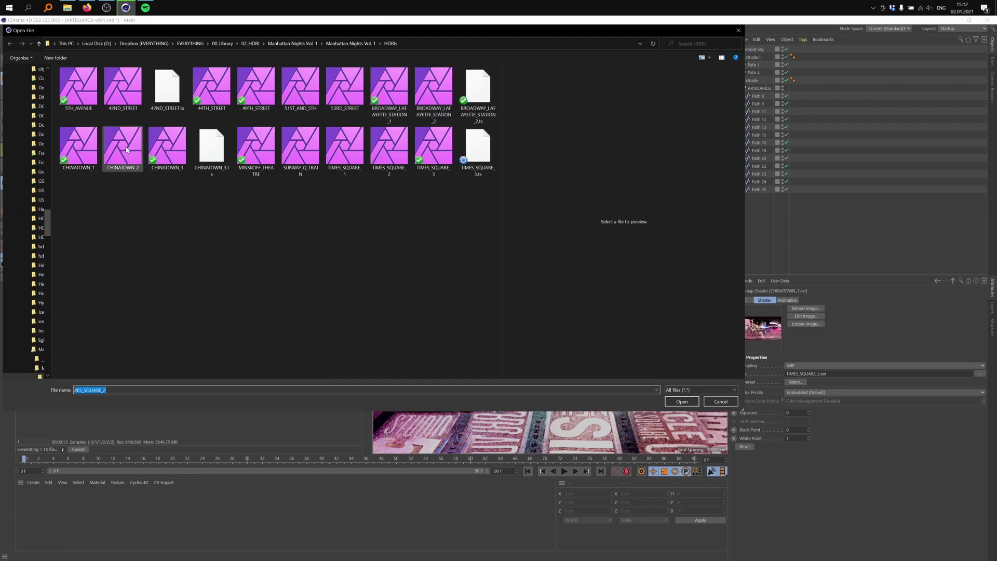
# - Load BROADWAY_LAFAYETTE_STATION_2.exr as the sky texture and hide the Arnold Sky in the viewport
pyautogui.click(434, 94)
pyautogui.click(682, 401)
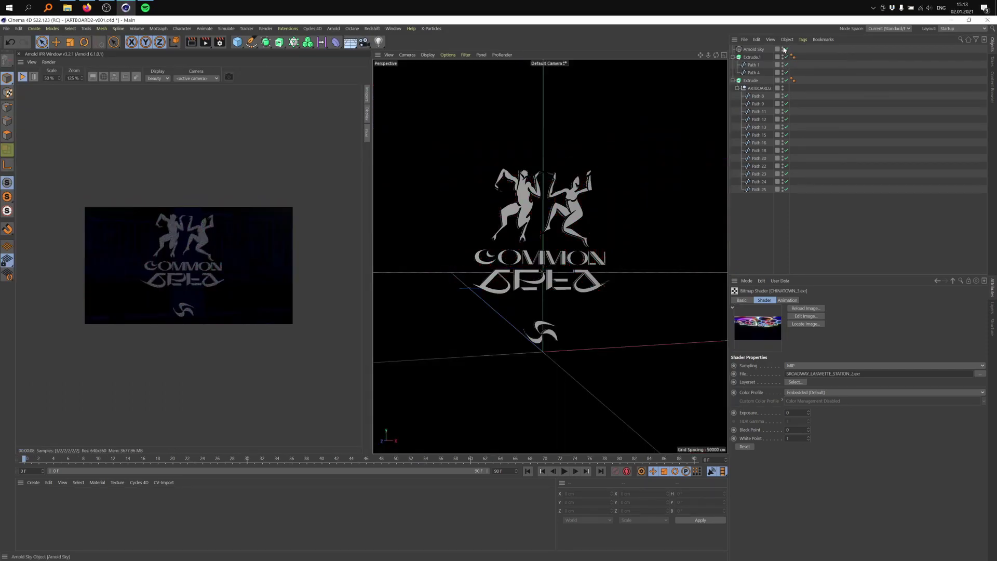
pyautogui.click(784, 49)
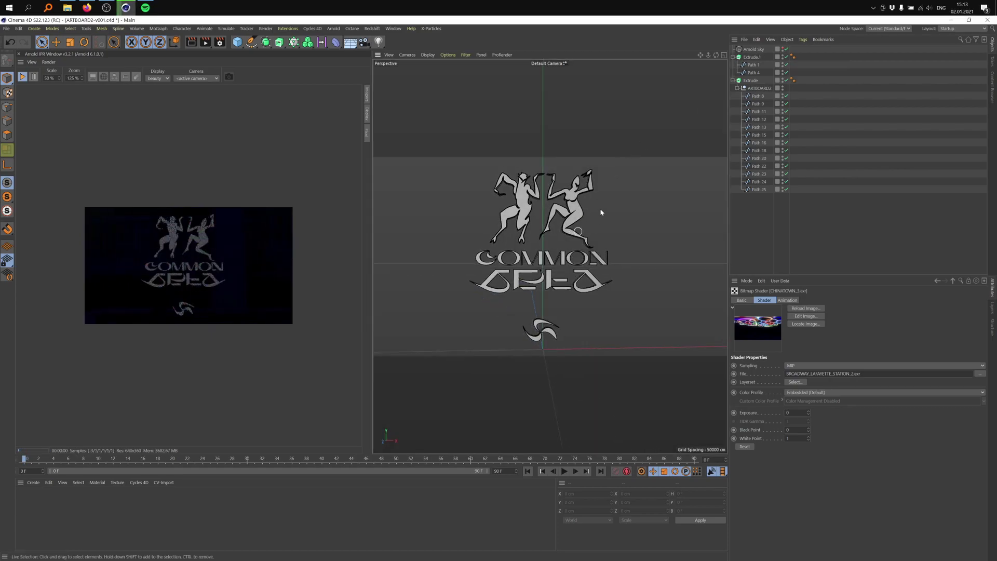
pyautogui.keyDown('alt'); pyautogui.moveTo(611, 249); pyautogui.dragTo(548, 246); pyautogui.keyUp('alt')
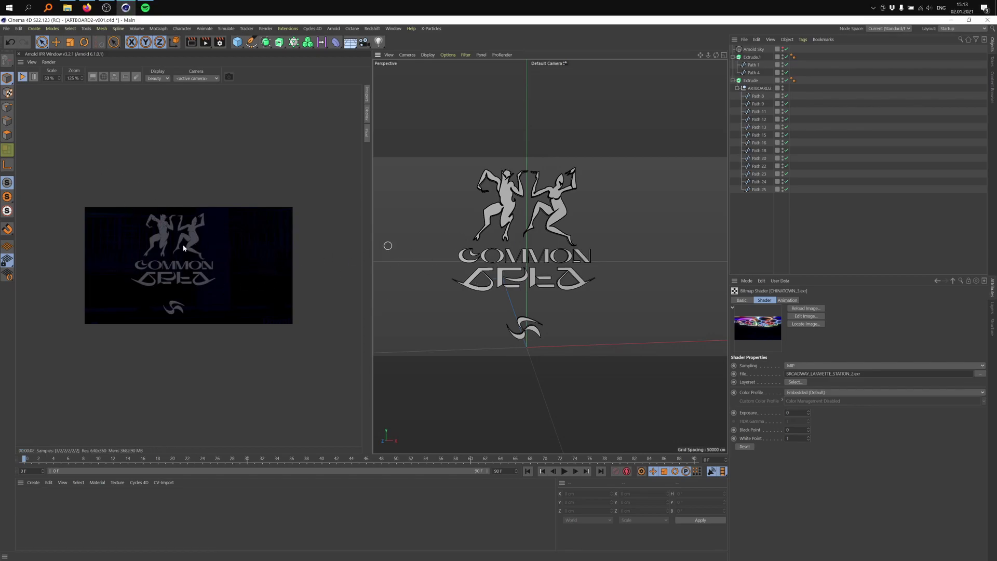
pyautogui.keyDown('alt'); pyautogui.moveTo(462, 260); pyautogui.dragTo(448, 249); pyautogui.keyUp('alt')
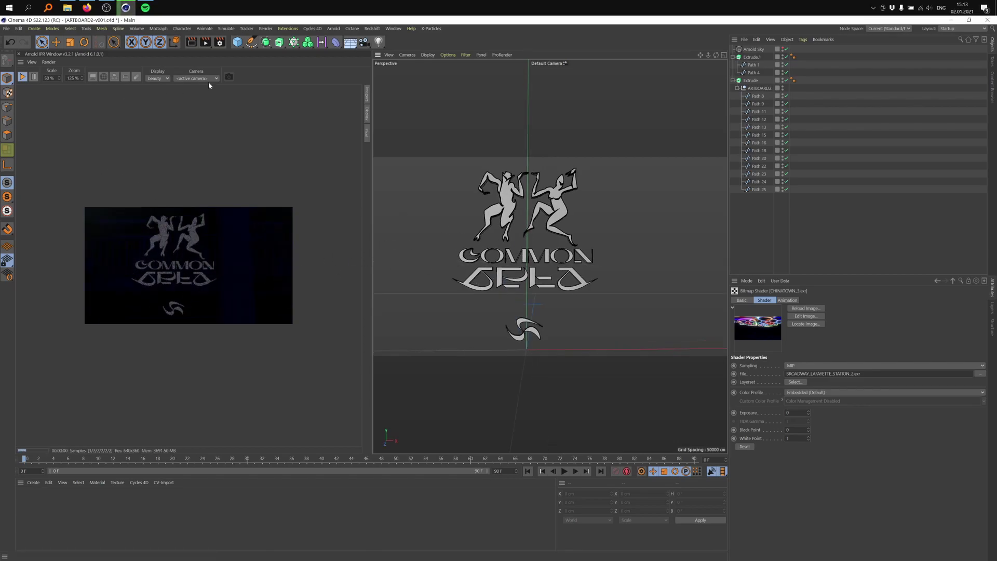
# - Create an Arnold standard_surface material and apply it to the Extrude object holding the two figures
pyautogui.click(335, 32)
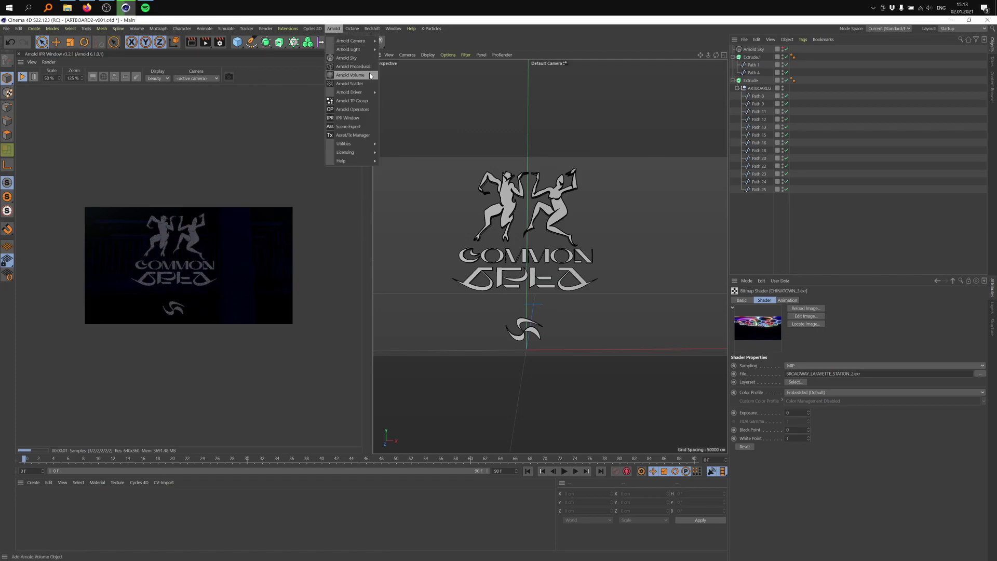
pyautogui.click(46, 513)
pyautogui.click(33, 482)
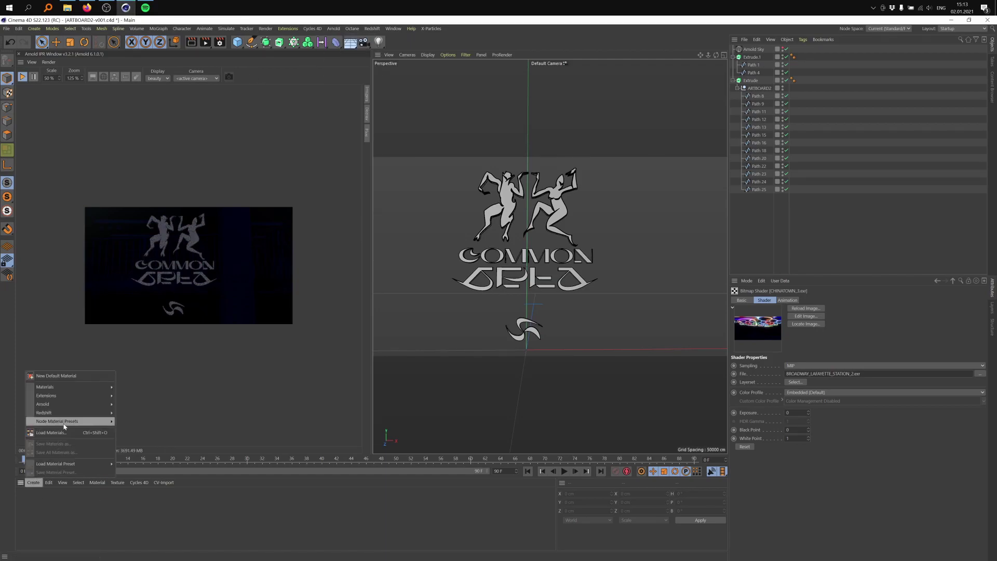
pyautogui.moveTo(97, 407)
pyautogui.moveTo(127, 415)
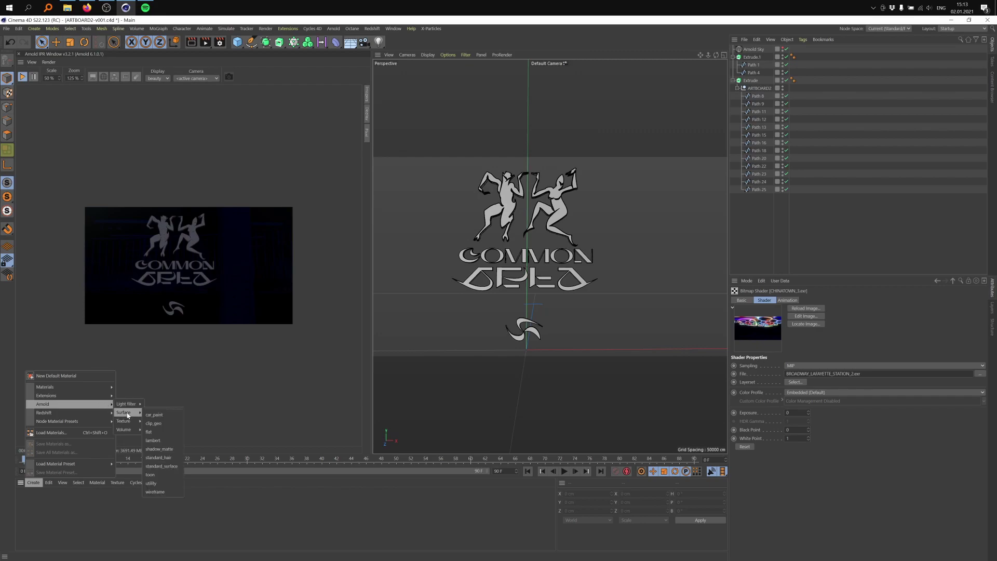
pyautogui.click(161, 466)
pyautogui.moveTo(183, 458); pyautogui.dragTo(755, 58)
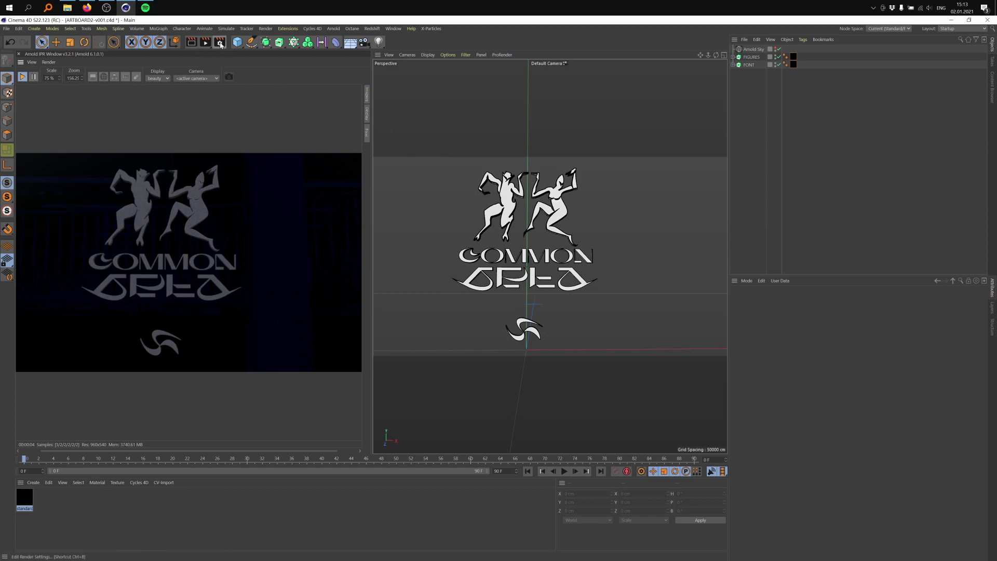
# - Set the renderer to Arnold Renderer and the output size to 2048 by 2048 pixels
pyautogui.click(220, 44)
pyautogui.click(271, 56)
pyautogui.click(276, 115)
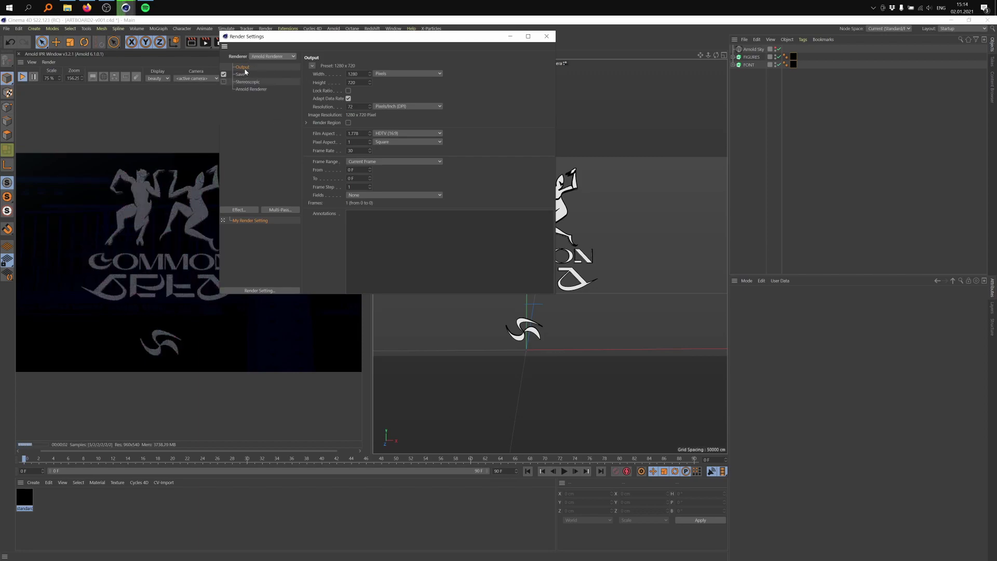
pyautogui.moveTo(360, 74); pyautogui.dragTo(329, 76)
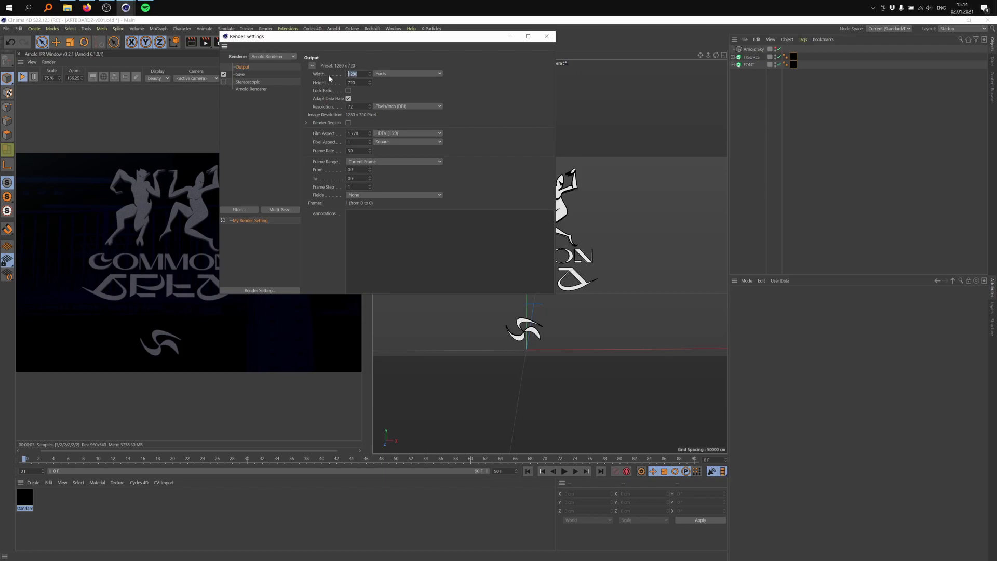
pyautogui.write('204')
pyautogui.press('Tab')
pyautogui.write('2048')
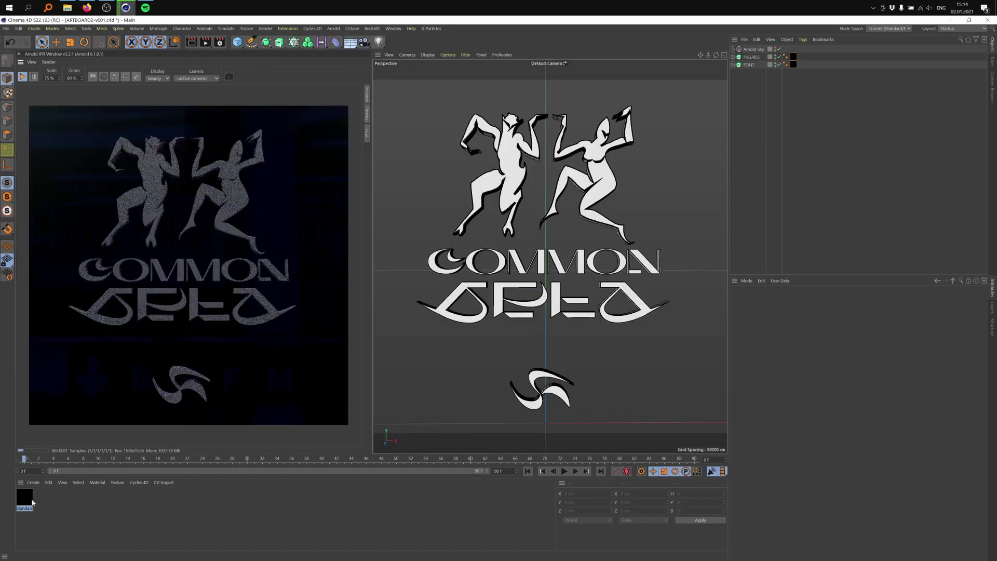
# - Open the standard_surface material and set its base color to black
pyautogui.doubleClick(23, 499)
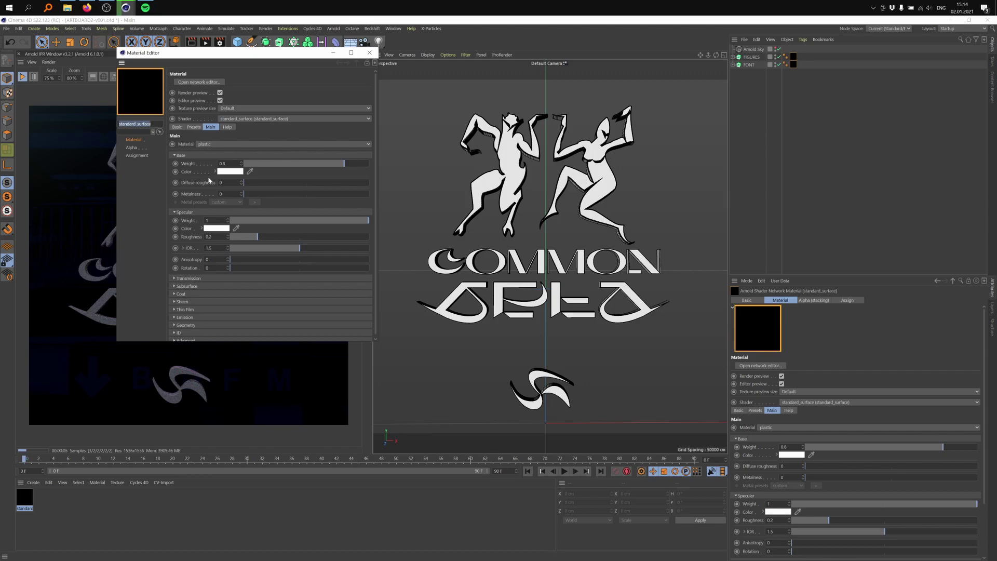
pyautogui.click(227, 173)
pyautogui.moveTo(207, 188); pyautogui.dragTo(179, 188)
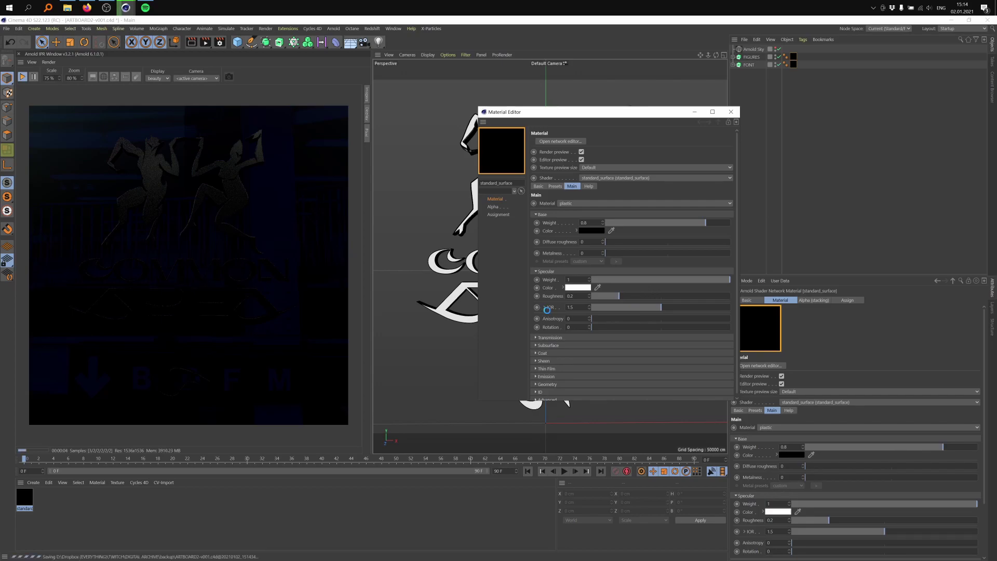
# - Set the material's specular IOR to 0.1 after trying 6 and 0.2
pyautogui.doubleClick(575, 308)
pyautogui.write('6')
pyautogui.press('Return')
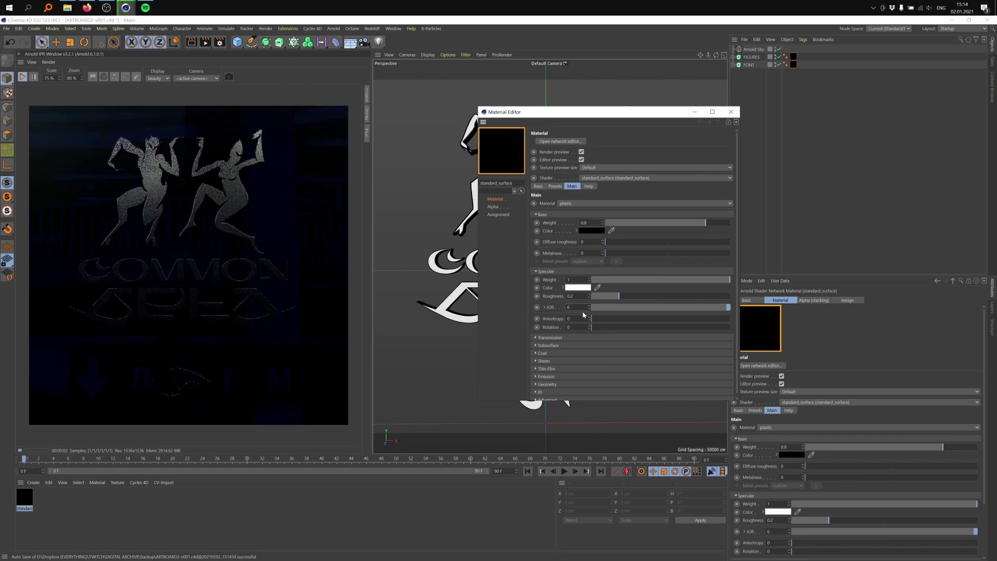
pyautogui.moveTo(573, 308); pyautogui.dragTo(547, 309)
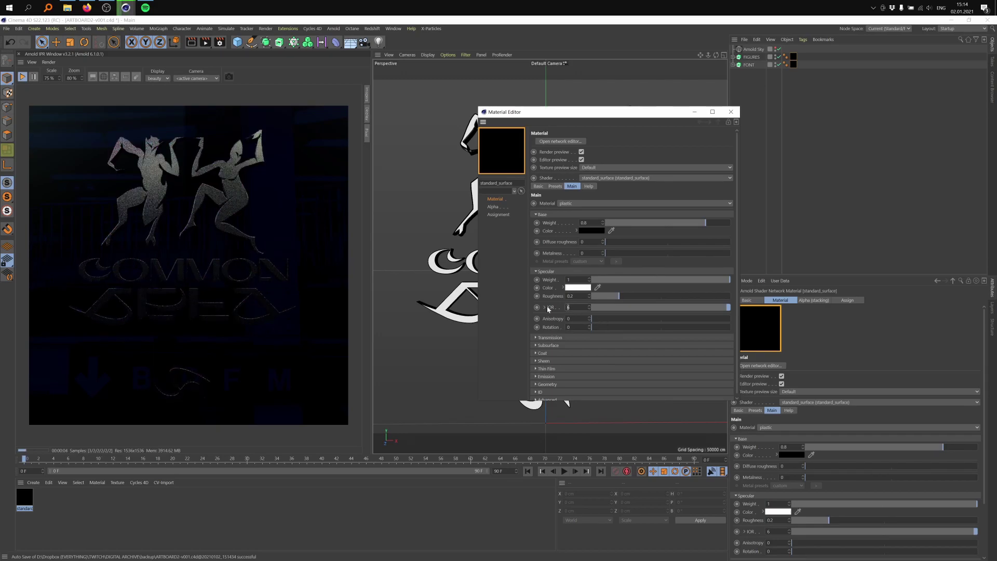
pyautogui.write('0.2')
pyautogui.press('Return')
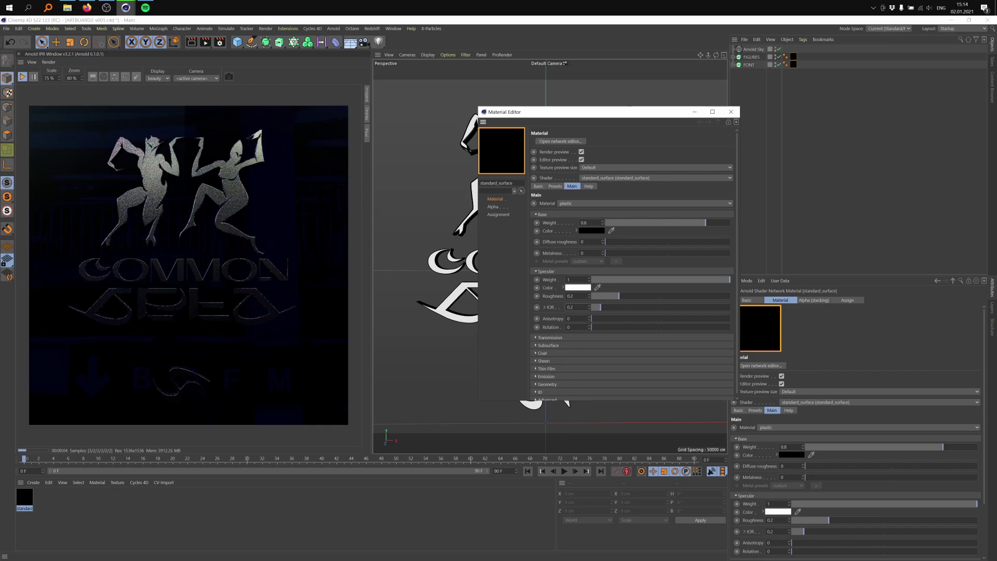
pyautogui.write('0.1')
pyautogui.press('Return')
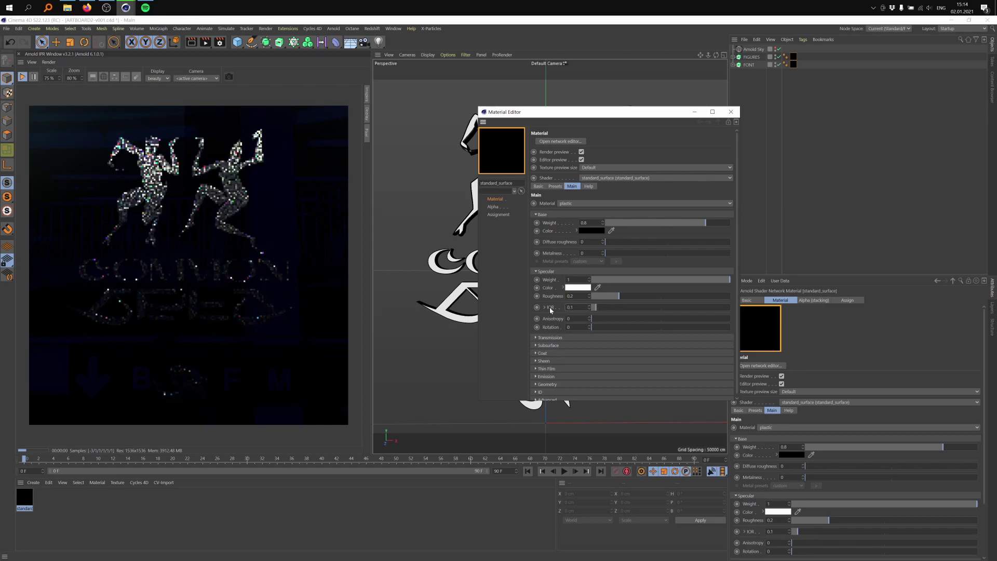
# - Change the standard_surface material to metal with the aluminum preset and lower its specular roughness to about 0.09
pyautogui.click(583, 206)
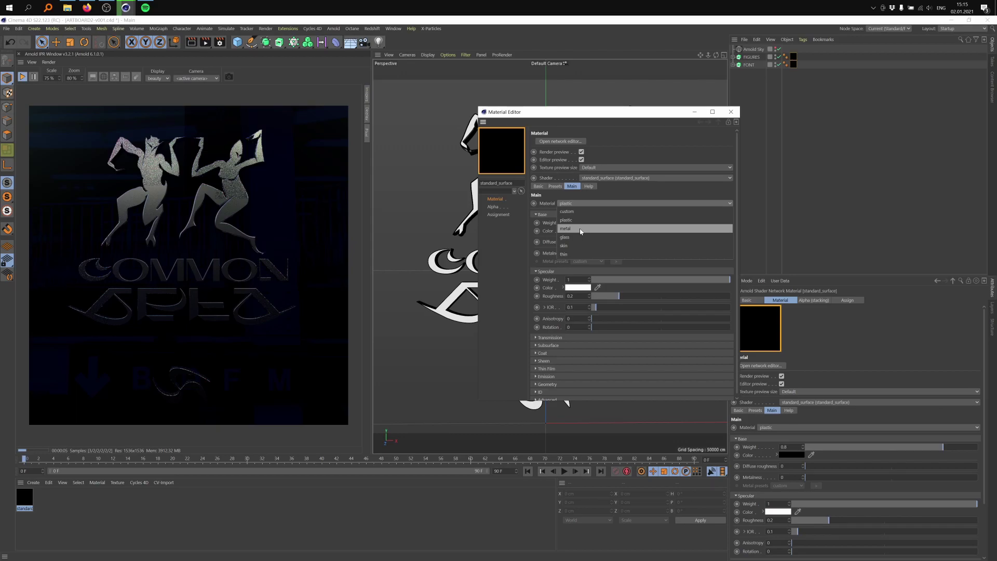
pyautogui.click(580, 229)
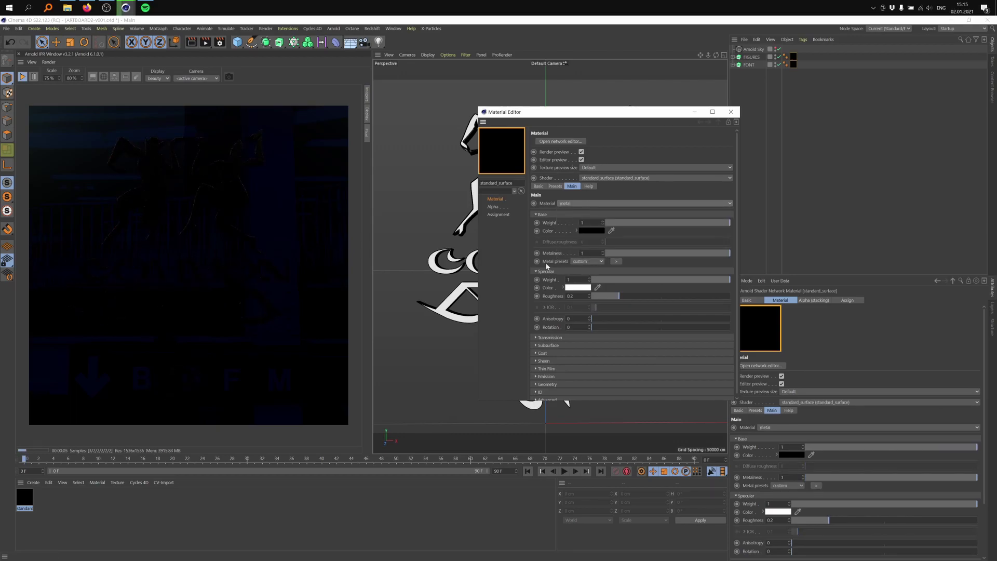
pyautogui.click(586, 261)
pyautogui.click(605, 298)
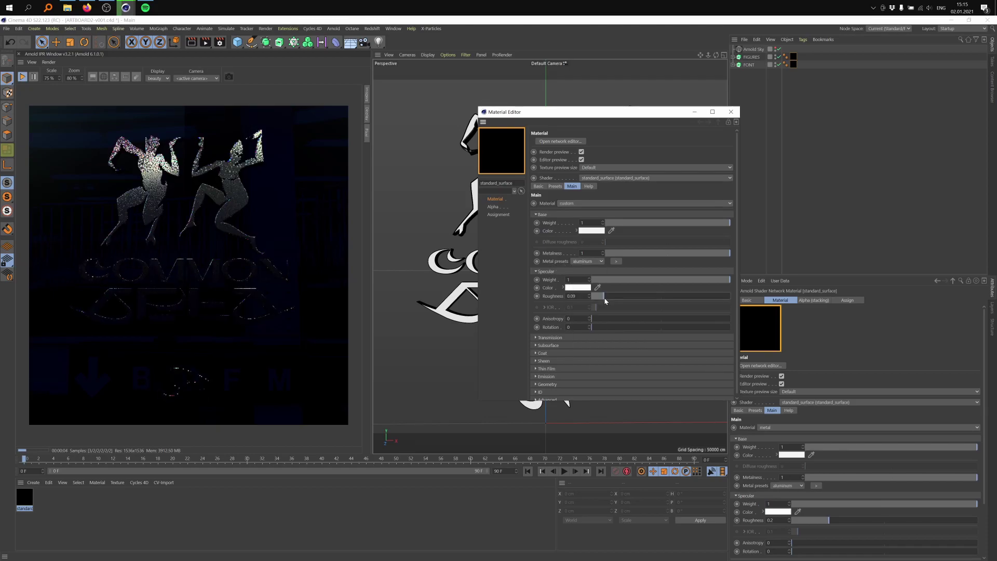
pyautogui.click(731, 112)
# - Rotate the Arnold Sky to a heading of 143° and set its Camera contribution to 0
pyautogui.click(753, 48)
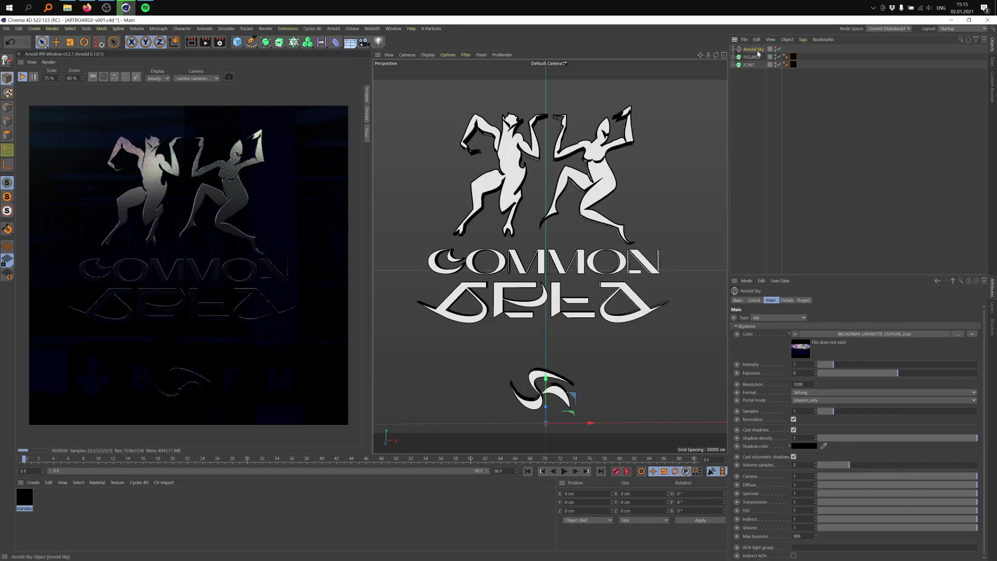
pyautogui.click(755, 300)
pyautogui.moveTo(870, 318); pyautogui.dragTo(870, 244)
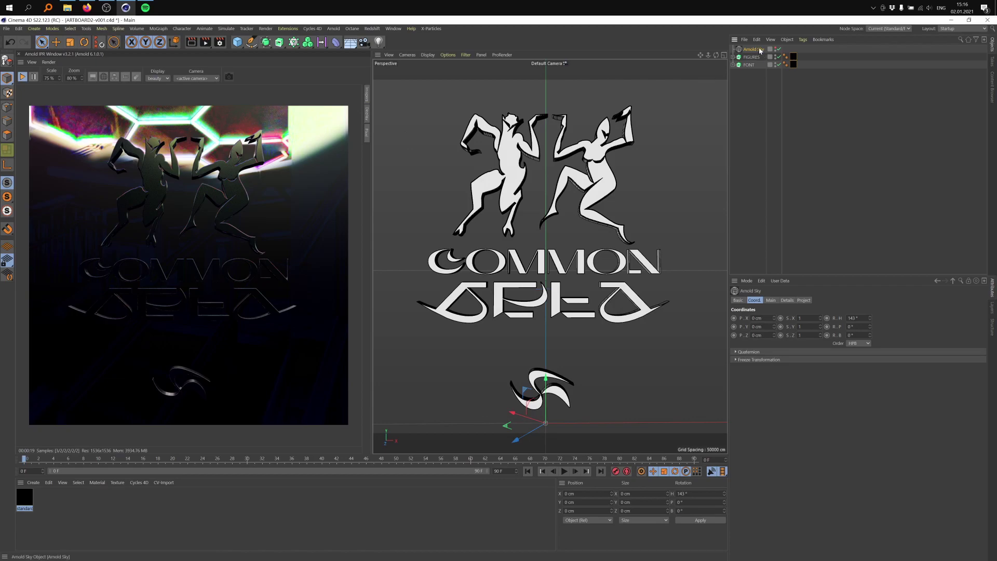
pyautogui.click(770, 301)
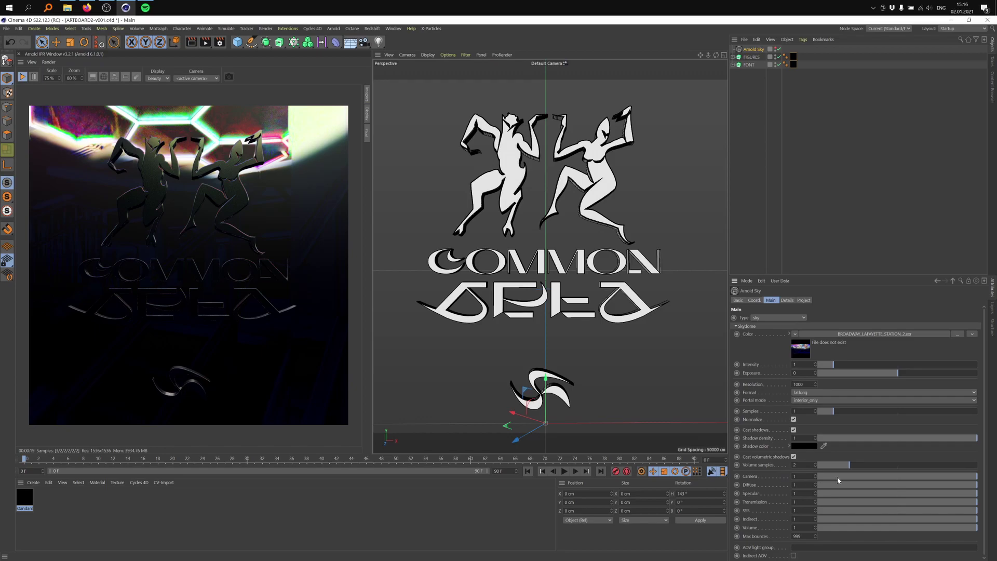
pyautogui.moveTo(837, 476); pyautogui.dragTo(818, 477)
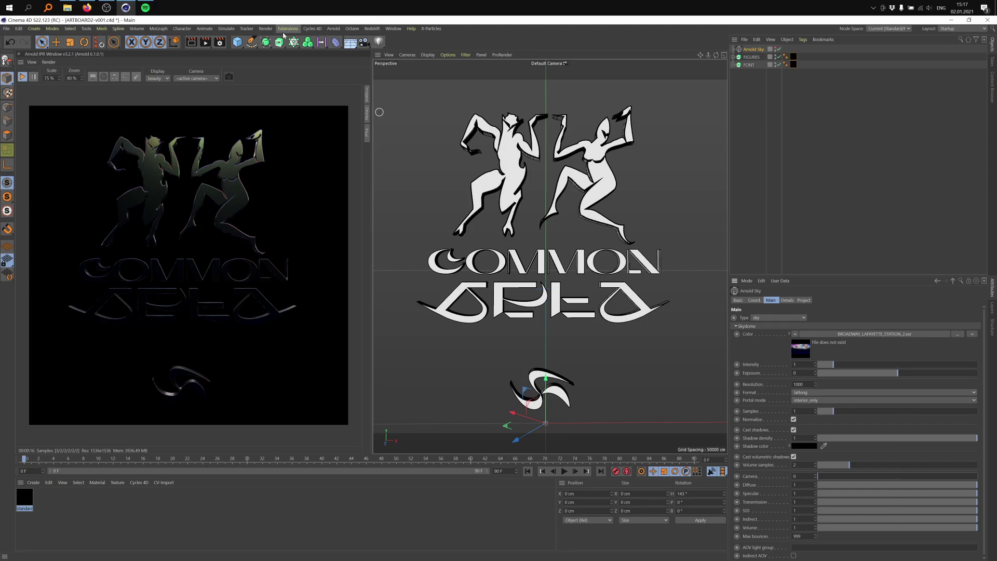
# - Switch to the browser, examine the black product render on the Instagram profile as a lighting reference, and return to Cinema 4D
pyautogui.hotkey('alt', 'Tab')
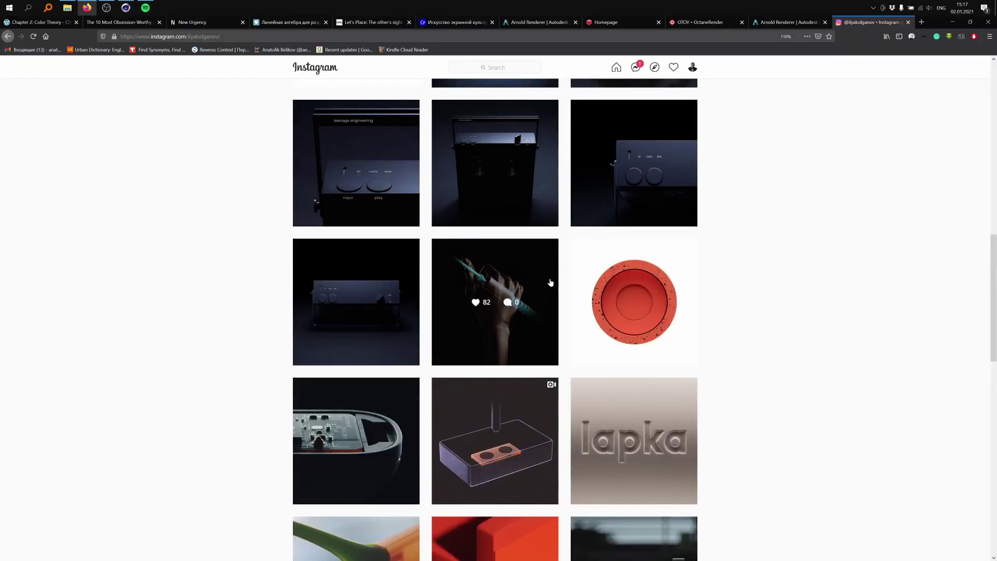
pyautogui.scroll(-3, 338, 283)
pyautogui.scroll(-5, 479, 204)
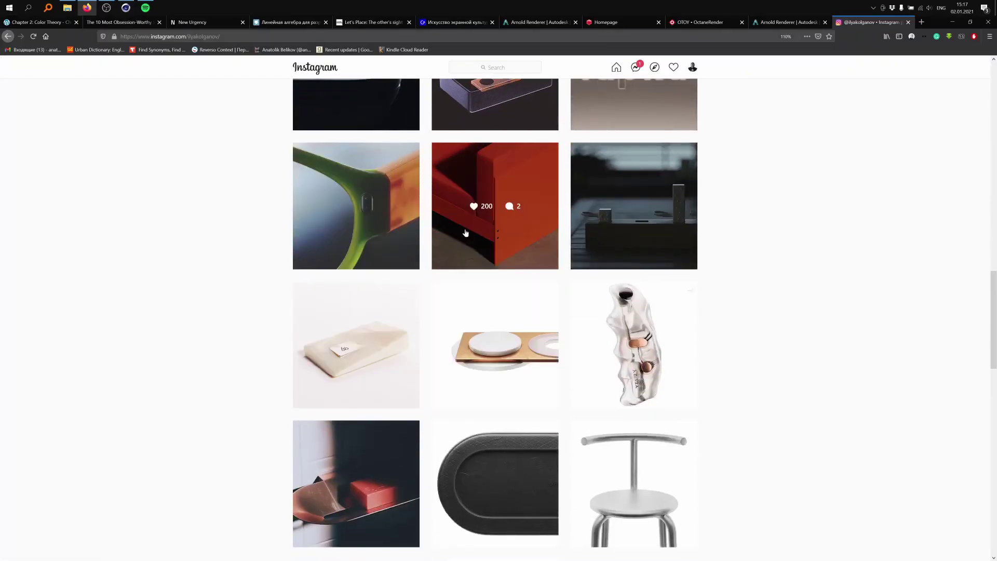
pyautogui.scroll(-6, 485, 254)
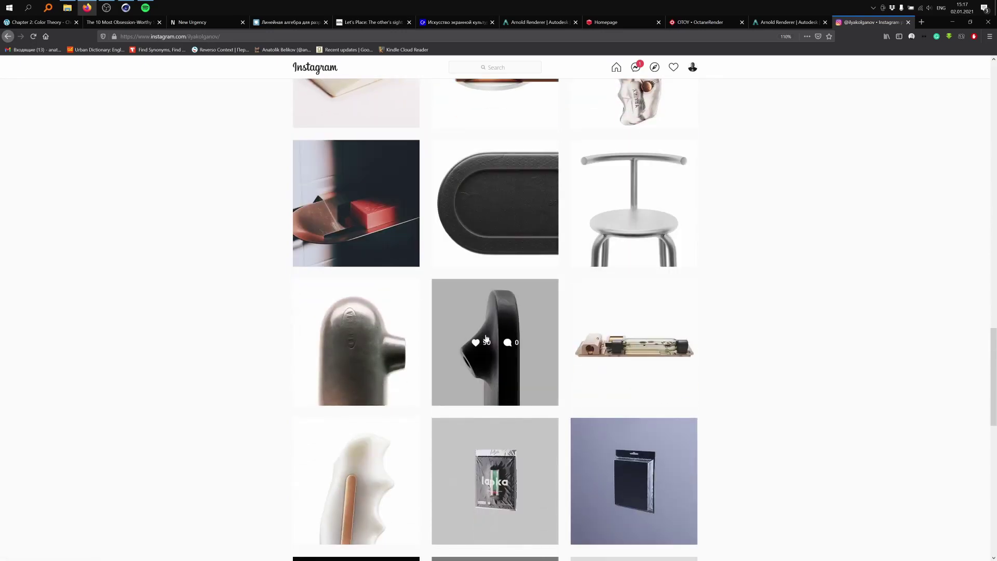
pyautogui.click(512, 281)
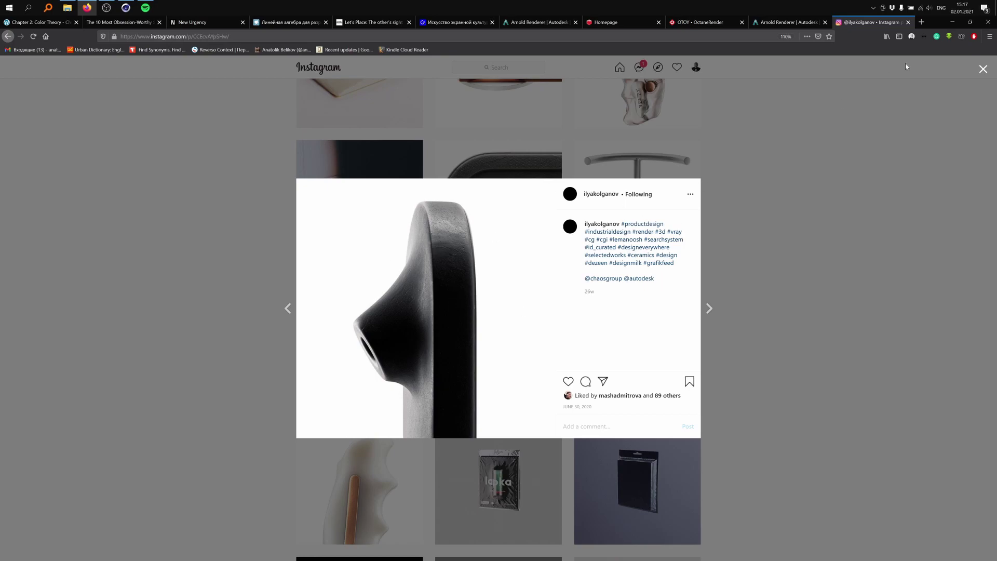
pyautogui.click(983, 70)
pyautogui.hotkey('alt', 'Tab')
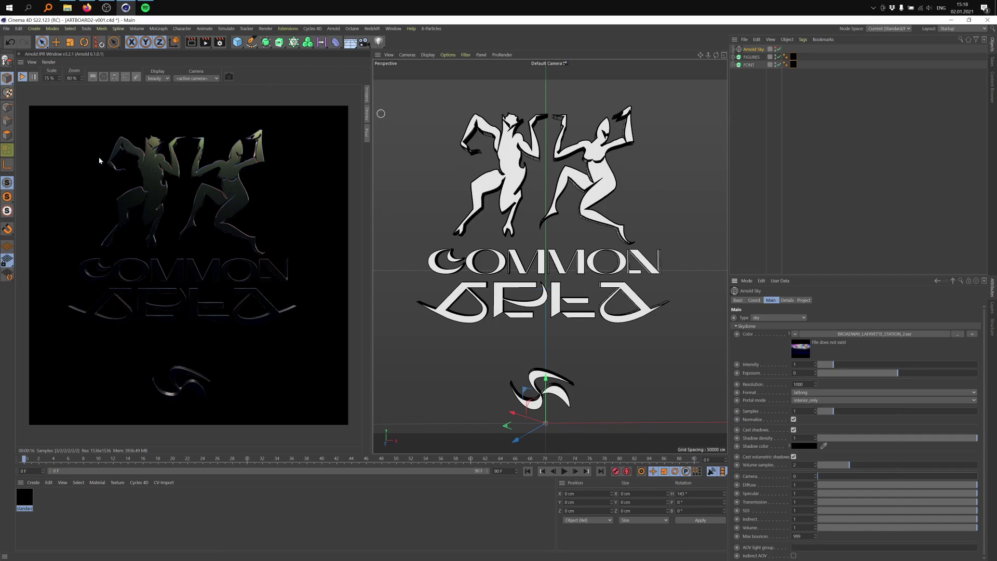
# - Add an Arnold quad_light and raise it to about 21 cm in Y, at the middle of the logo
pyautogui.click(334, 28)
pyautogui.moveTo(363, 49)
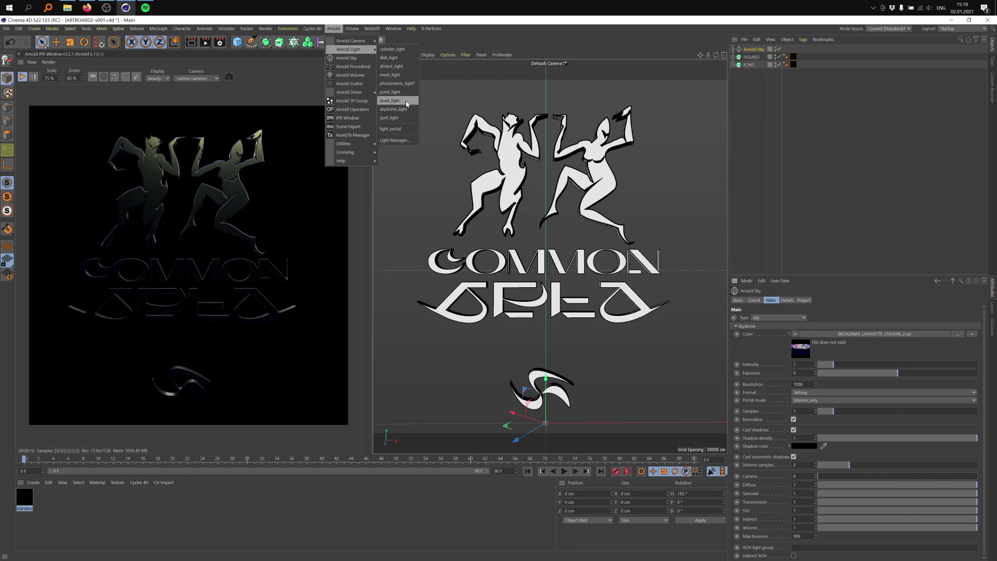
pyautogui.click(390, 100)
pyautogui.moveTo(546, 382); pyautogui.dragTo(543, 210)
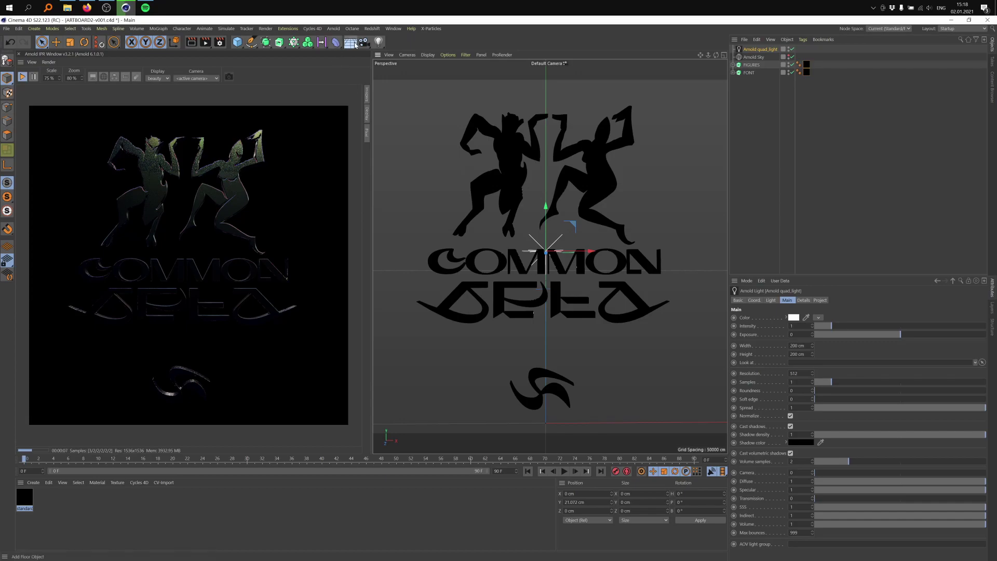
# - Create a camera from the current view and lock it with a Protection tag
pyautogui.click(363, 43)
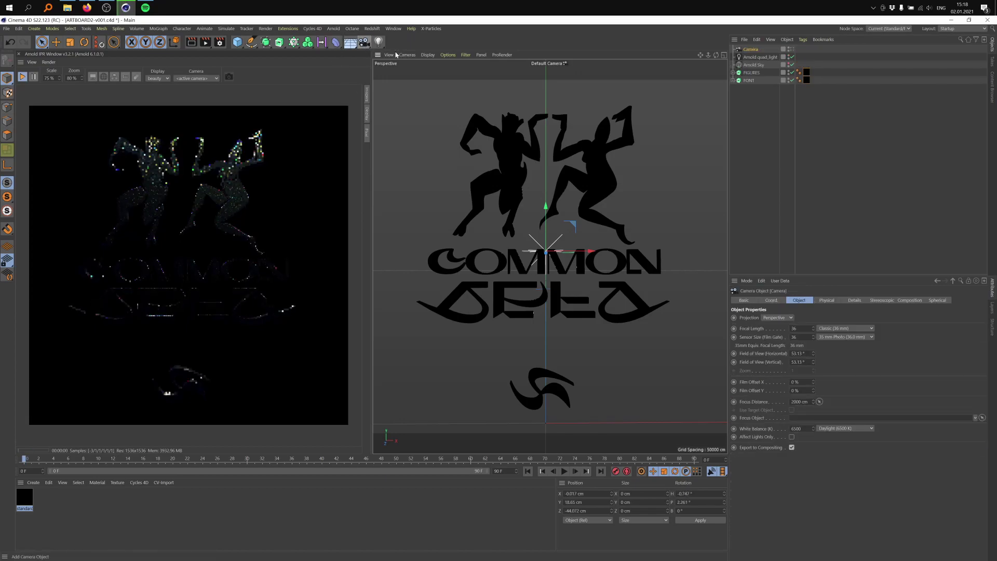
pyautogui.rightClick(760, 52)
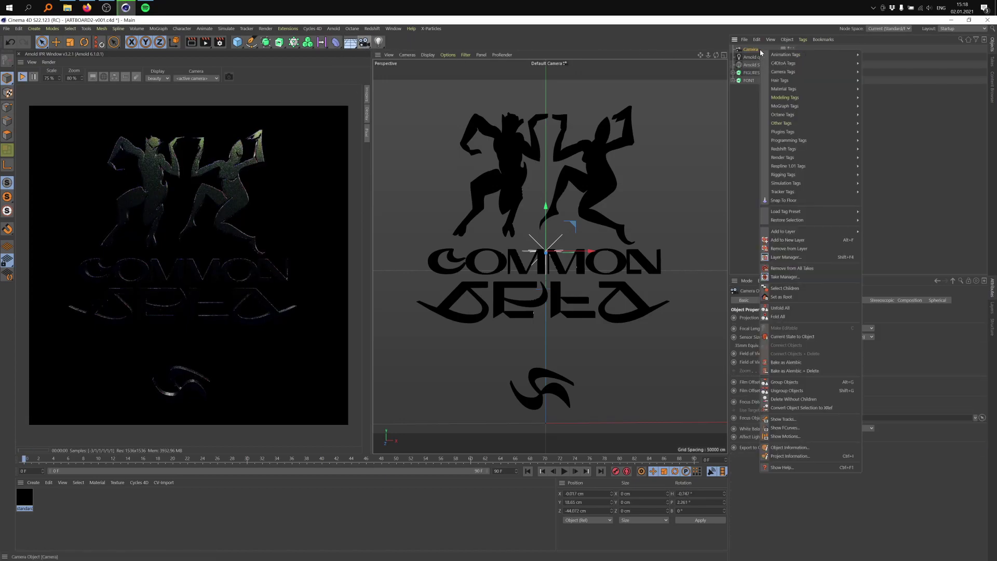
pyautogui.moveTo(842, 180)
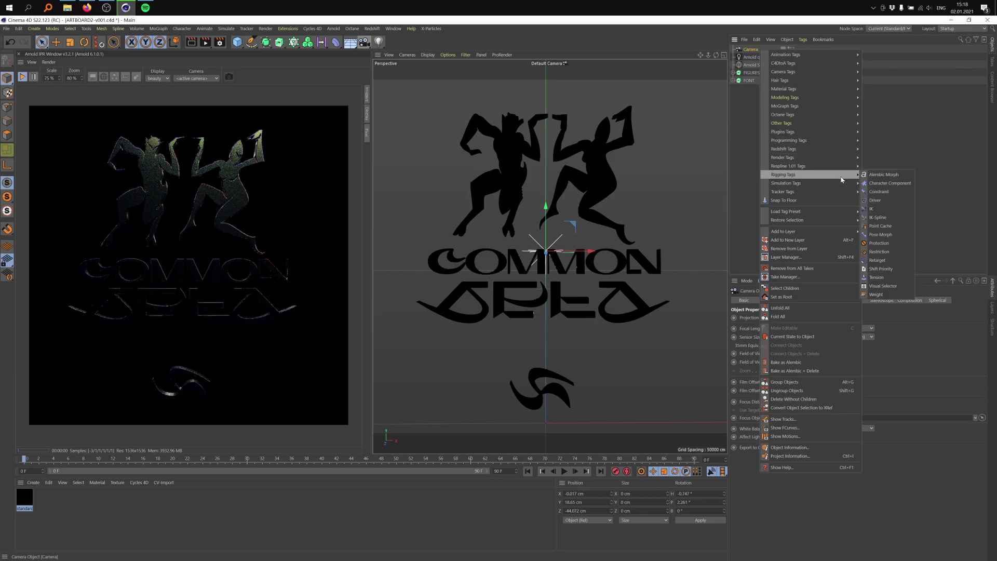
pyautogui.click(893, 245)
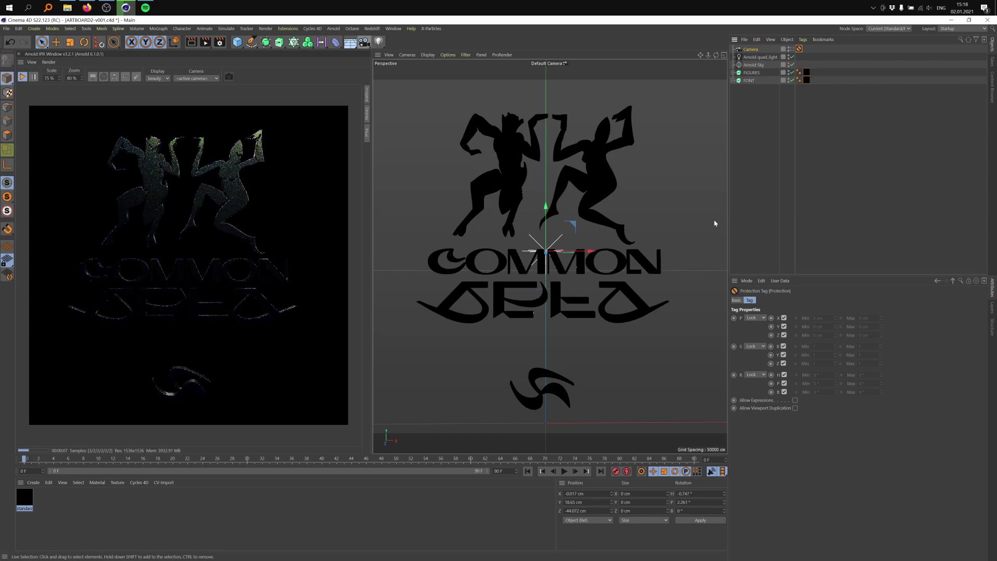
pyautogui.click(571, 228)
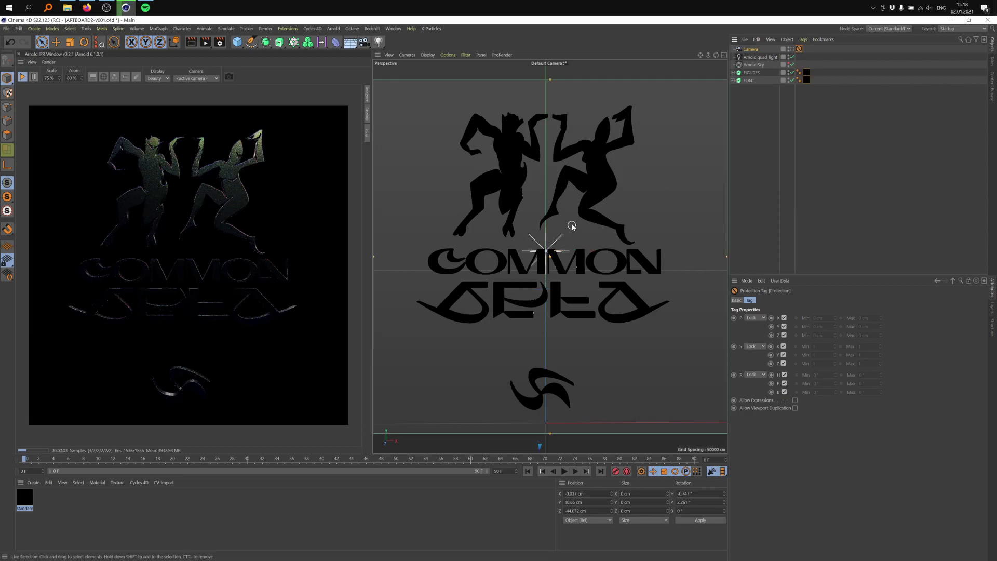
# - Move the quad light behind the logo to about 52.6 cm in Z and turn it to a heading of about 184°
pyautogui.moveTo(581, 231)
pyautogui.keyDown('alt'); pyautogui.mouseDown(button='right')
pyautogui.moveTo(665, 244)
pyautogui.moveTo(605, 251)
pyautogui.moveTo(567, 233)
pyautogui.mouseUp(button='right'); pyautogui.keyUp('alt')
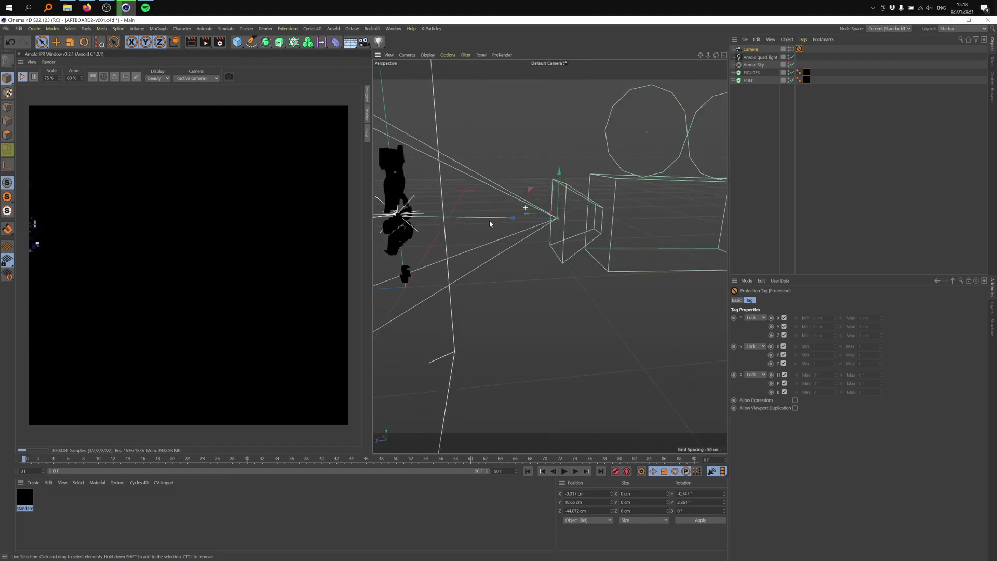
pyautogui.keyDown('alt'); pyautogui.moveTo(490, 220); pyautogui.dragTo(655, 133); pyautogui.keyUp('alt')
pyautogui.press('r')
pyautogui.moveTo(516, 135); pyautogui.dragTo(541, 206)
pyautogui.press('e')
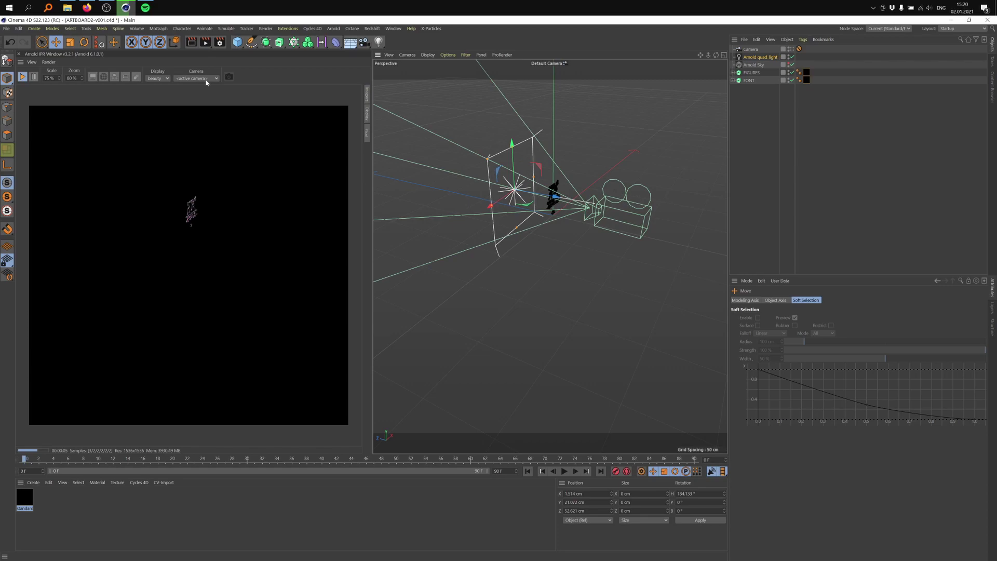
# - Rename the camera LOCKED CAMERA and set the Arnold IPR window to render from it
pyautogui.click(206, 79)
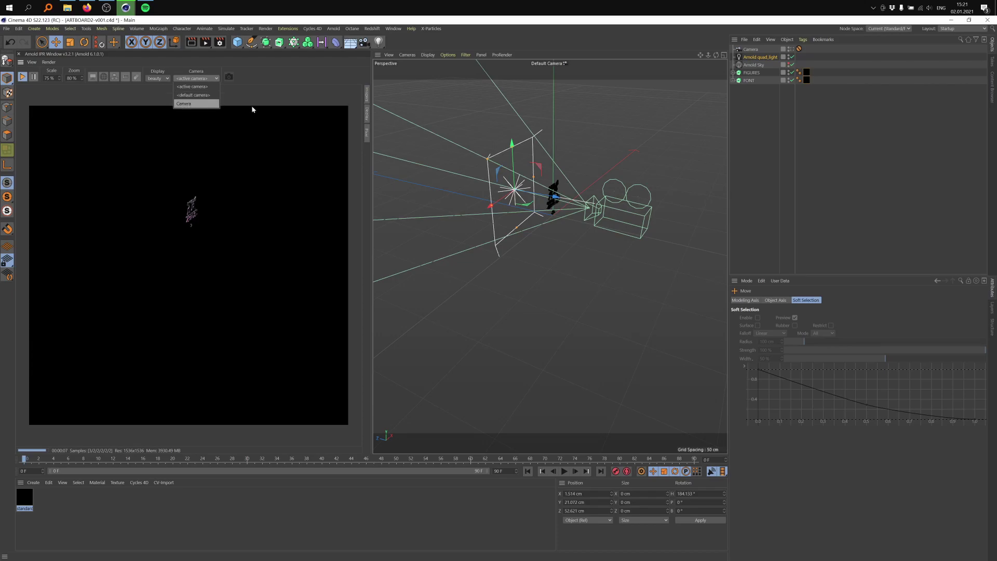
pyautogui.doubleClick(752, 49)
pyautogui.press('BackSpace')
pyautogui.write('LOCKED CAMERA')
pyautogui.press('Return')
pyautogui.click(205, 79)
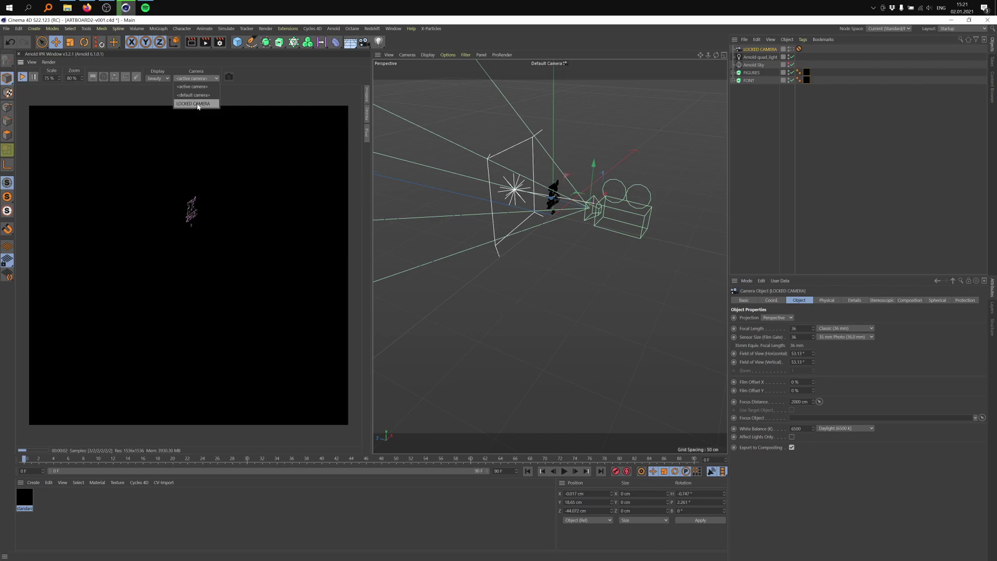
pyautogui.click(201, 104)
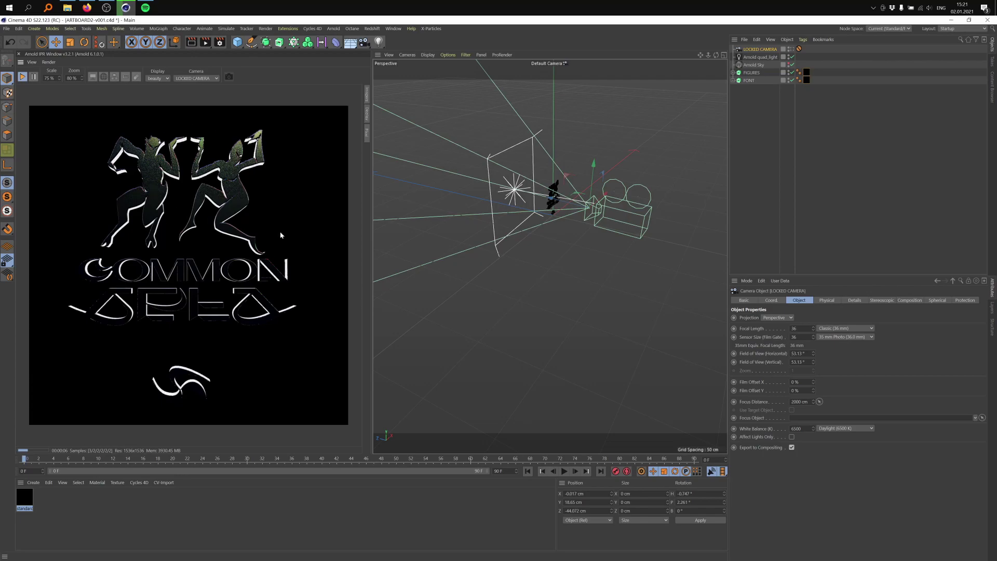
# - Tilt the quad light to a pitch of about 21° and lower it behind the logo, at about 50.7 cm in Z
pyautogui.scroll(2, 494, 191)
pyautogui.click(759, 57)
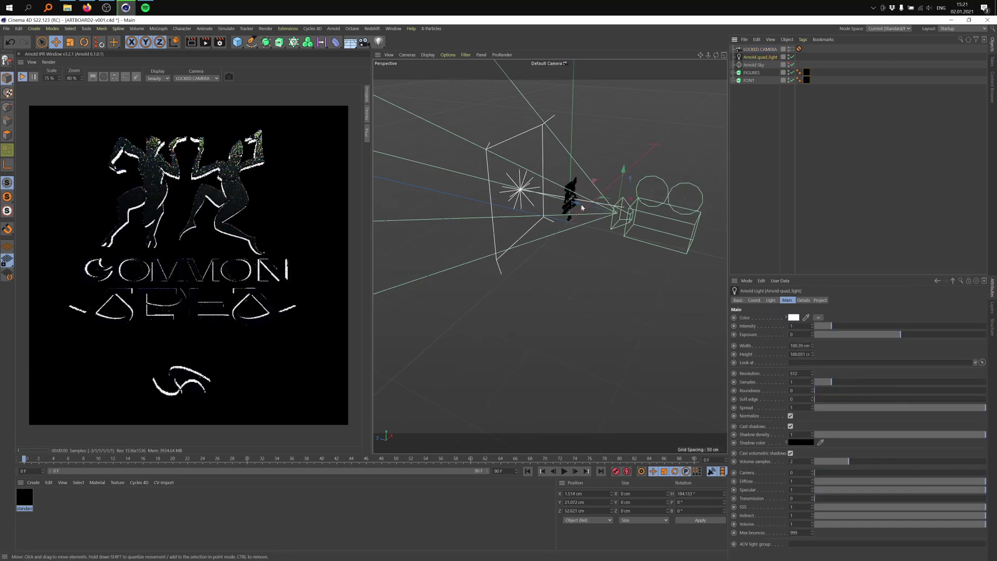
pyautogui.keyDown('alt'); pyautogui.moveTo(574, 251); pyautogui.dragTo(550, 254); pyautogui.keyUp('alt')
pyautogui.keyDown('alt'); pyautogui.moveTo(549, 254); pyautogui.dragTo(542, 262, button='middle'); pyautogui.keyUp('alt')
pyautogui.scroll(3, 518, 189)
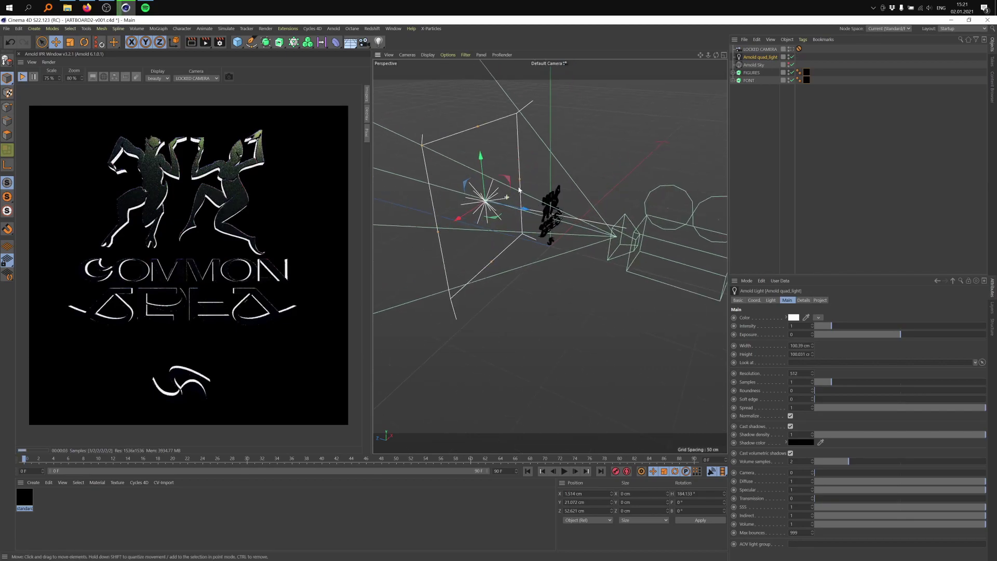
pyautogui.moveTo(506, 208); pyautogui.dragTo(526, 214)
pyautogui.press('r')
pyautogui.moveTo(494, 159); pyautogui.dragTo(488, 161)
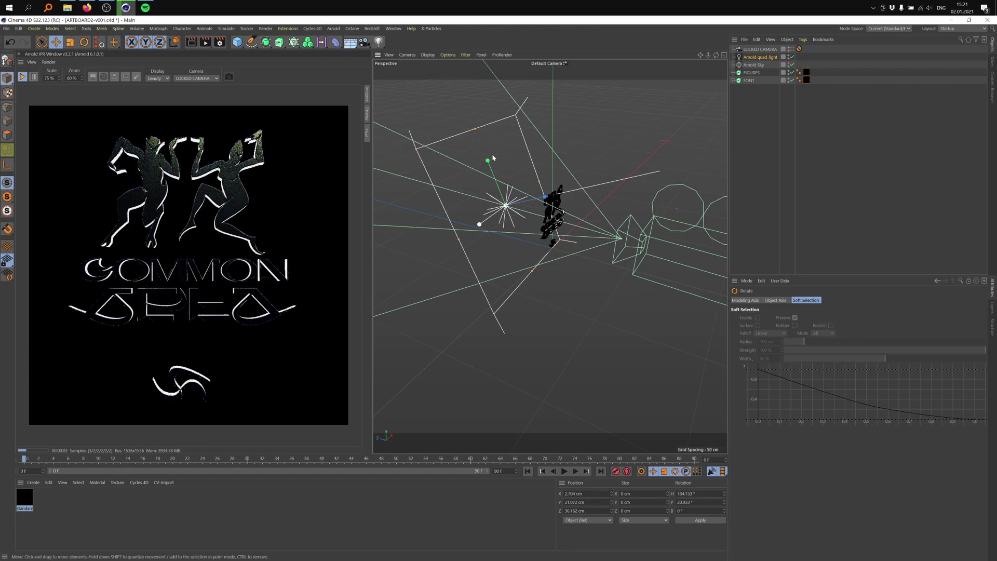
pyautogui.press('e')
pyautogui.moveTo(496, 171); pyautogui.dragTo(528, 222)
# - Rename the quad light BACK and set its intensity to 0.2
pyautogui.click(765, 57)
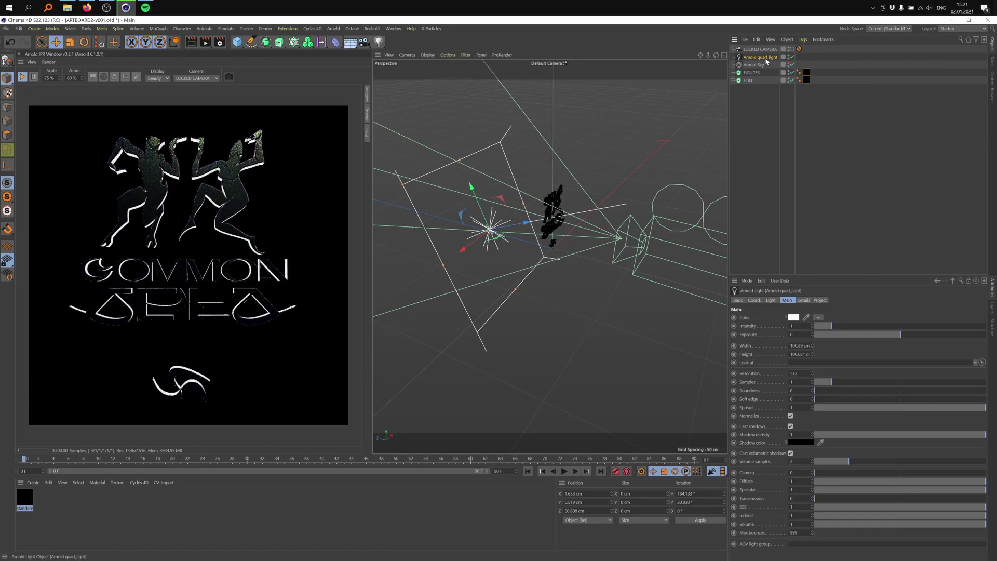
pyautogui.doubleClick(767, 58)
pyautogui.write('BACK')
pyautogui.press('Return')
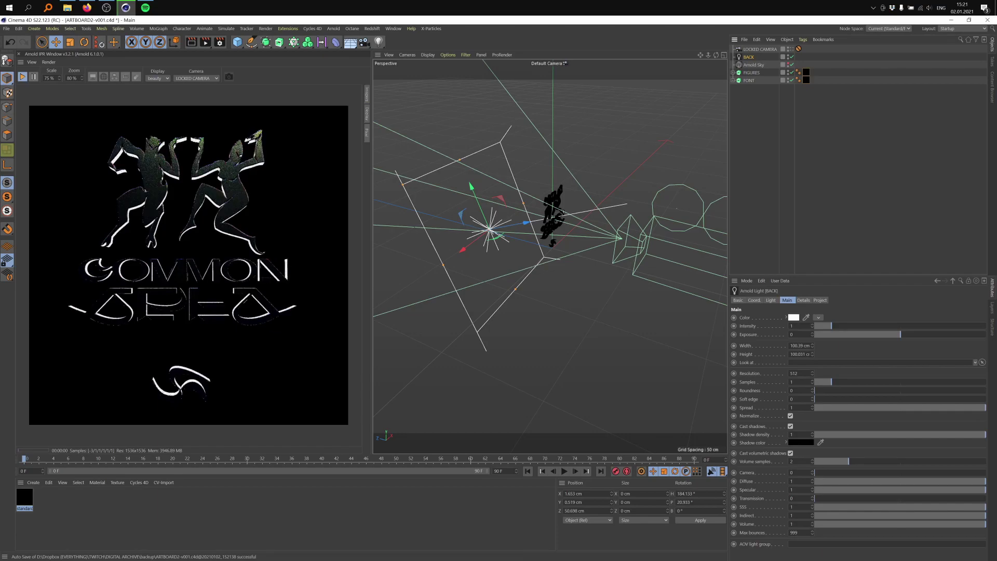
pyautogui.write('0.2')
pyautogui.press('Return')
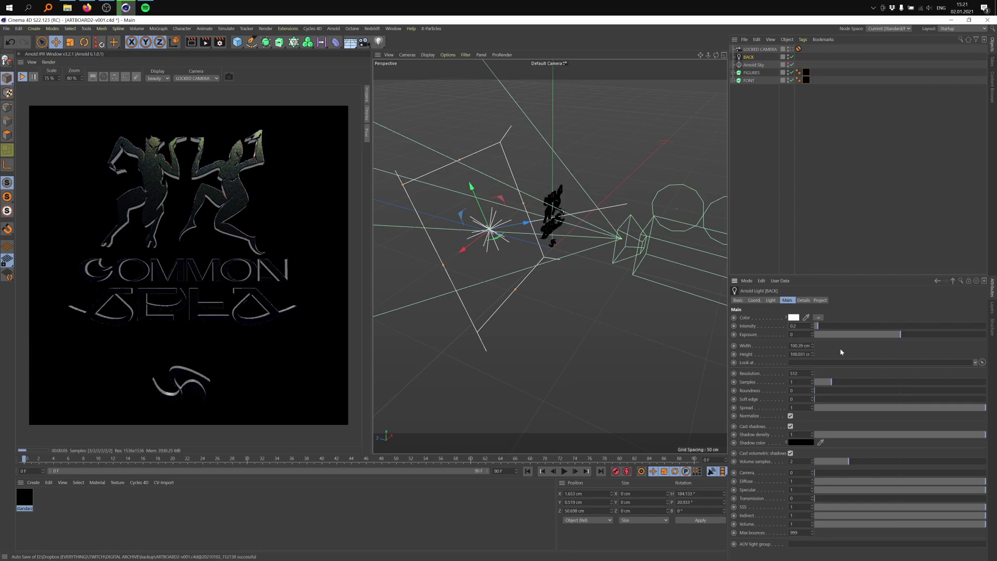
# - Create an Arnold image texture material and open its shader network for editing
pyautogui.click(33, 483)
pyautogui.moveTo(133, 414)
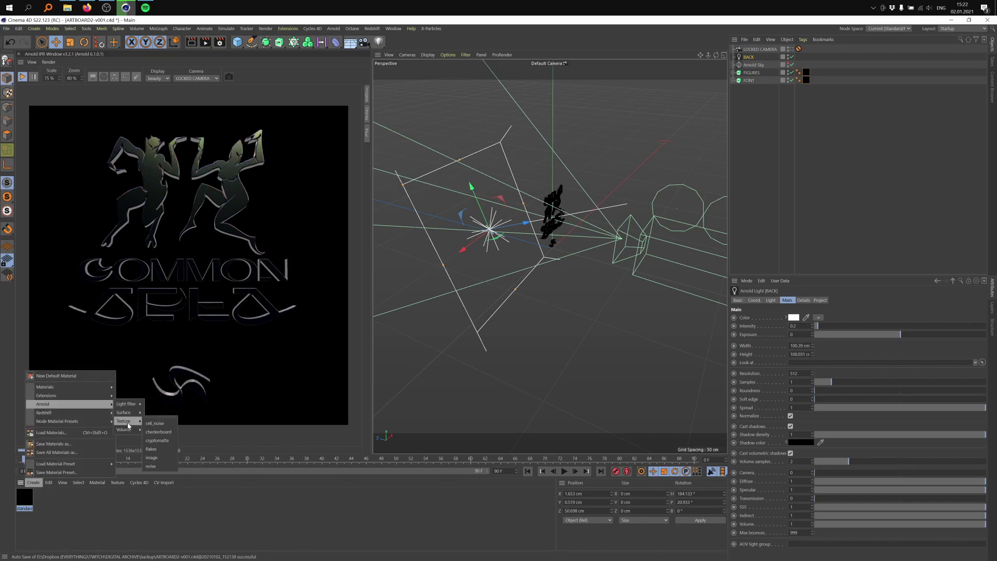
pyautogui.click(151, 457)
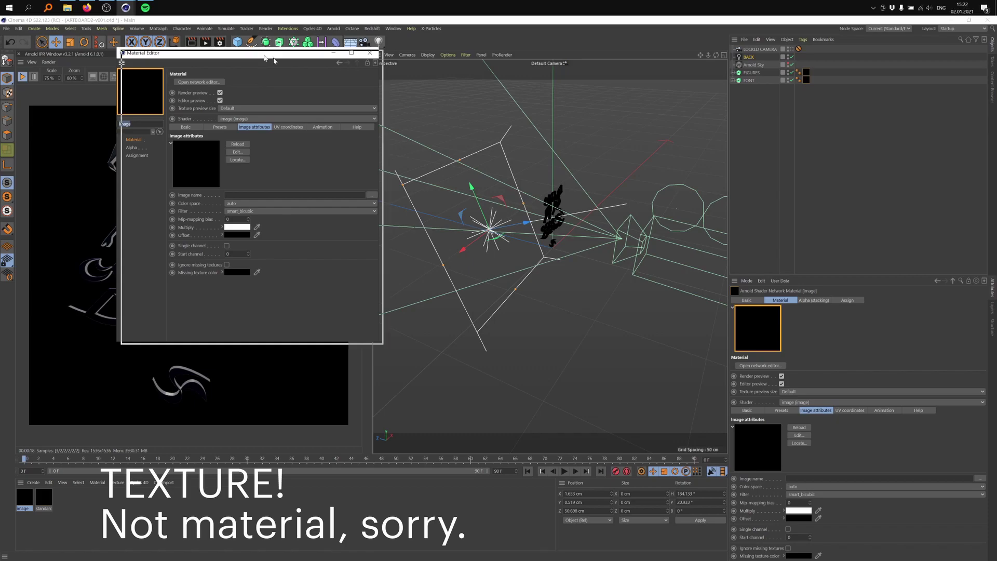
pyautogui.moveTo(260, 53); pyautogui.dragTo(466, 86)
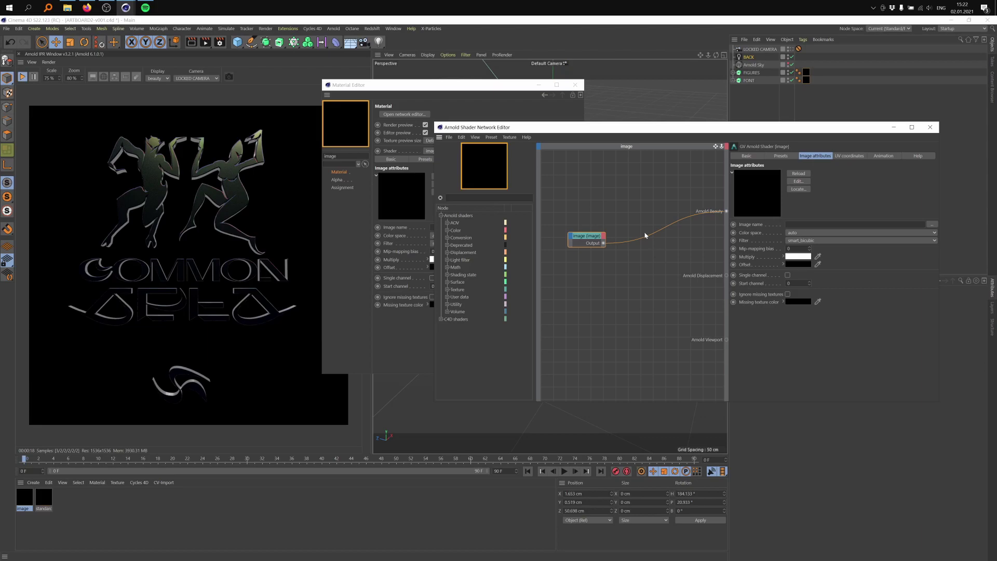
# - Add a ramp_rgb texture node to the image shader network and connect its output to Arnold Beauty
pyautogui.click(447, 290)
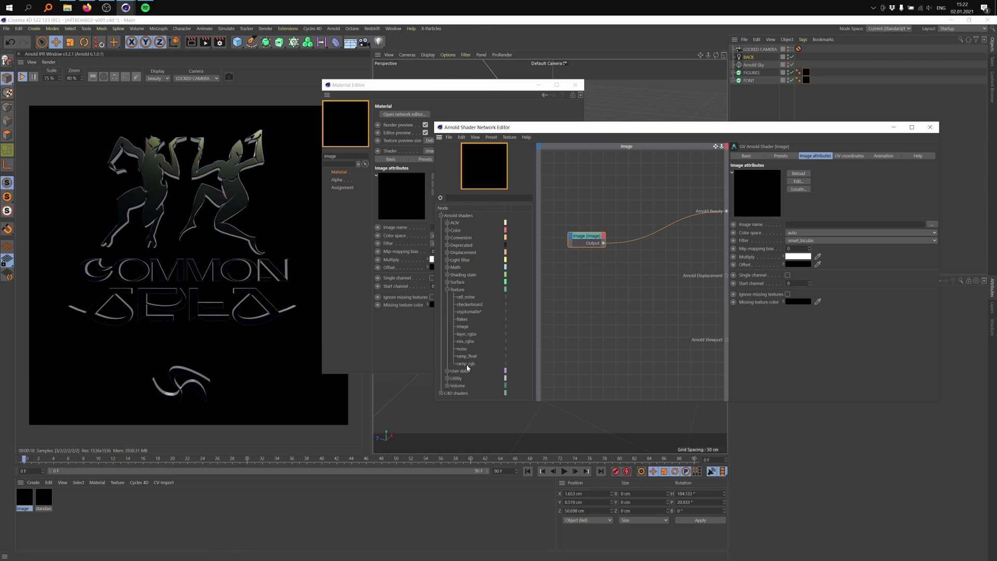
pyautogui.moveTo(465, 363); pyautogui.dragTo(611, 295)
pyautogui.moveTo(665, 262); pyautogui.dragTo(726, 215)
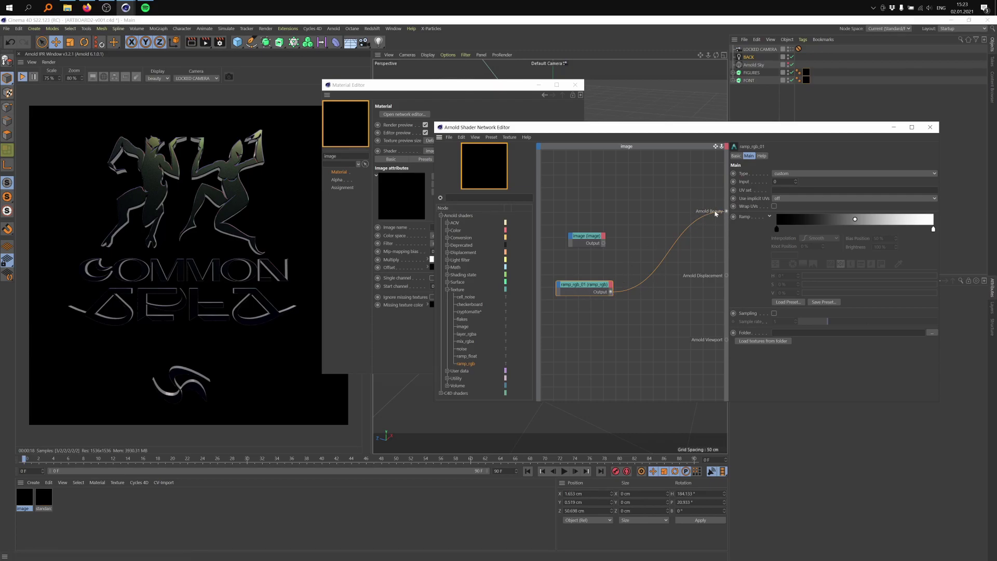
# - Delete the original image node and move the ramp_rgb node up into its place in the shader network
pyautogui.click(588, 242)
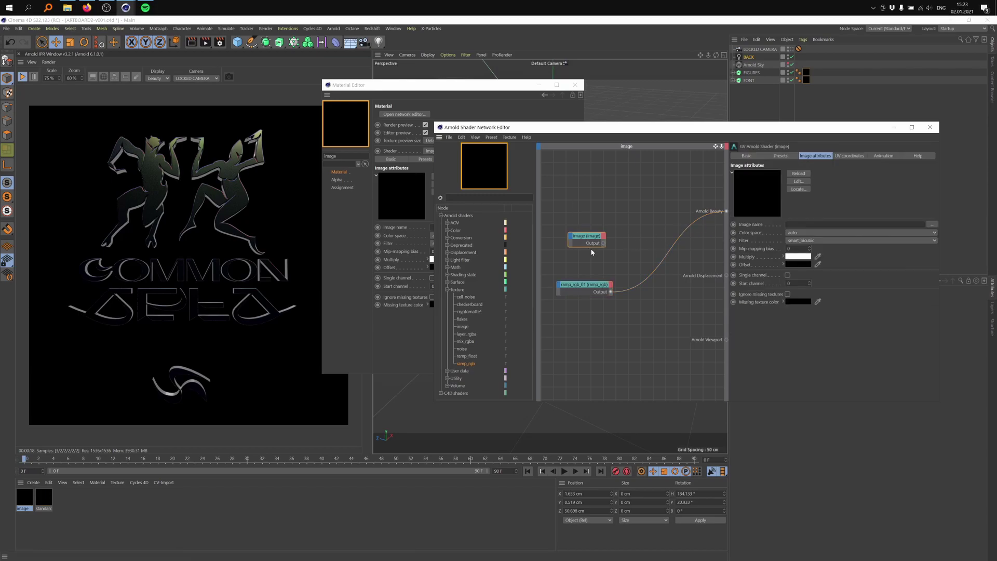
pyautogui.press('Delete')
pyautogui.moveTo(585, 285); pyautogui.dragTo(587, 257)
# - Rename the image material BACK RAMP
pyautogui.rightClick(28, 497)
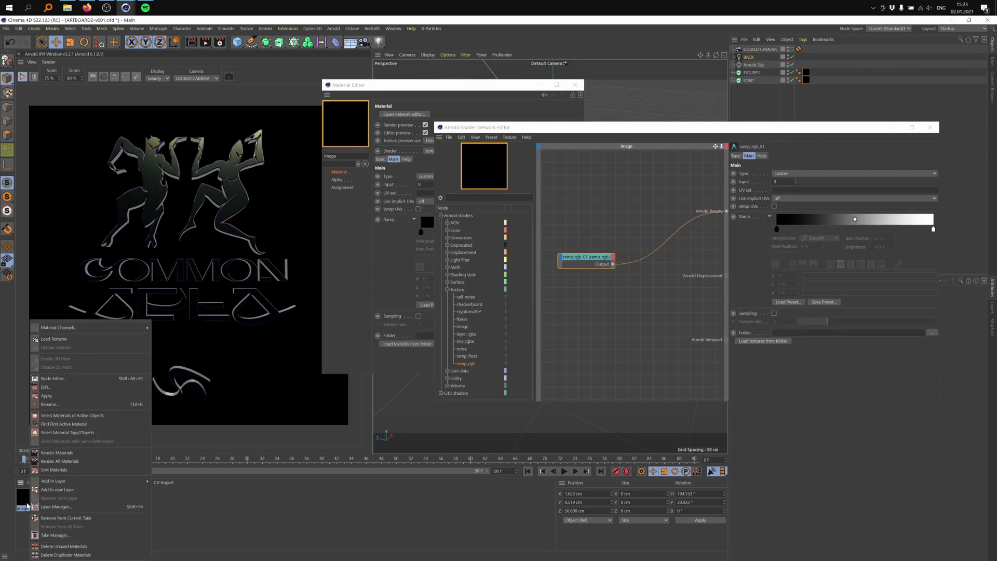
pyautogui.click(64, 406)
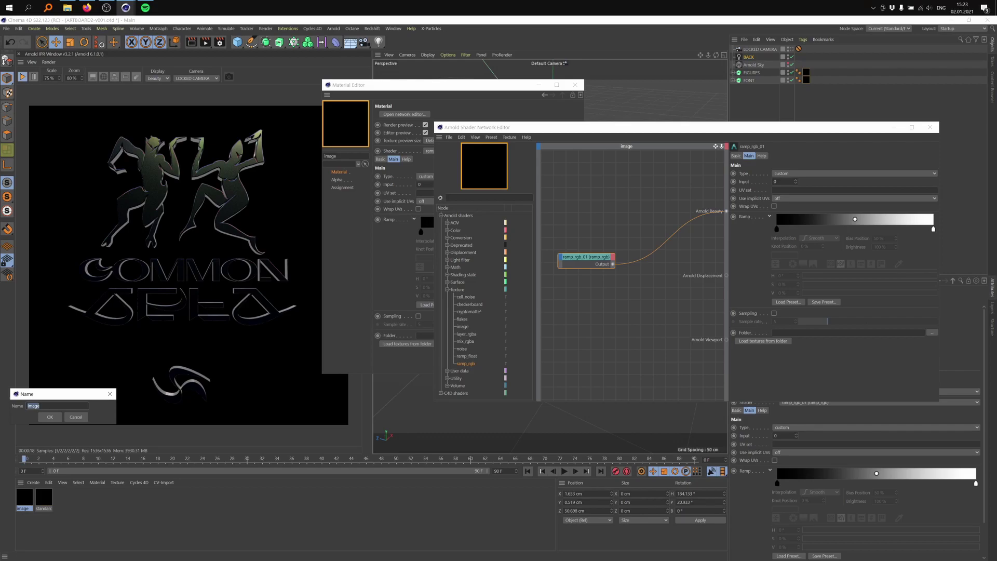
pyautogui.write('fACK RAMP')
pyautogui.press('Return')
# - Set the ramp_rgb node's type to u, trying v along the way, and close the shader network
pyautogui.moveTo(506, 289); pyautogui.dragTo(508, 281)
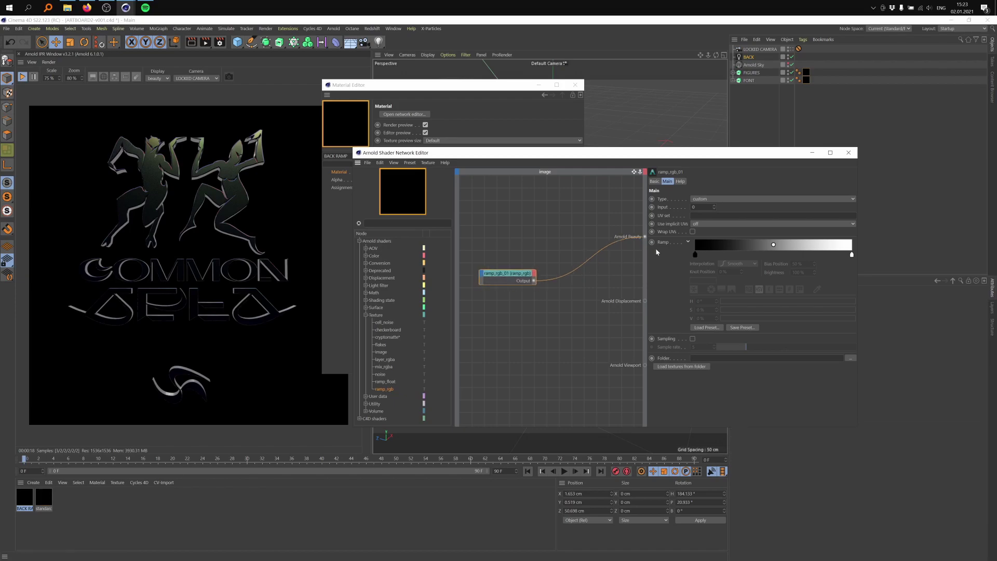
pyautogui.click(709, 200)
pyautogui.click(709, 216)
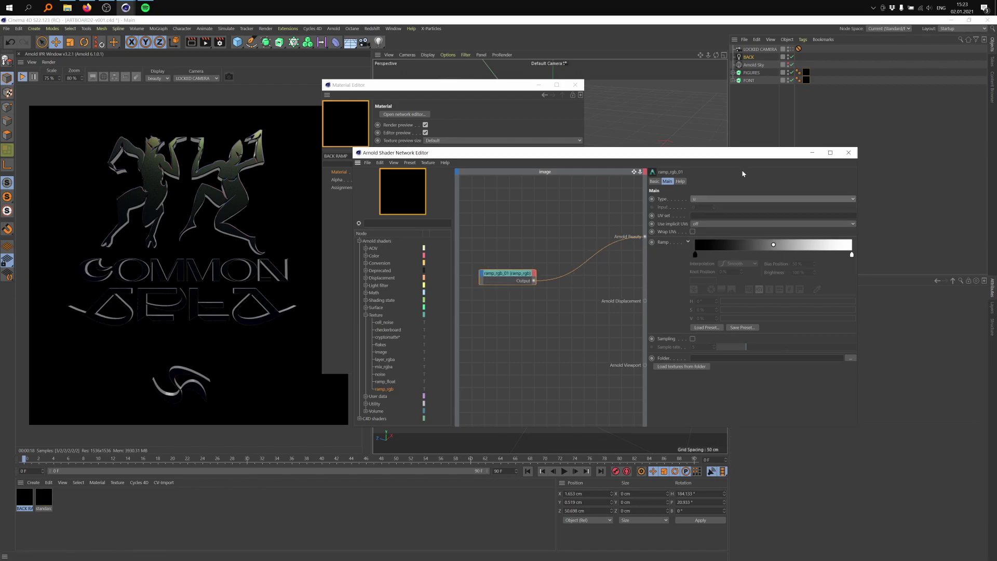
pyautogui.click(711, 200)
pyautogui.click(706, 224)
pyautogui.click(706, 200)
pyautogui.click(706, 215)
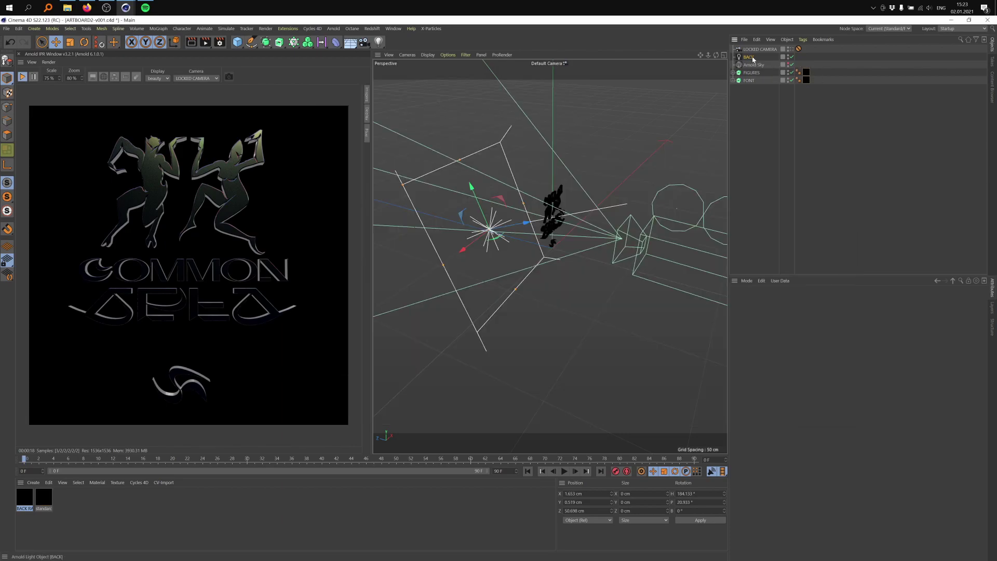
# - Rename the BACK quad light as BACK LIGHT
pyautogui.doubleClick(753, 57)
pyautogui.write('BACK LIGHT')
pyautogui.press('Return')
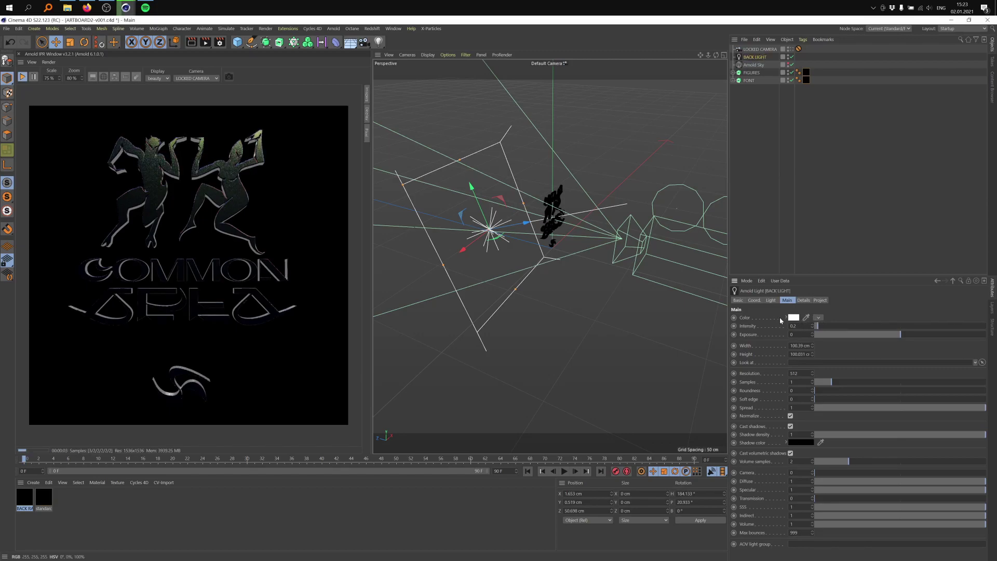
# - Switch the back light's color to a shader network and assign the BACK RAMP material to it
pyautogui.click(818, 318)
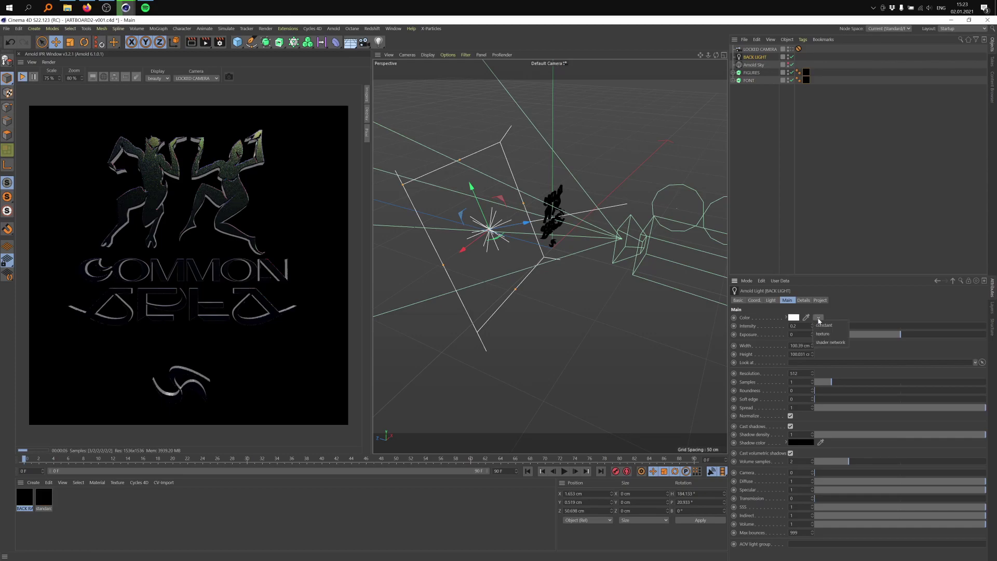
pyautogui.click(830, 342)
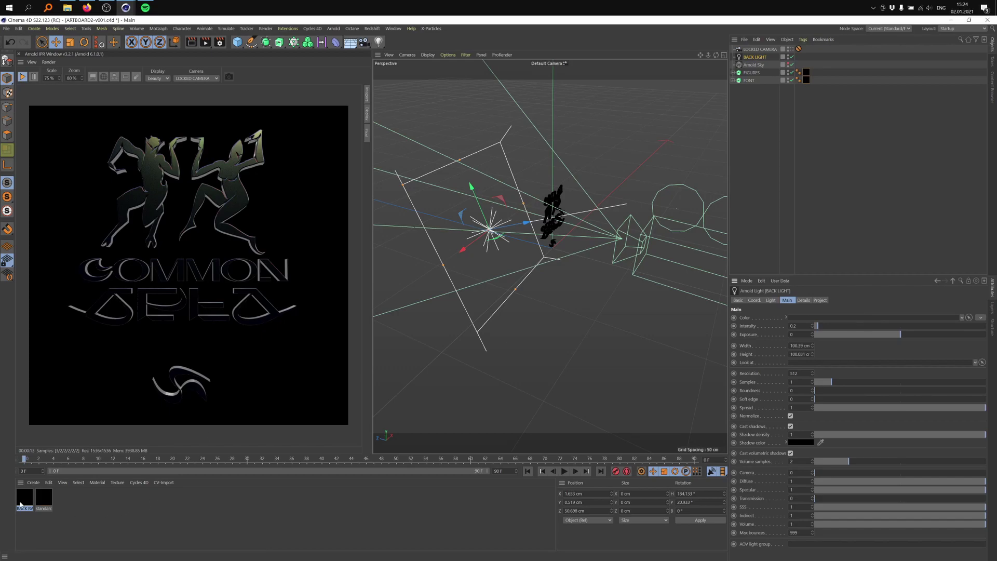
pyautogui.moveTo(809, 321); pyautogui.dragTo(809, 321)
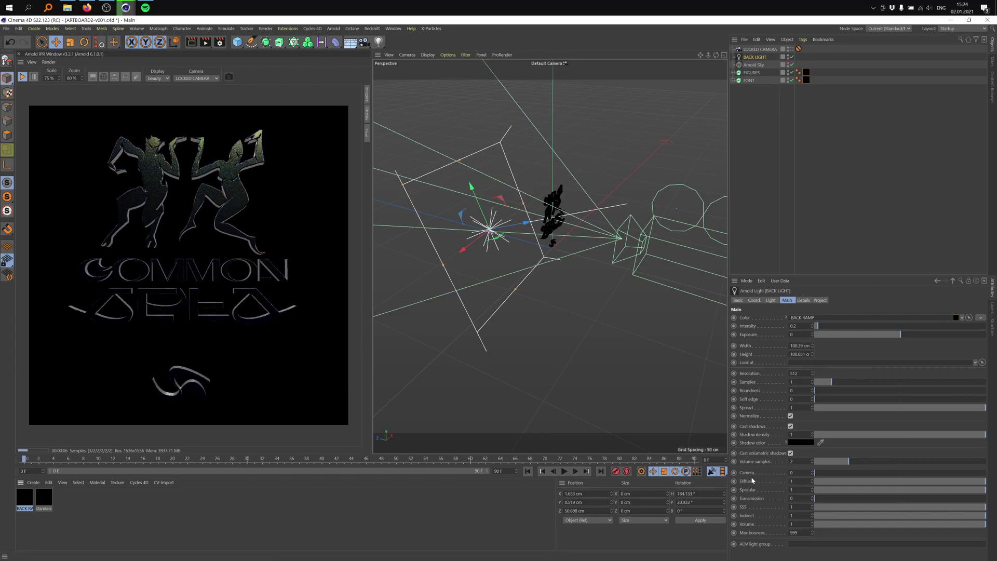
# - Set the back light's camera contribution to 1 and raise the light to about 11 cm in Y
pyautogui.press('Return')
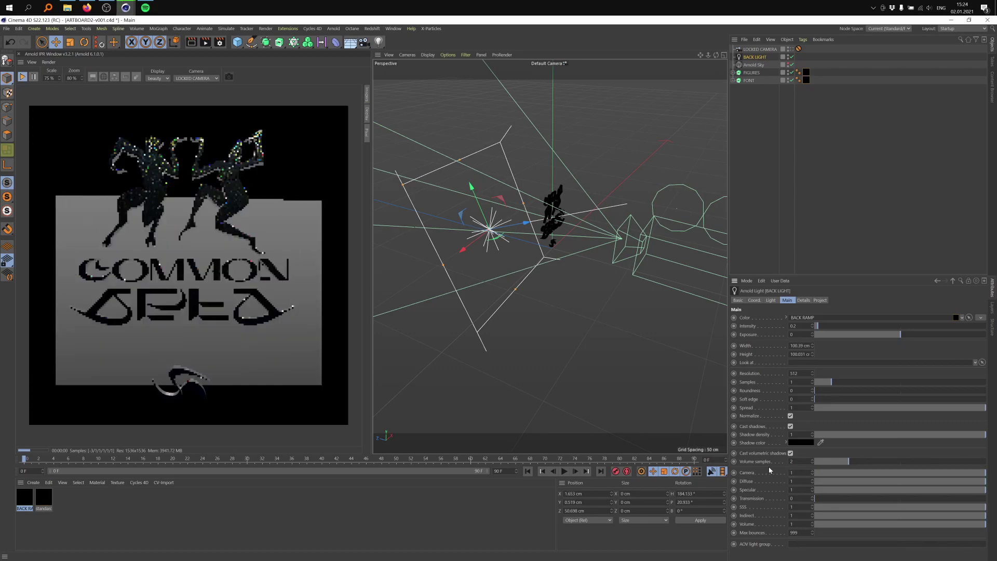
pyautogui.moveTo(488, 218); pyautogui.dragTo(465, 171)
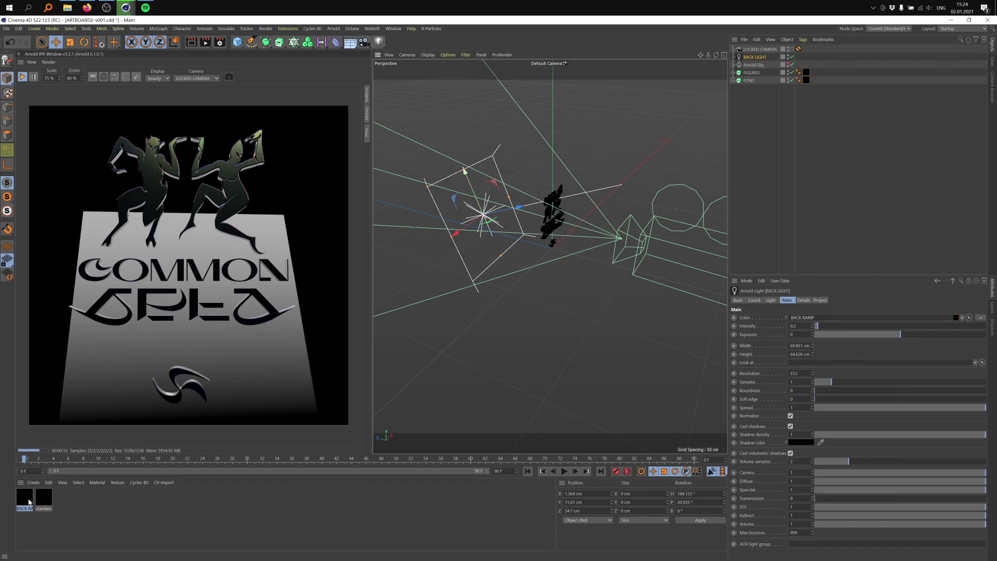
# - Recolor the BACK RAMP gradient from lime green through red to blue, and set the back light's camera contribution to 0
pyautogui.doubleClick(30, 501)
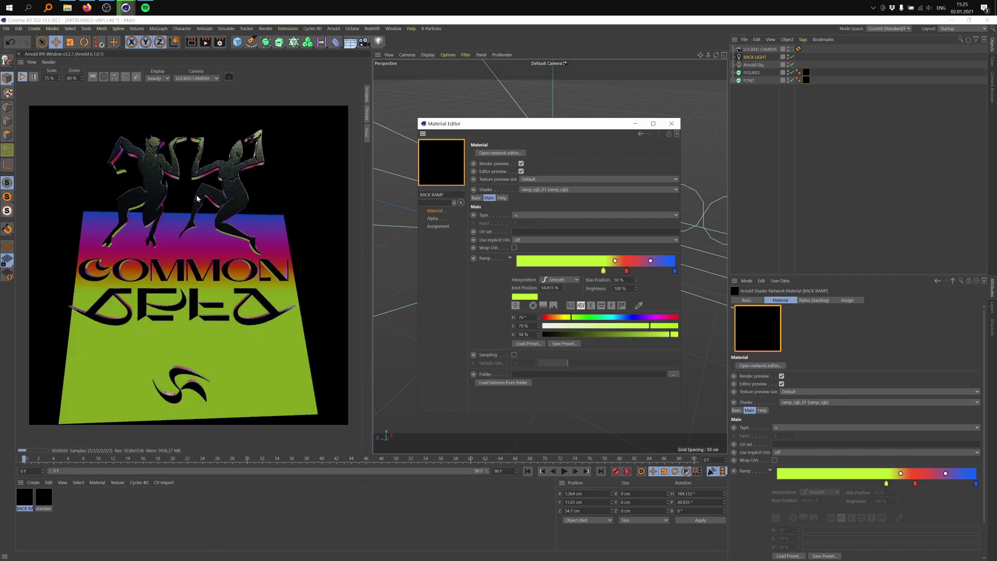
pyautogui.click(761, 58)
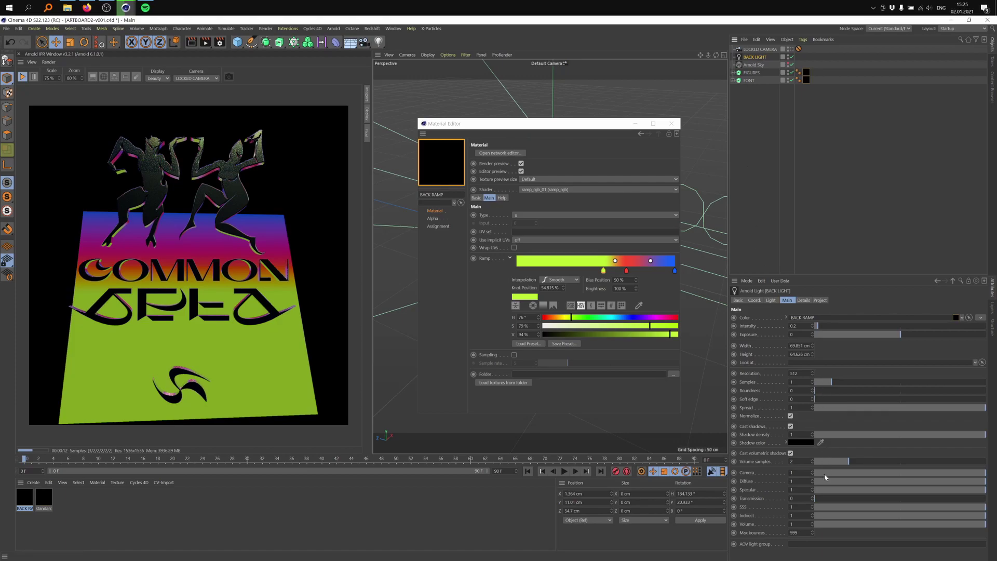
pyautogui.moveTo(825, 477); pyautogui.dragTo(813, 476)
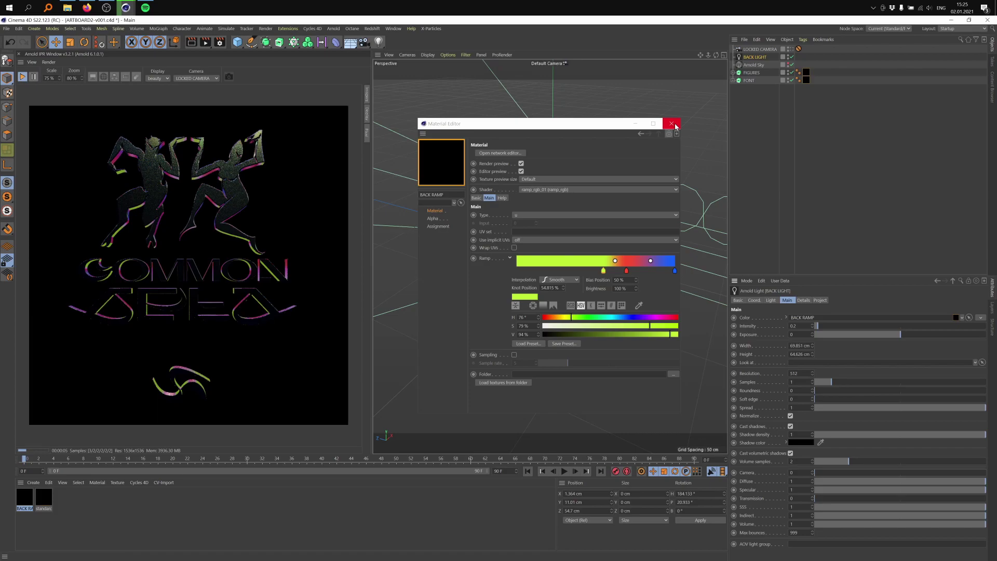
pyautogui.click(672, 124)
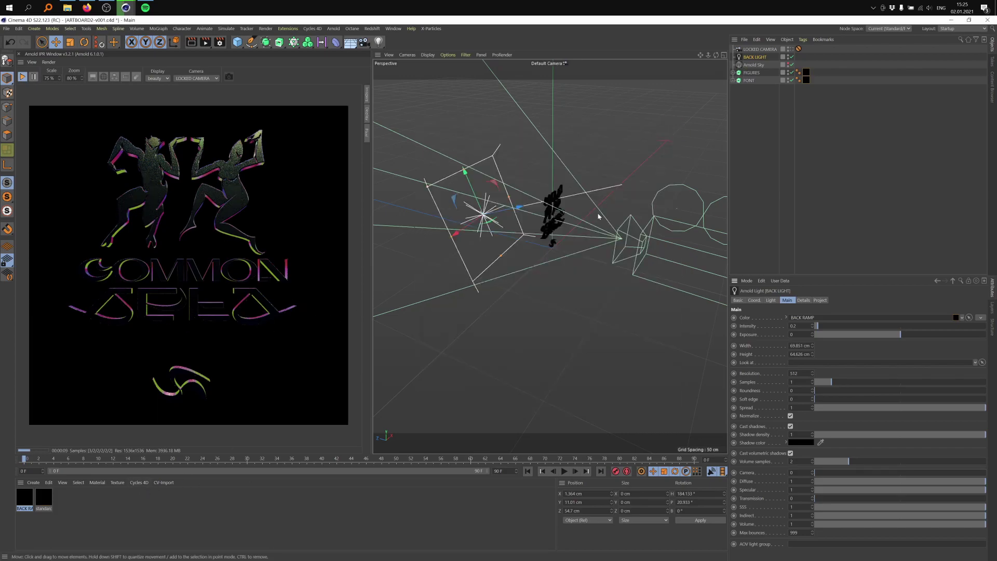
# - Duplicate the back light and position the copy in front of the logo, rotated to face it, at about -36.1 cm in Z
pyautogui.keyDown('ctrl'); pyautogui.moveTo(518, 208); pyautogui.dragTo(395, 260); pyautogui.keyUp('ctrl')
pyautogui.press('r')
pyautogui.press('e')
pyautogui.keyDown('alt'); pyautogui.moveTo(415, 249); pyautogui.dragTo(556, 186); pyautogui.keyUp('alt')
pyautogui.keyDown('alt'); pyautogui.moveTo(556, 185); pyautogui.dragTo(479, 160); pyautogui.keyUp('alt')
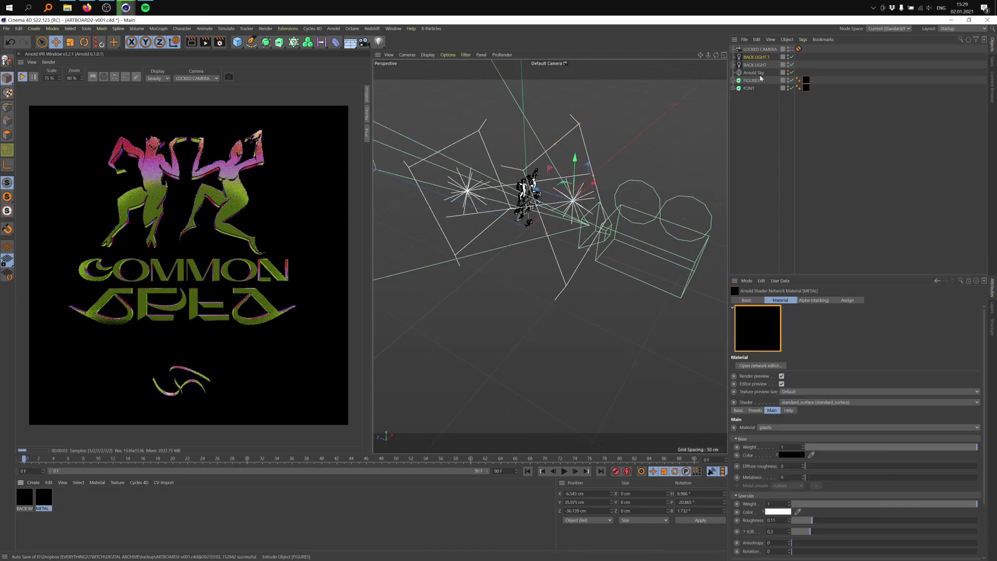
# - Rename the duplicated quad light FRONT LIGHT
pyautogui.click(757, 56)
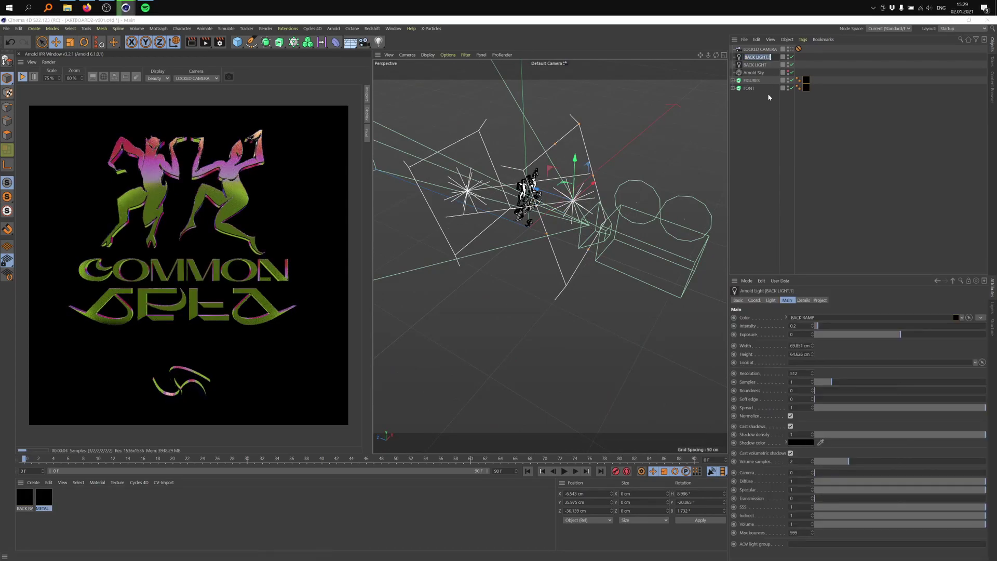
pyautogui.write('FI')
pyautogui.write('ONT LIGHT')
pyautogui.press('Return')
# - Duplicate the BACK RAMP material and rename the copy FRONT RAMP
pyautogui.click(30, 500)
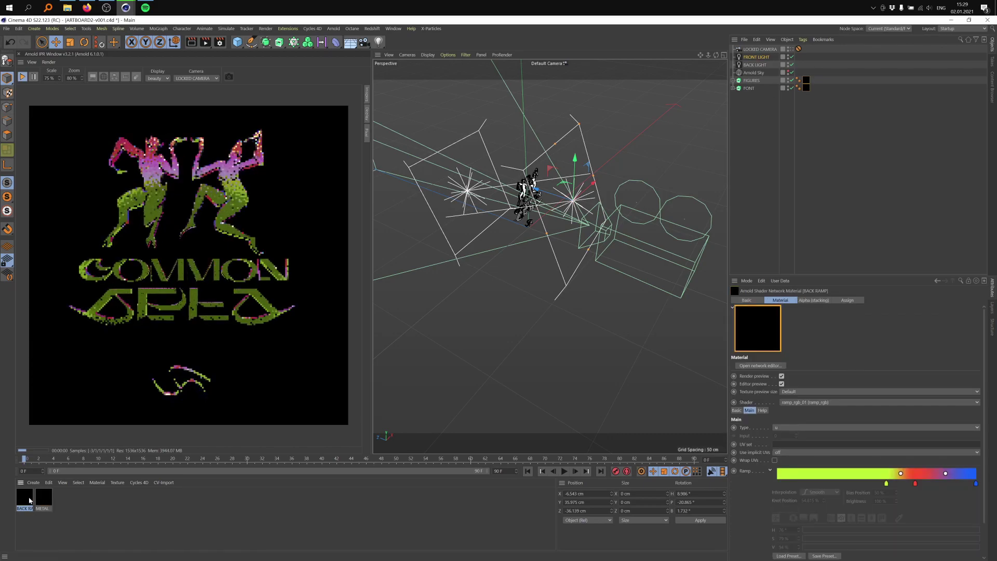
pyautogui.keyDown('ctrl'); pyautogui.moveTo(23, 497); pyautogui.dragTo(45, 517); pyautogui.keyUp('ctrl')
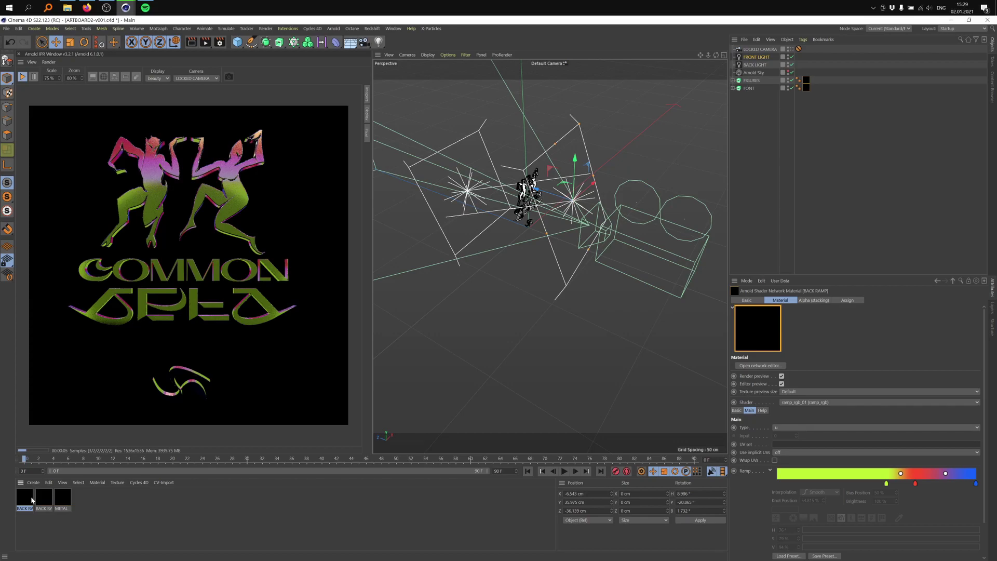
pyautogui.rightClick(28, 501)
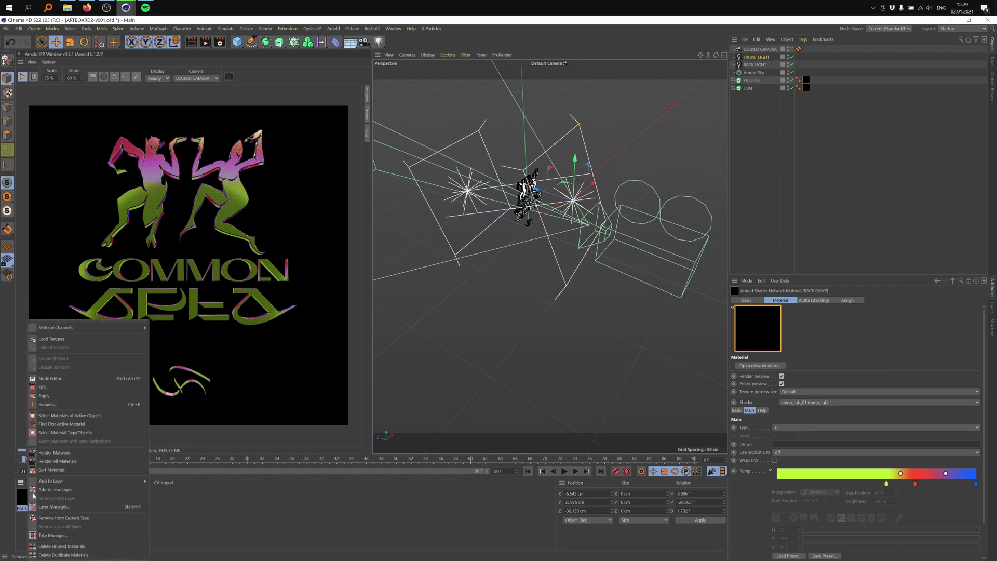
pyautogui.click(68, 410)
pyautogui.write('FRONT RAMP')
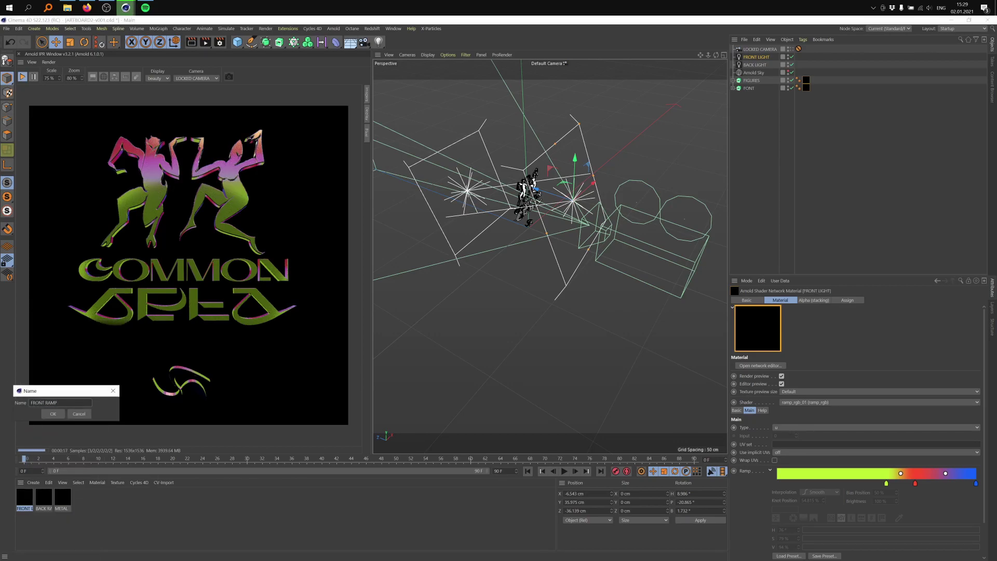
pyautogui.press('Return')
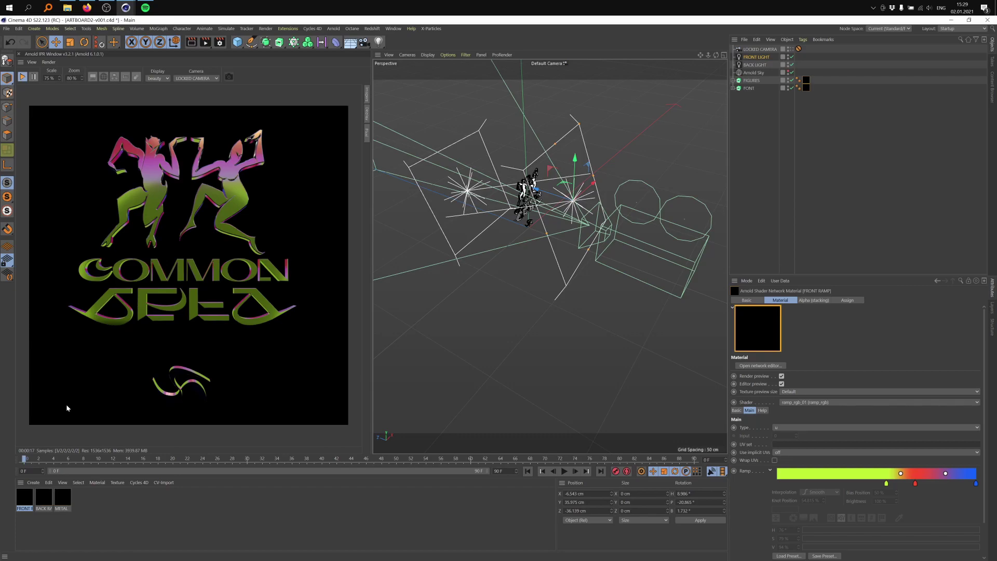
# - Assign FRONT RAMP as the front light's color and add a yellow knot with a hue of 55° at its gradient's end
pyautogui.click(756, 57)
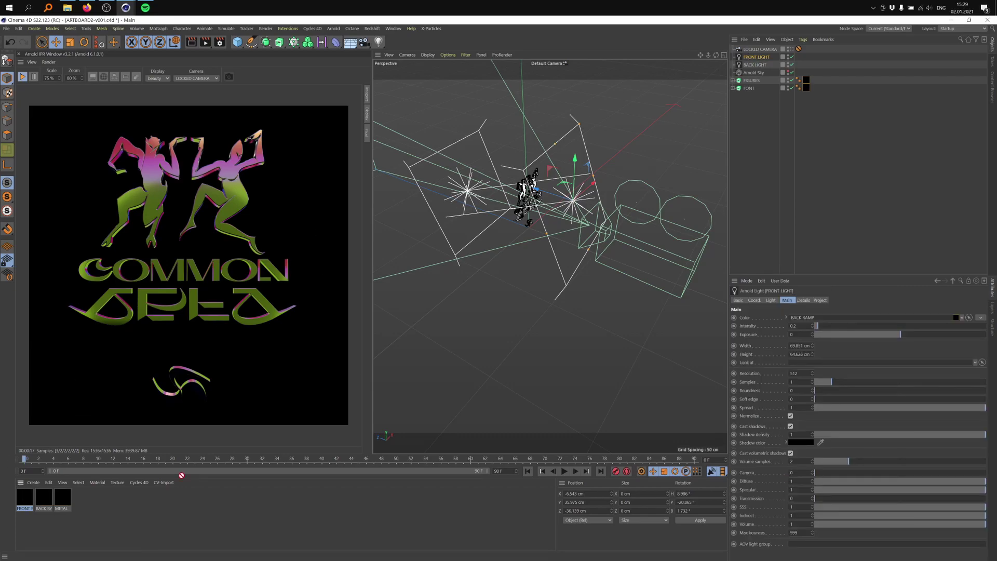
pyautogui.moveTo(808, 321); pyautogui.dragTo(806, 318)
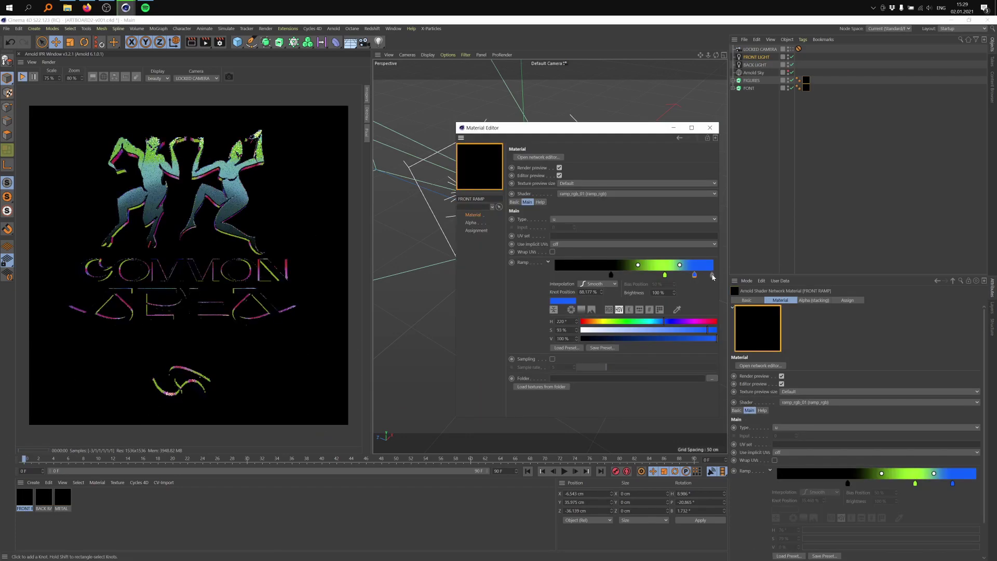
pyautogui.doubleClick(712, 275)
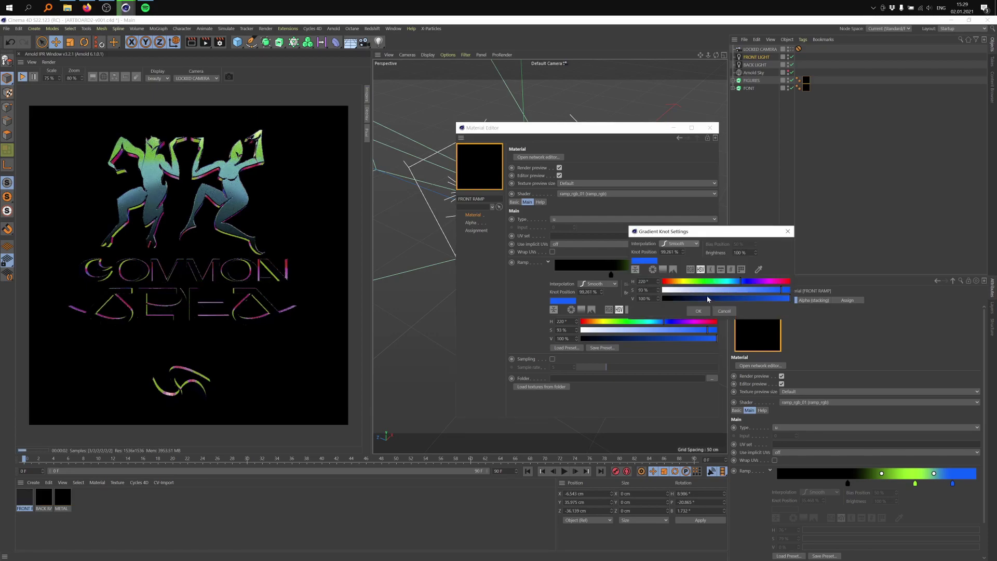
pyautogui.click(681, 280)
pyautogui.click(698, 311)
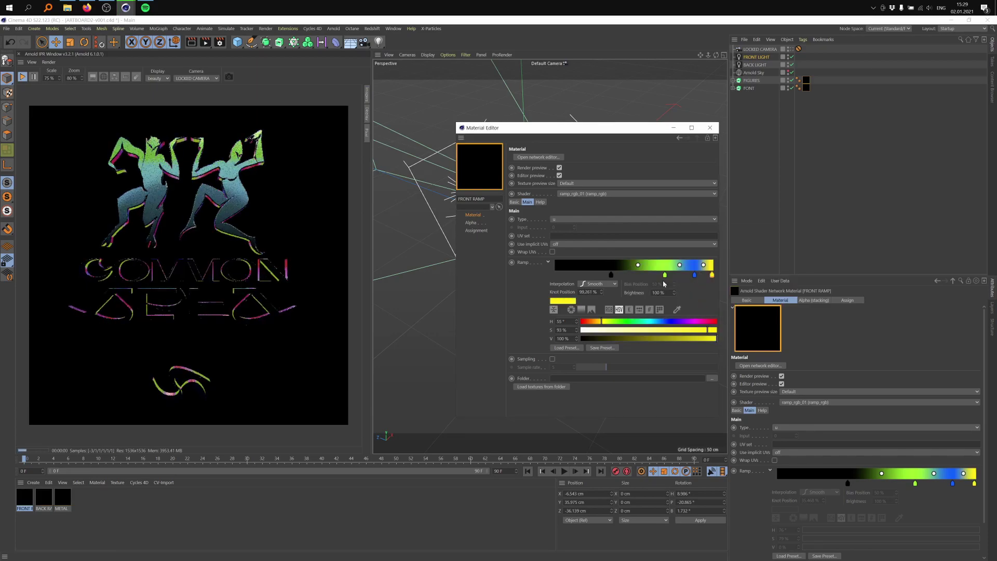
# - Shift the FRONT RAMP's green and blue knots toward the black end, blue to about 84%, and change the yellow end knot's hue
pyautogui.moveTo(663, 275); pyautogui.dragTo(687, 275)
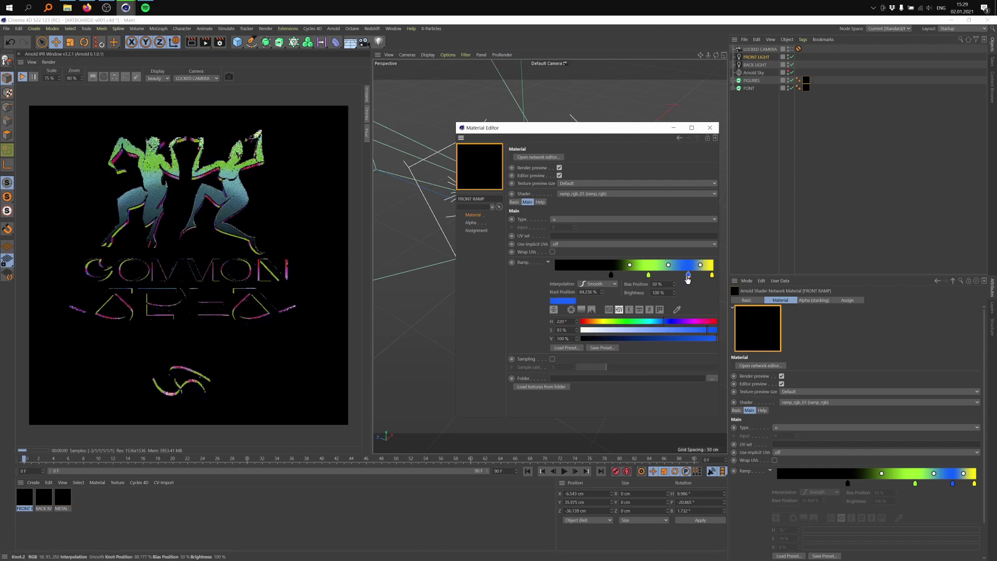
pyautogui.doubleClick(711, 275)
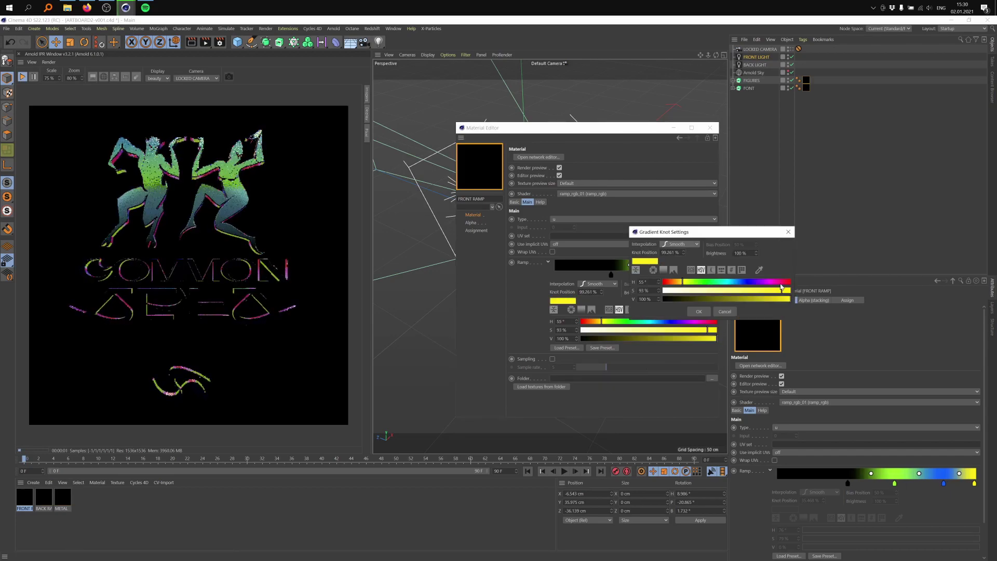
pyautogui.click(771, 282)
pyautogui.moveTo(767, 283); pyautogui.dragTo(628, 277)
pyautogui.click(698, 311)
pyautogui.click(710, 128)
pyautogui.click(756, 58)
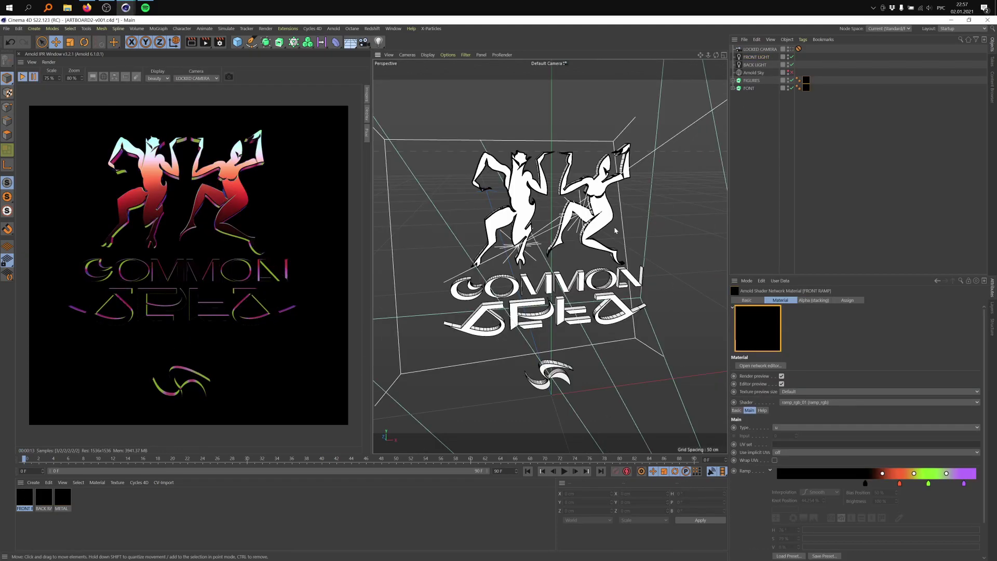
# - Examine the extruded figures and lettering in the viewport from several angles and distances
pyautogui.keyDown('alt'); pyautogui.moveTo(539, 228); pyautogui.dragTo(578, 190); pyautogui.keyUp('alt')
pyautogui.keyDown('alt'); pyautogui.moveTo(508, 209); pyautogui.dragTo(511, 227, button='middle'); pyautogui.keyUp('alt')
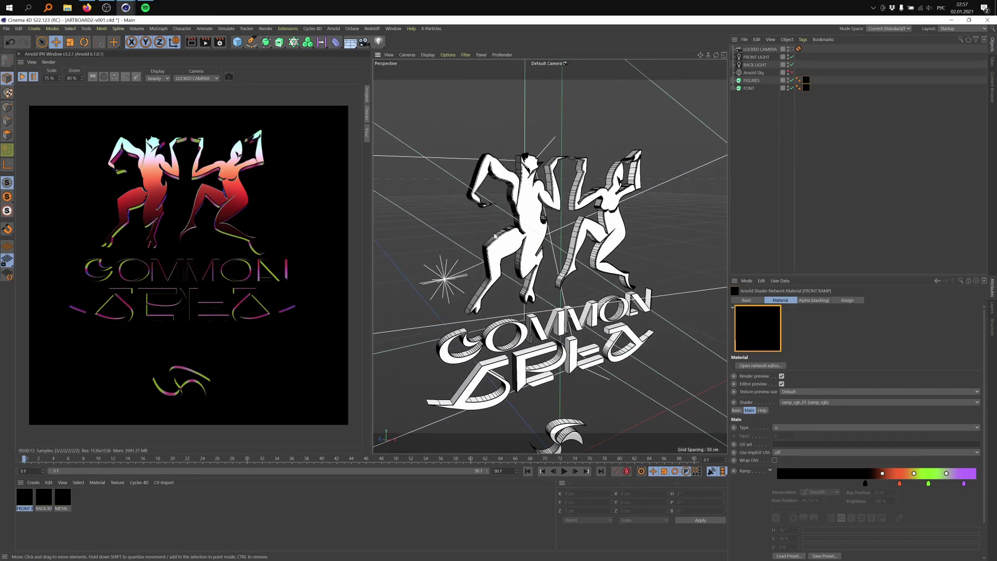
pyautogui.keyDown('alt'); pyautogui.moveTo(511, 227); pyautogui.dragTo(534, 229, button='right'); pyautogui.keyUp('alt')
pyautogui.keyDown('alt'); pyautogui.moveTo(533, 229); pyautogui.dragTo(512, 240); pyautogui.keyUp('alt')
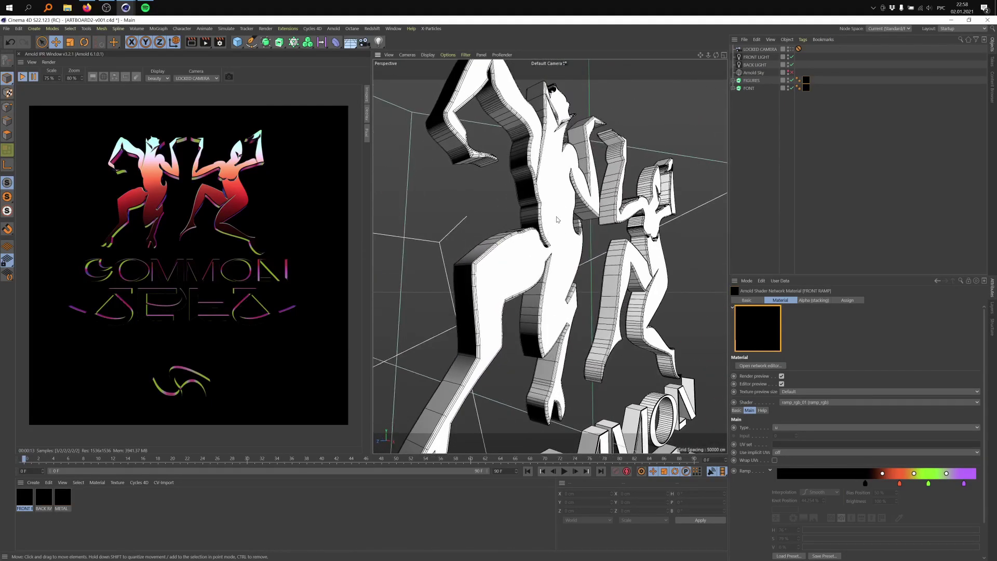
pyautogui.scroll(-4, 556, 219)
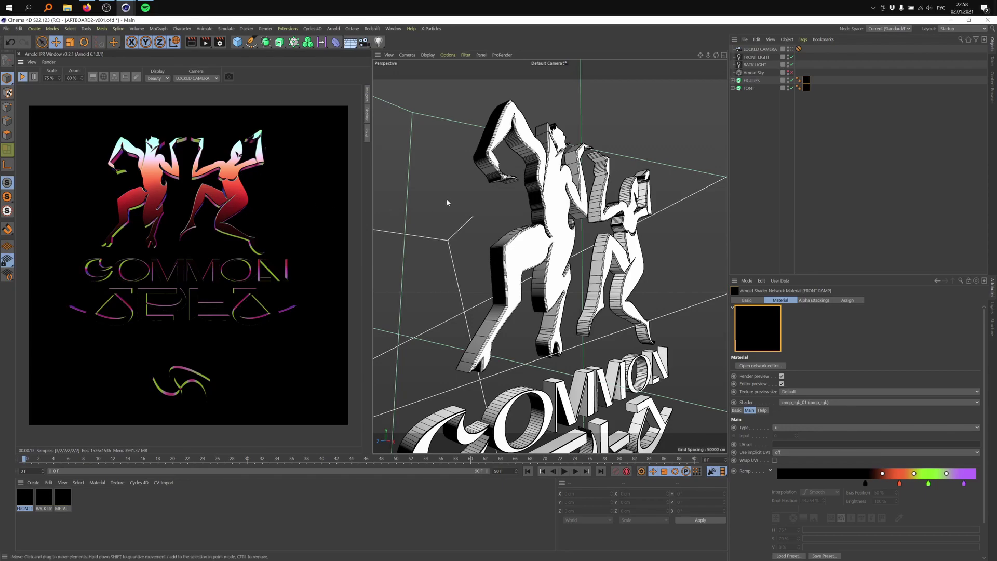
pyautogui.keyDown('alt'); pyautogui.moveTo(569, 231); pyautogui.dragTo(536, 241); pyautogui.keyUp('alt')
pyautogui.scroll(10, 535, 224)
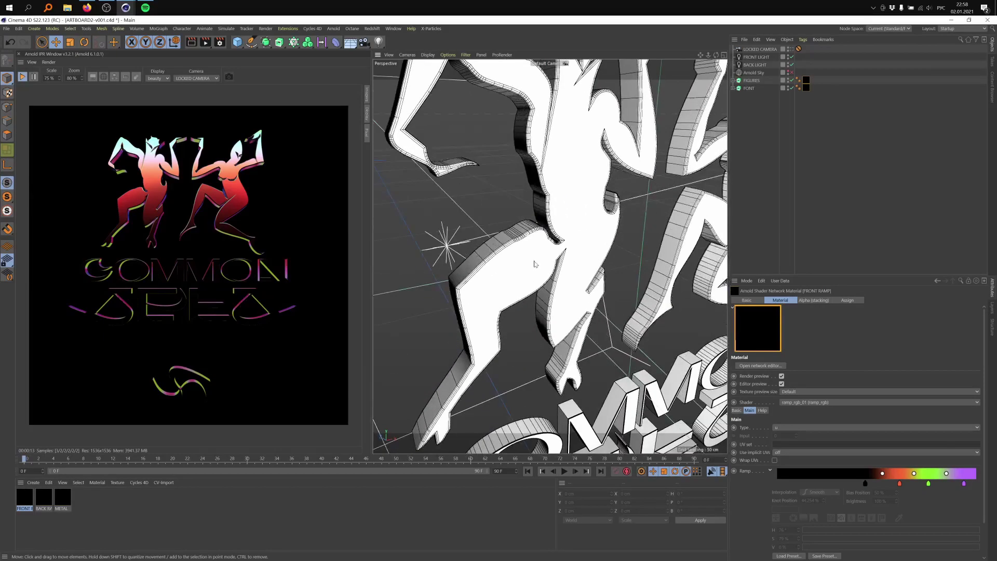
pyautogui.scroll(-10, 553, 211)
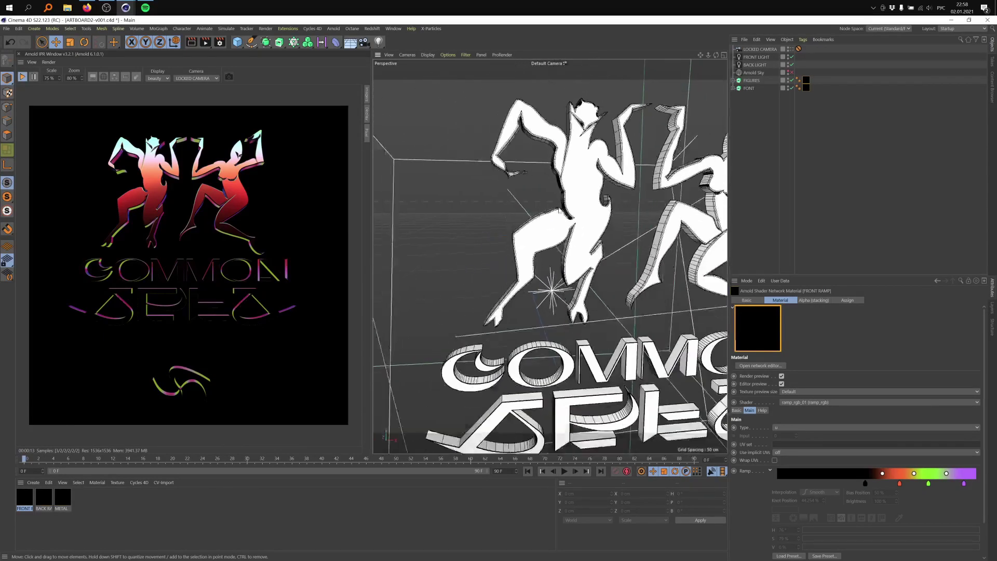
# - Set the FIGURES extrusion's cap bevel to a size of 0.2 cm with 5 segments
pyautogui.scroll(5, 540, 210)
pyautogui.keyDown('alt'); pyautogui.moveTo(531, 207); pyautogui.dragTo(497, 233); pyautogui.keyUp('alt')
pyautogui.scroll(6, 498, 233)
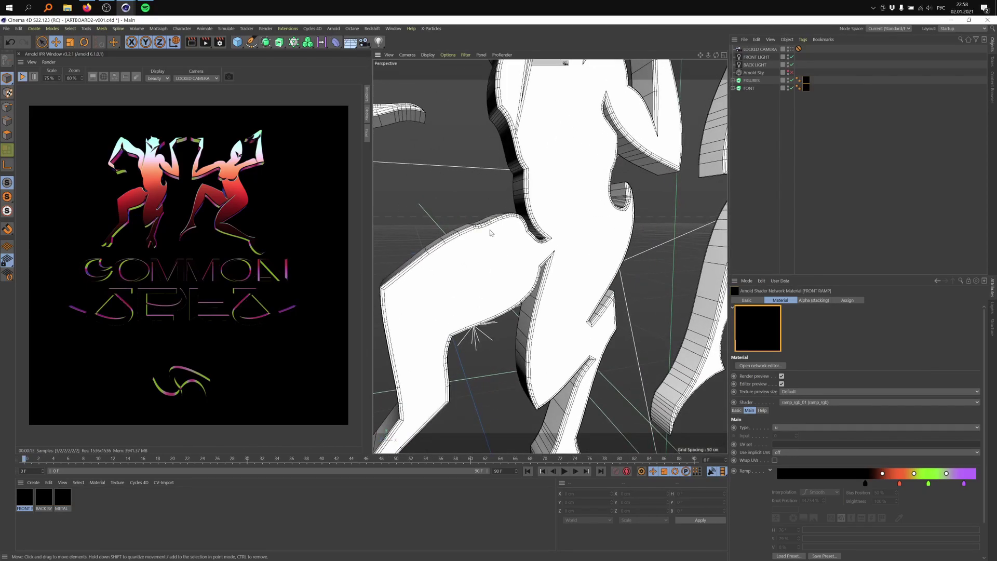
pyautogui.click(500, 238)
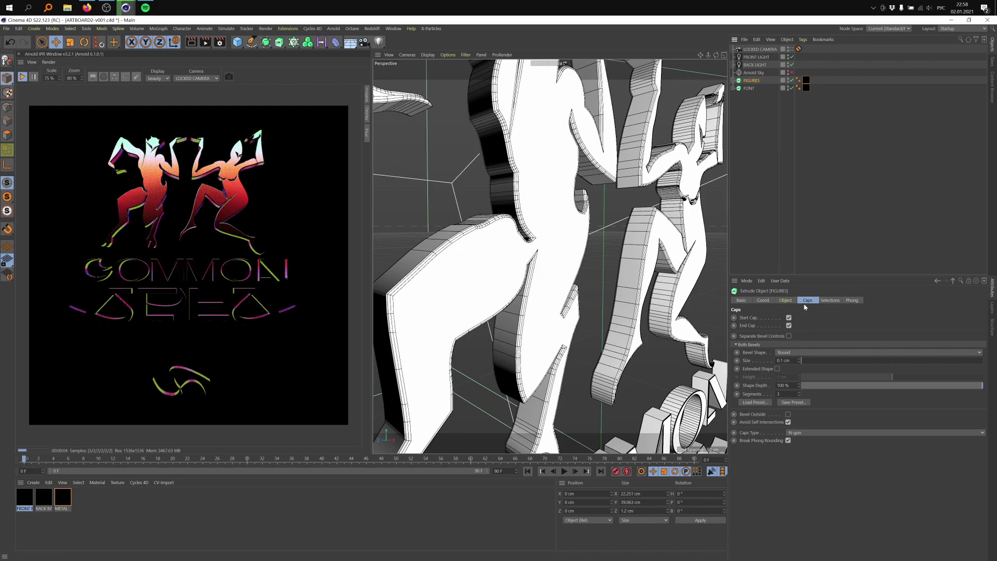
pyautogui.click(789, 360)
pyautogui.write('0')
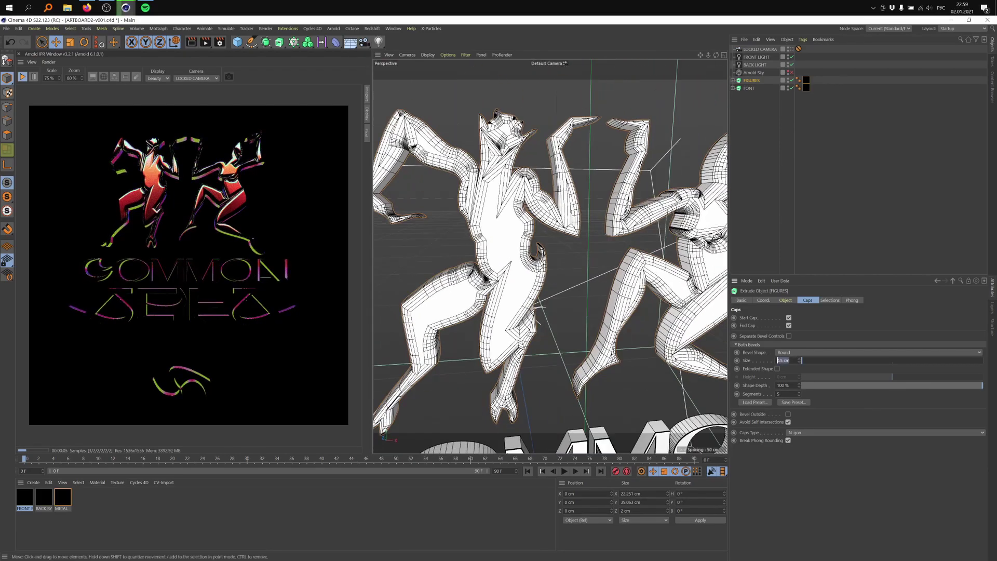
pyautogui.write('0.2')
pyautogui.press('Return')
# - Set the shape depth of the FIGURES extrusion's bevel to -7%
pyautogui.keyDown('alt'); pyautogui.moveTo(545, 291); pyautogui.dragTo(510, 296); pyautogui.keyUp('alt')
pyautogui.moveTo(981, 386); pyautogui.dragTo(840, 385)
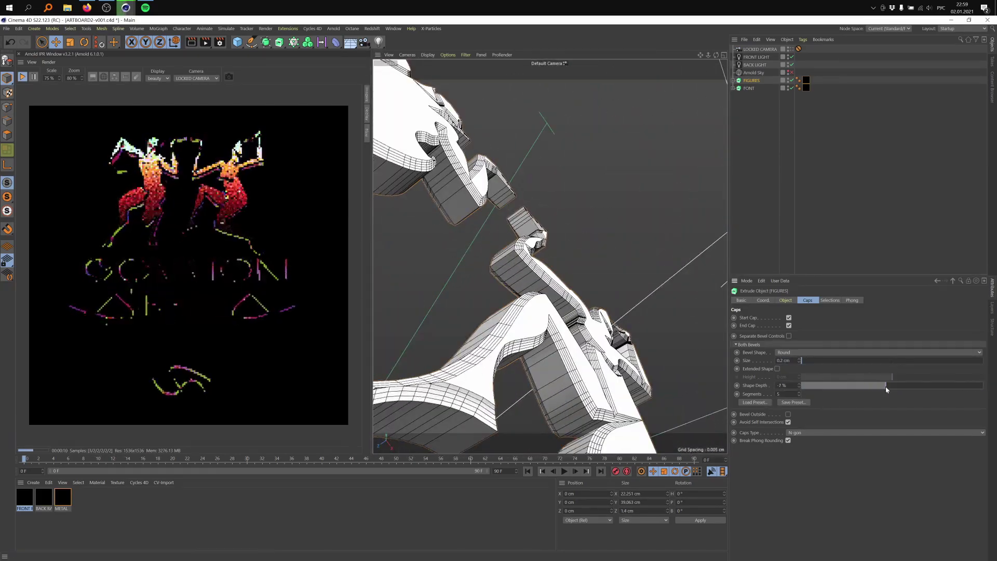
pyautogui.press('h')
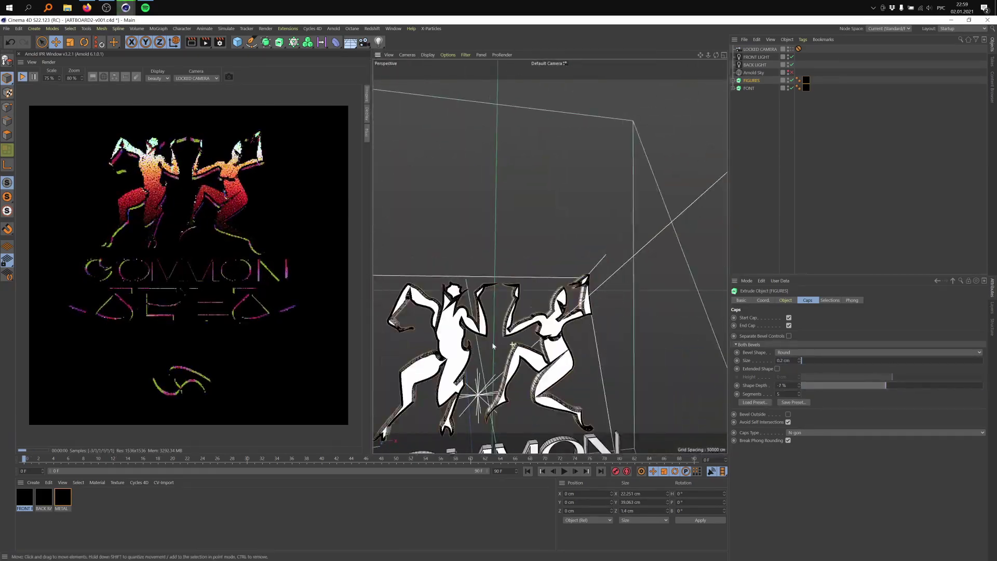
pyautogui.keyDown('alt'); pyautogui.moveTo(550, 271); pyautogui.dragTo(559, 250); pyautogui.keyUp('alt')
pyautogui.keyDown('alt'); pyautogui.moveTo(506, 278); pyautogui.dragTo(497, 227); pyautogui.keyUp('alt')
pyautogui.scroll(-4, 573, 254)
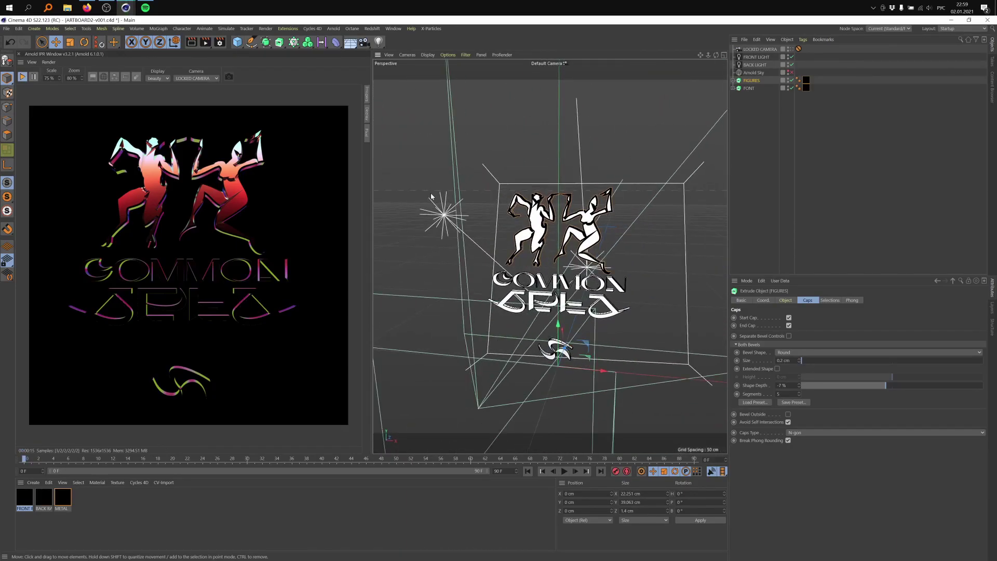
# - Duplicate the FRONT RAMP material and rename the copy LEFT LIGHT
pyautogui.keyDown('alt'); pyautogui.moveTo(570, 305); pyautogui.dragTo(558, 272); pyautogui.keyUp('alt')
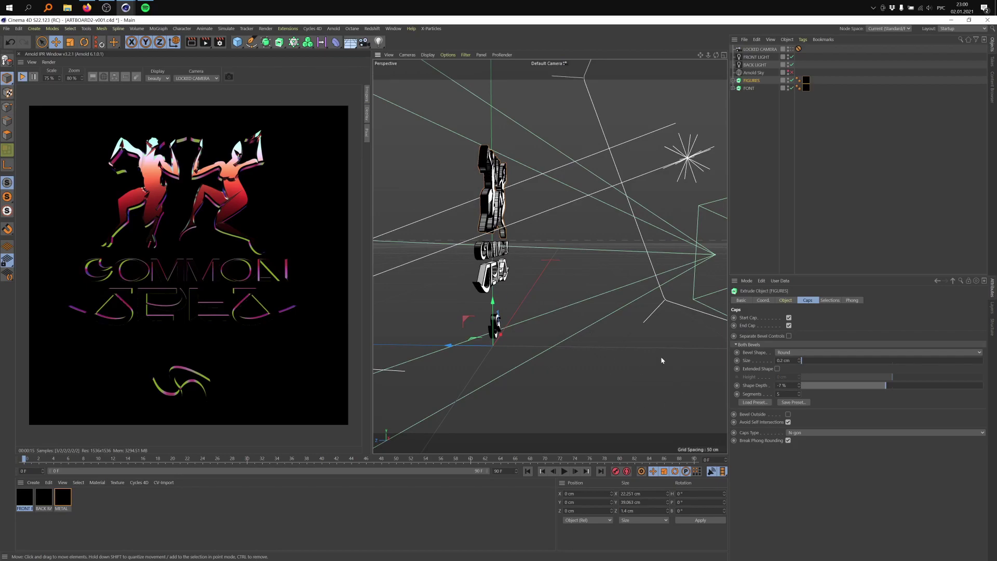
pyautogui.keyDown('alt'); pyautogui.moveTo(534, 260); pyautogui.dragTo(623, 246); pyautogui.keyUp('alt')
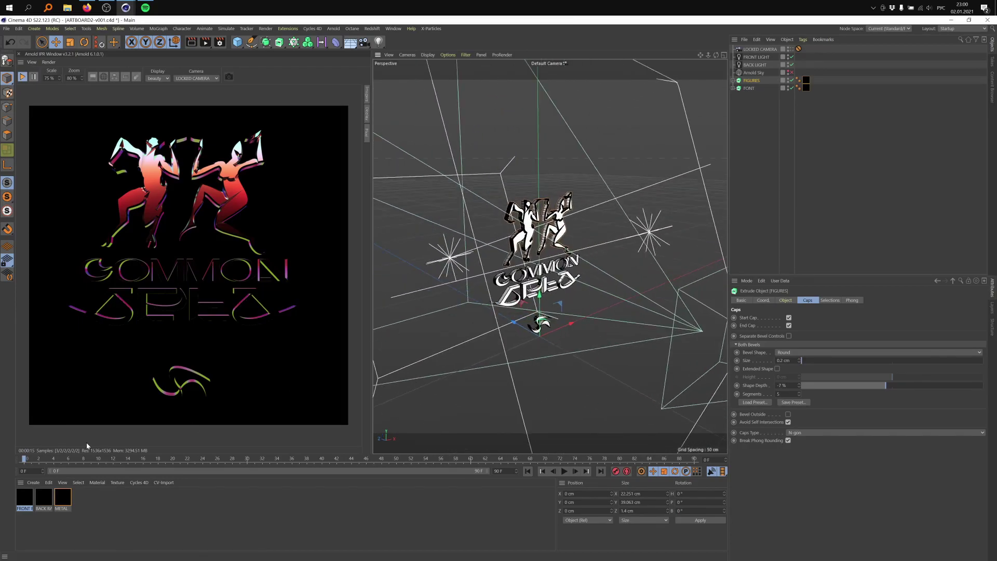
pyautogui.keyDown('ctrl'); pyautogui.moveTo(27, 502); pyautogui.dragTo(20, 502); pyautogui.keyUp('ctrl')
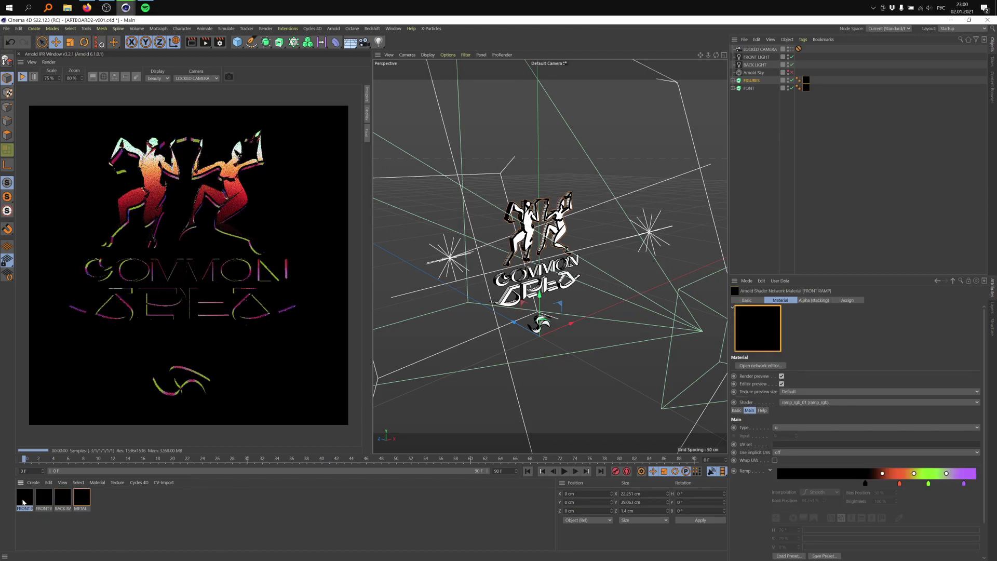
pyautogui.rightClick(23, 502)
pyautogui.click(42, 404)
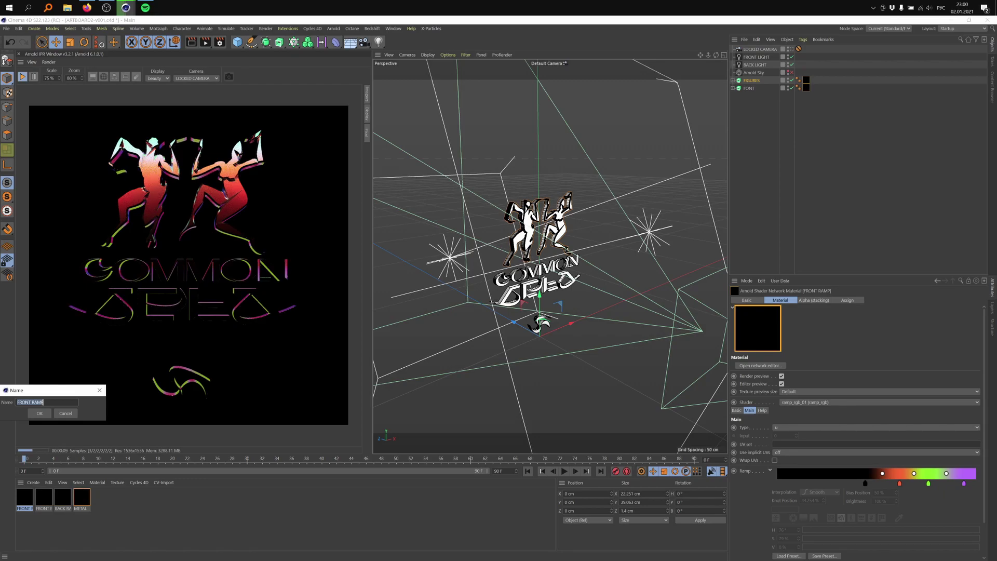
pyautogui.write('LEFT LIGHT')
pyautogui.press('Return')
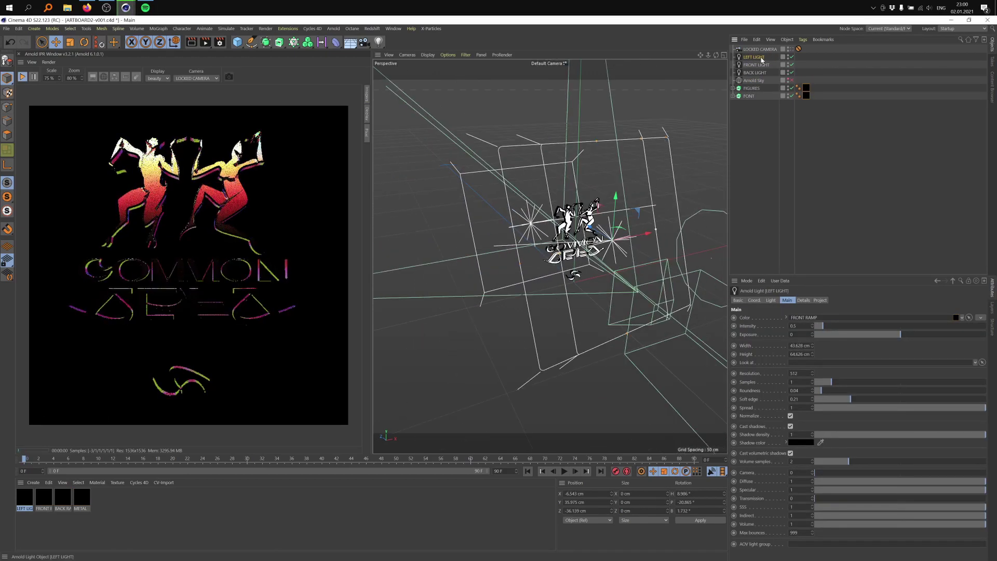
# - Place the LEFT LIGHT beside the logo at about X -29.5 cm, heading -64° and 25 cm wide, colored by the LEFT LIGHT material
pyautogui.keyDown('alt'); pyautogui.moveTo(550, 249); pyautogui.dragTo(519, 223); pyautogui.keyUp('alt')
pyautogui.press('e')
pyautogui.keyDown('alt'); pyautogui.moveTo(395, 234); pyautogui.dragTo(447, 267); pyautogui.keyUp('alt')
pyautogui.keyDown('alt'); pyautogui.moveTo(550, 249); pyautogui.dragTo(519, 244); pyautogui.keyUp('alt')
pyautogui.press('r')
pyautogui.click(791, 65)
pyautogui.click(791, 73)
pyautogui.press('e')
pyautogui.keyDown('alt'); pyautogui.moveTo(644, 223); pyautogui.dragTo(571, 223); pyautogui.keyUp('alt')
pyautogui.click(754, 57)
pyautogui.keyDown('alt'); pyautogui.moveTo(494, 241); pyautogui.dragTo(529, 244); pyautogui.keyUp('alt')
pyautogui.click(792, 65)
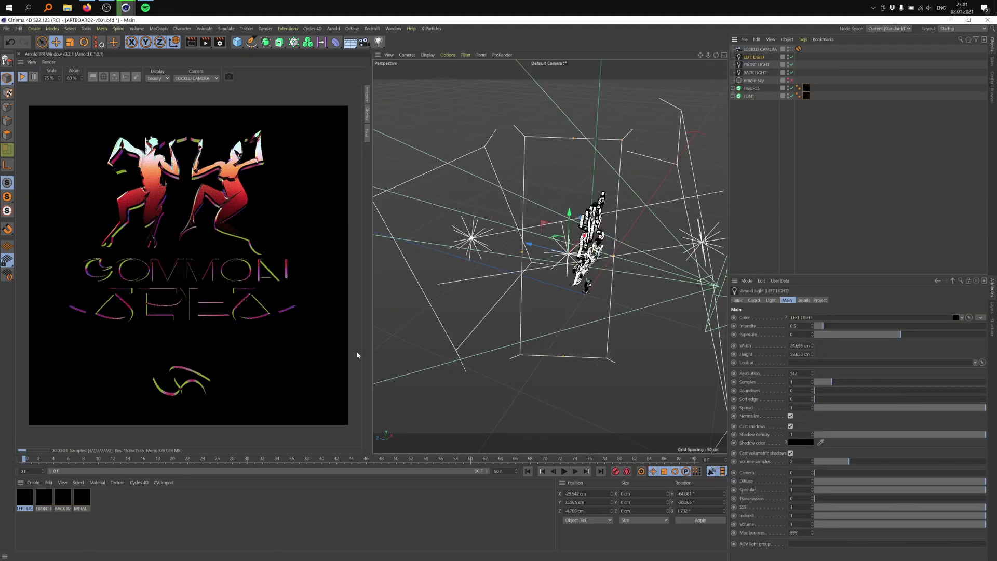
# - Duplicate both the LEFT LIGHT material and the left light object, naming each copy RIGHT LIGHT
pyautogui.click(25, 497)
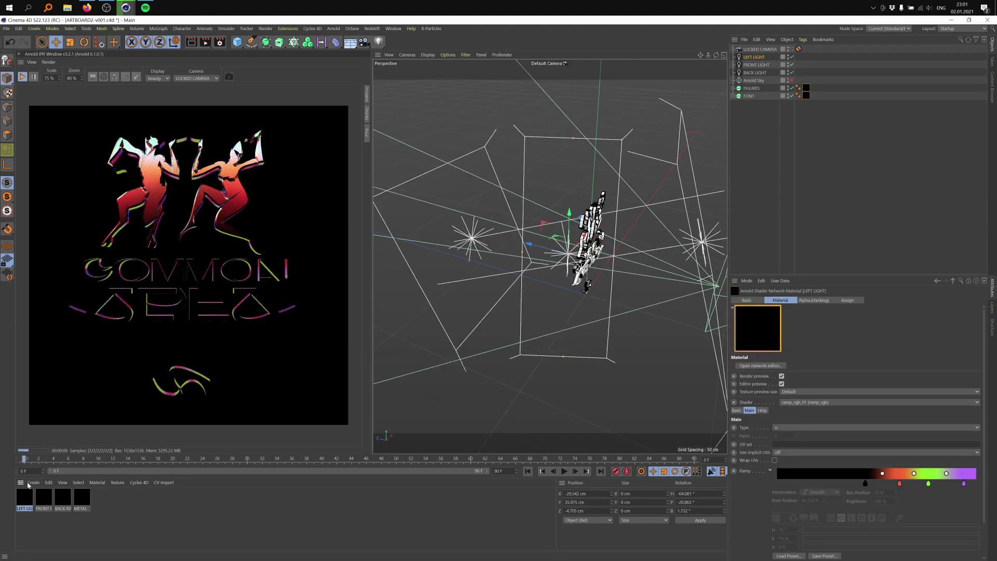
pyautogui.rightClick(24, 497)
pyautogui.click(57, 431)
pyautogui.press('Return')
pyautogui.keyDown('ctrl'); pyautogui.moveTo(754, 57); pyautogui.dragTo(753, 54); pyautogui.keyUp('ctrl')
pyautogui.doubleClick(754, 57)
pyautogui.write('RIGHT LIGHT')
pyautogui.press('Return')
# - Move the RIGHT LIGHT to the logo's opposite side at about X 34 cm, heading 75.5°, and assign the RIGHT LIGHT material as its color
pyautogui.keyDown('alt'); pyautogui.moveTo(597, 270); pyautogui.dragTo(514, 292); pyautogui.keyUp('alt')
pyautogui.moveTo(481, 231); pyautogui.dragTo(603, 254)
pyautogui.keyDown('alt'); pyautogui.moveTo(519, 270); pyautogui.dragTo(612, 260); pyautogui.keyUp('alt')
pyautogui.click(755, 57)
pyautogui.moveTo(29, 499); pyautogui.dragTo(852, 318)
pyautogui.moveTo(792, 73); pyautogui.dragTo(791, 65)
pyautogui.keyDown('alt'); pyautogui.moveTo(520, 260); pyautogui.dragTo(613, 244); pyautogui.keyUp('alt')
pyautogui.press('e')
pyautogui.moveTo(561, 225); pyautogui.dragTo(613, 225)
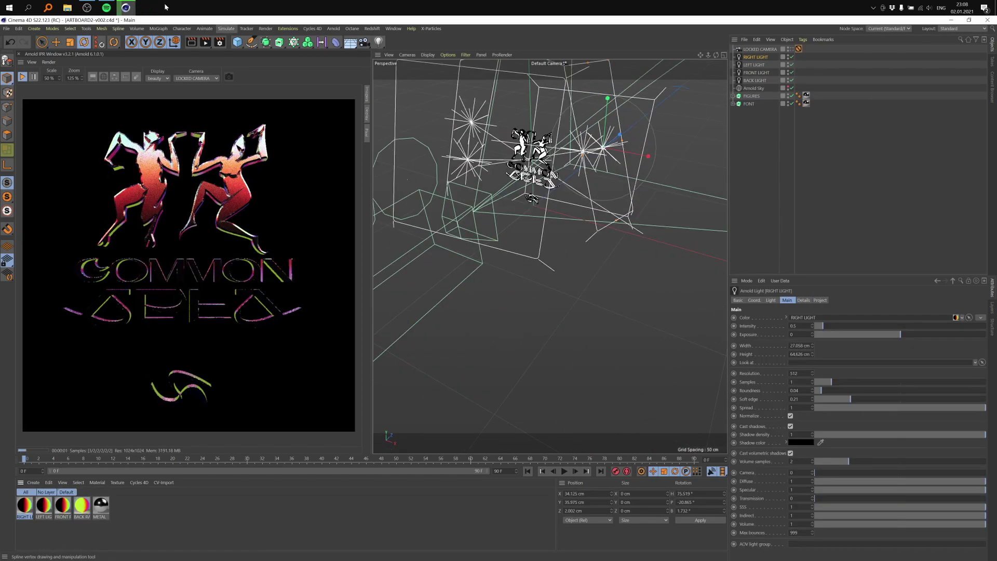
# - Examine how the lights are arranged around the logo from several angles and distances
pyautogui.keyDown('alt'); pyautogui.moveTo(664, 129); pyautogui.dragTo(571, 270); pyautogui.keyUp('alt')
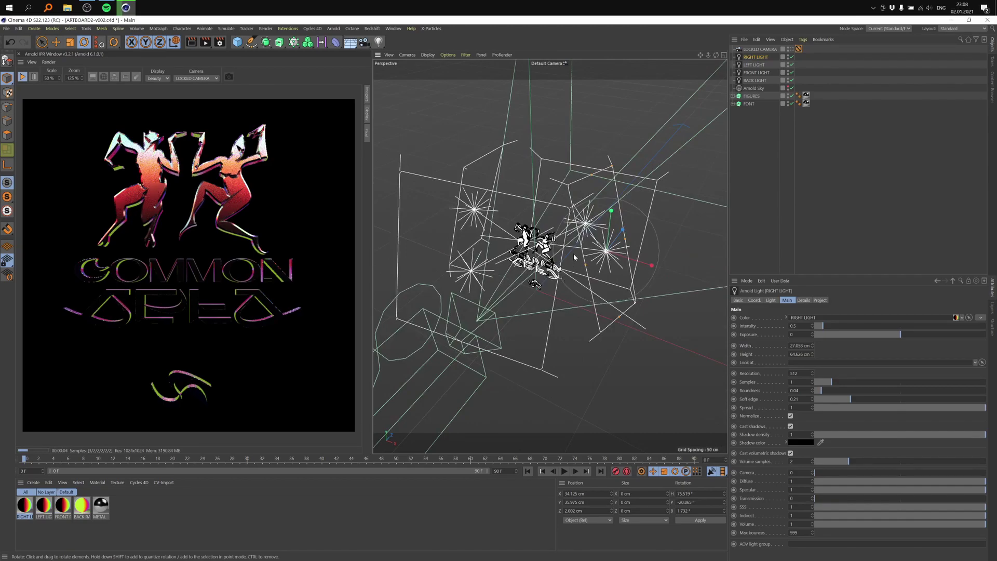
pyautogui.keyDown('alt'); pyautogui.moveTo(542, 253); pyautogui.dragTo(625, 247); pyautogui.keyUp('alt')
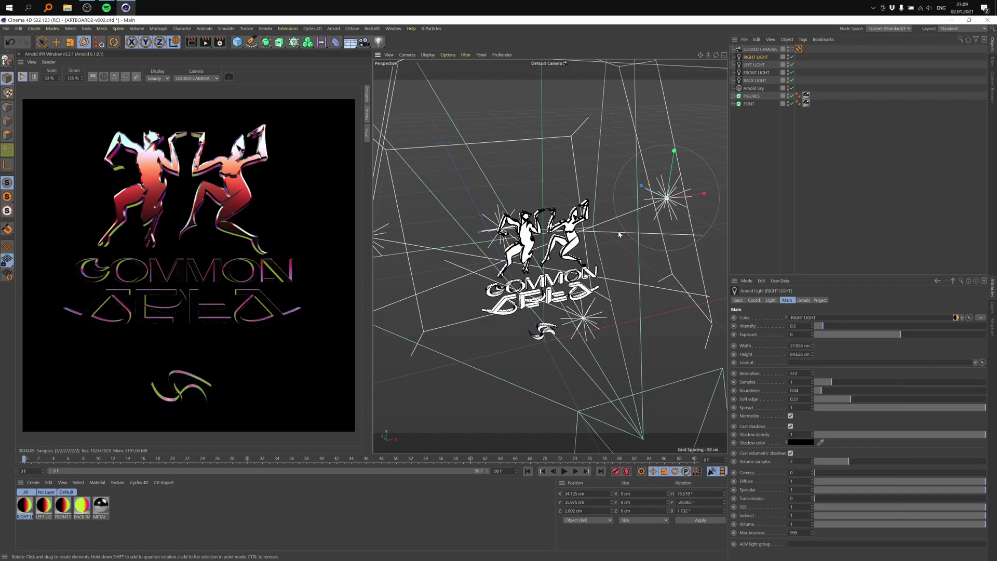
pyautogui.keyDown('alt'); pyautogui.moveTo(556, 244); pyautogui.dragTo(495, 215); pyautogui.keyUp('alt')
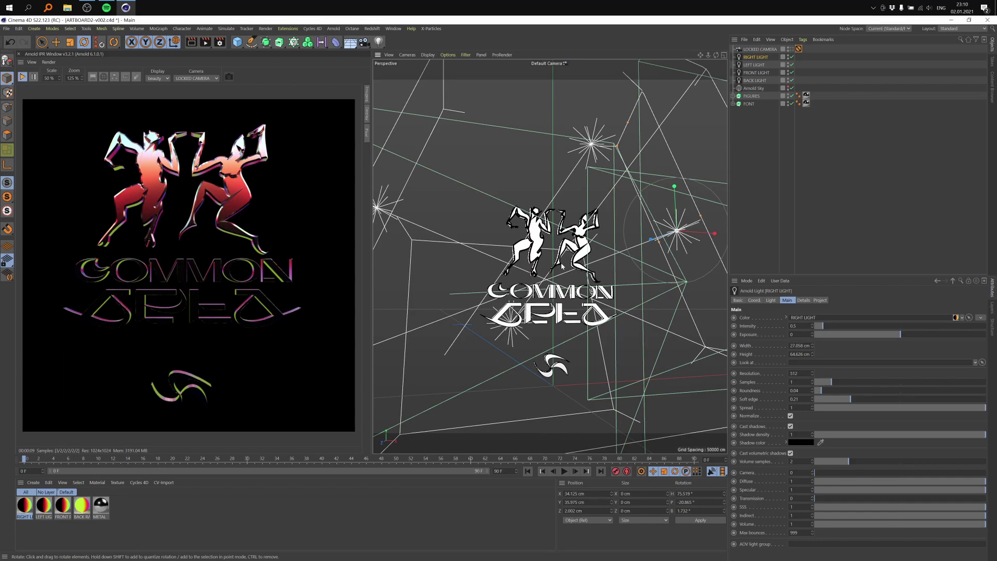
pyautogui.keyDown('alt'); pyautogui.moveTo(516, 261); pyautogui.dragTo(512, 205); pyautogui.keyUp('alt')
pyautogui.scroll(2, 547, 232)
pyautogui.scroll(2, 516, 218)
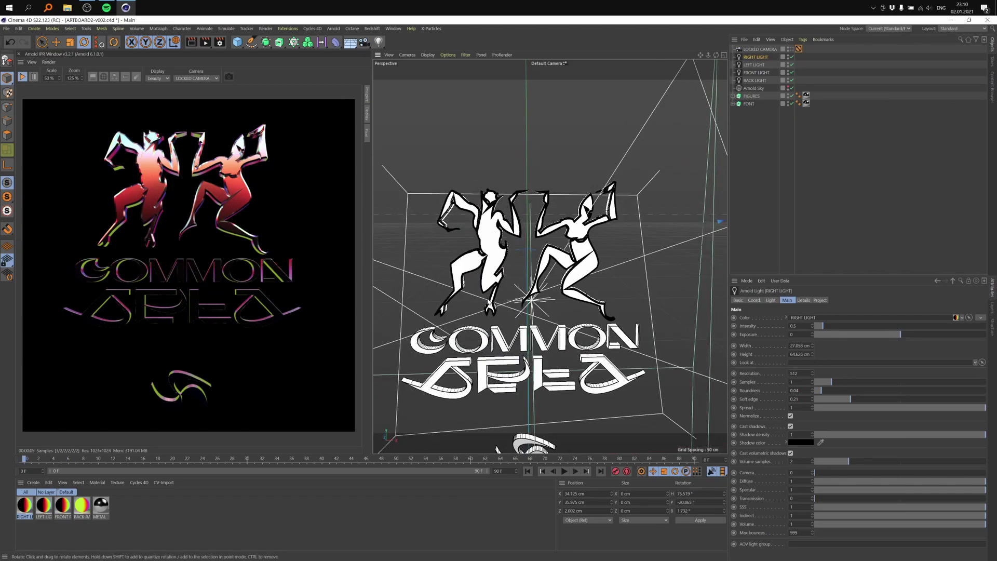
pyautogui.scroll(-4, 469, 311)
pyautogui.keyDown('alt'); pyautogui.moveTo(519, 280); pyautogui.dragTo(482, 244); pyautogui.keyUp('alt')
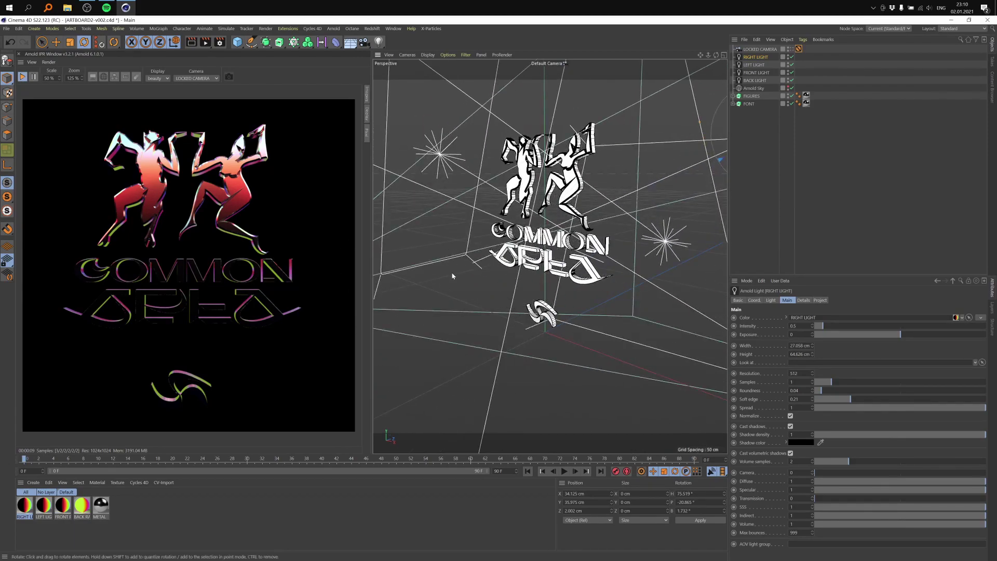
pyautogui.keyDown('alt'); pyautogui.moveTo(499, 287); pyautogui.dragTo(579, 281); pyautogui.keyUp('alt')
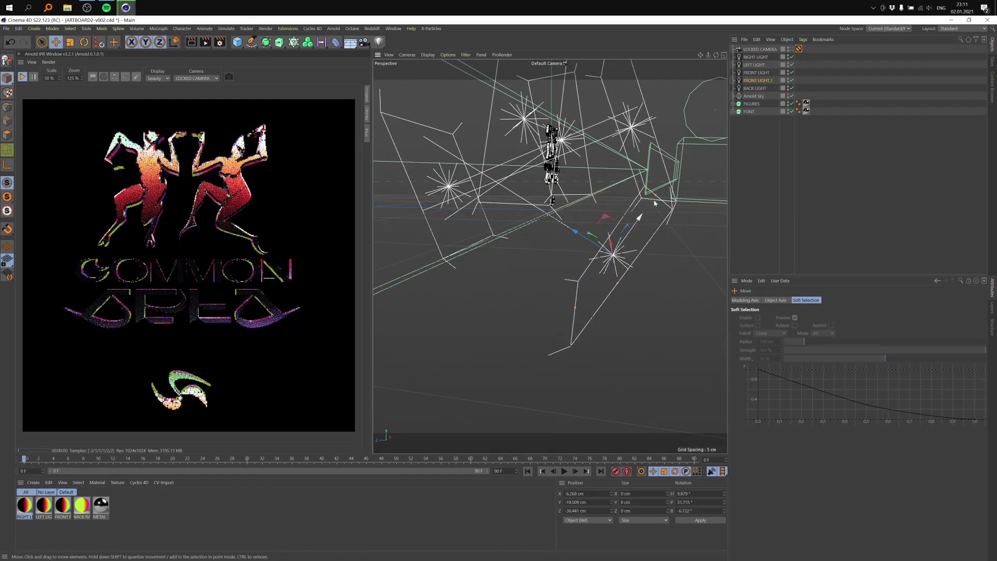
# - Move the duplicated front light to a low position before the lettering, at about Y 2.6 cm and Z -27.5 cm
pyautogui.moveTo(655, 208); pyautogui.dragTo(632, 241)
pyautogui.moveTo(526, 229); pyautogui.dragTo(561, 231)
pyautogui.keyDown('alt'); pyautogui.moveTo(632, 236); pyautogui.dragTo(575, 176); pyautogui.keyUp('alt')
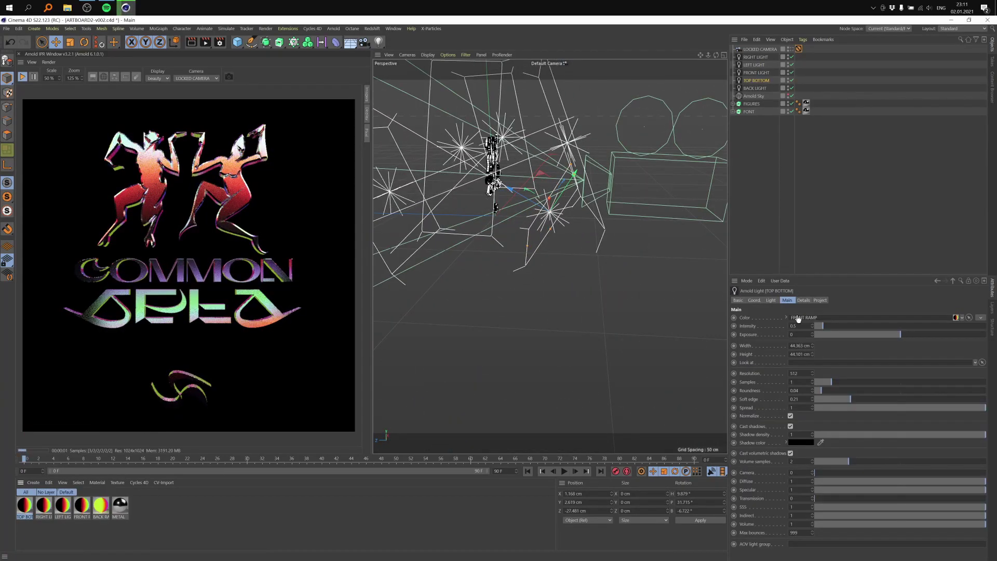
# - Rearrange the TOP BOTTOM material's ramp with a violet knot at the end and a black knot at about 79%
pyautogui.doubleClick(24, 505)
pyautogui.moveTo(659, 245); pyautogui.dragTo(660, 270)
pyautogui.moveTo(681, 245); pyautogui.dragTo(719, 246)
pyautogui.doubleClick(631, 245)
pyautogui.moveTo(721, 309); pyautogui.dragTo(588, 309)
pyautogui.moveTo(631, 245); pyautogui.dragTo(686, 247)
# - Color the TOP BOTTOM ramp's middle knot blue with a hue of 211° and place a black knot at about 34%
pyautogui.doubleClick(648, 245)
pyautogui.moveTo(599, 268); pyautogui.dragTo(727, 269)
pyautogui.click(675, 251)
pyautogui.click(640, 281)
pyautogui.doubleClick(588, 245)
pyautogui.moveTo(665, 269); pyautogui.dragTo(536, 269)
pyautogui.click(577, 281)
pyautogui.moveTo(587, 247); pyautogui.dragTo(615, 247)
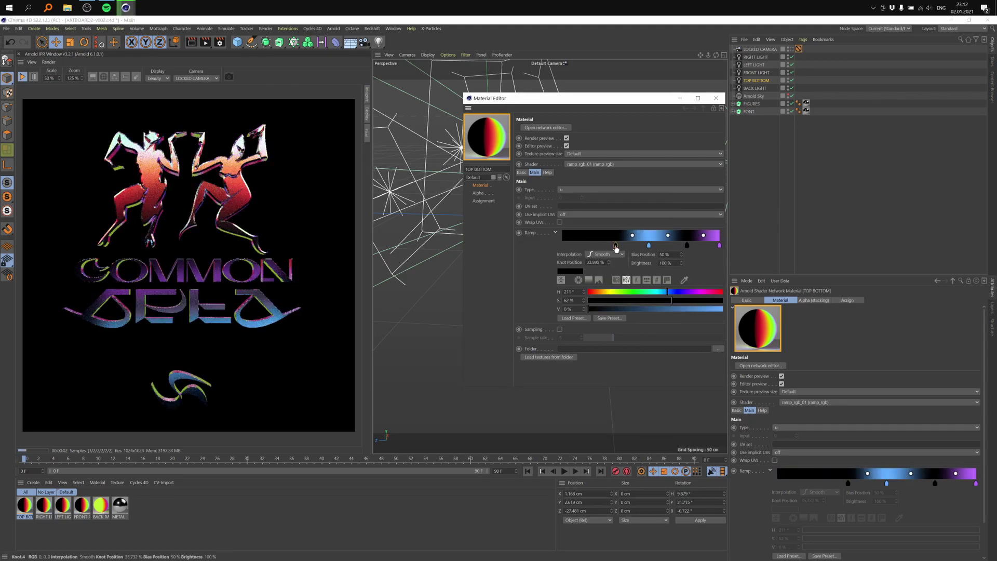
# - Recolor the TOP BOTTOM ramp's middle knot red with a hue of 10° and a saturation of 77%
pyautogui.doubleClick(648, 245)
pyautogui.click(622, 251)
pyautogui.click(640, 281)
pyautogui.doubleClick(649, 245)
pyautogui.click(600, 252)
pyautogui.click(640, 281)
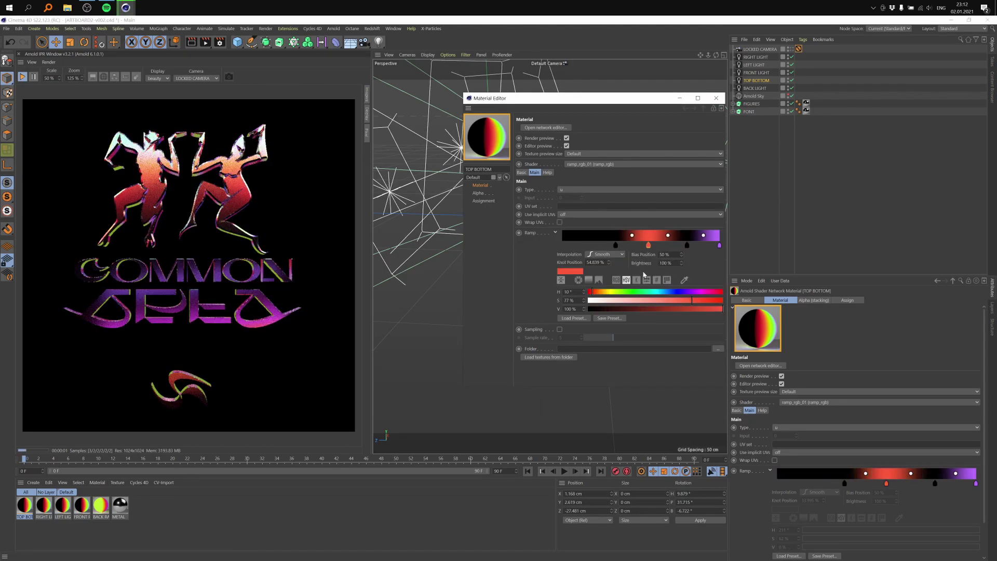
pyautogui.click(716, 98)
# - Adjust the METAL material's specular roughness to 0.09, using the Arnold Sky to judge the reflections
pyautogui.click(792, 96)
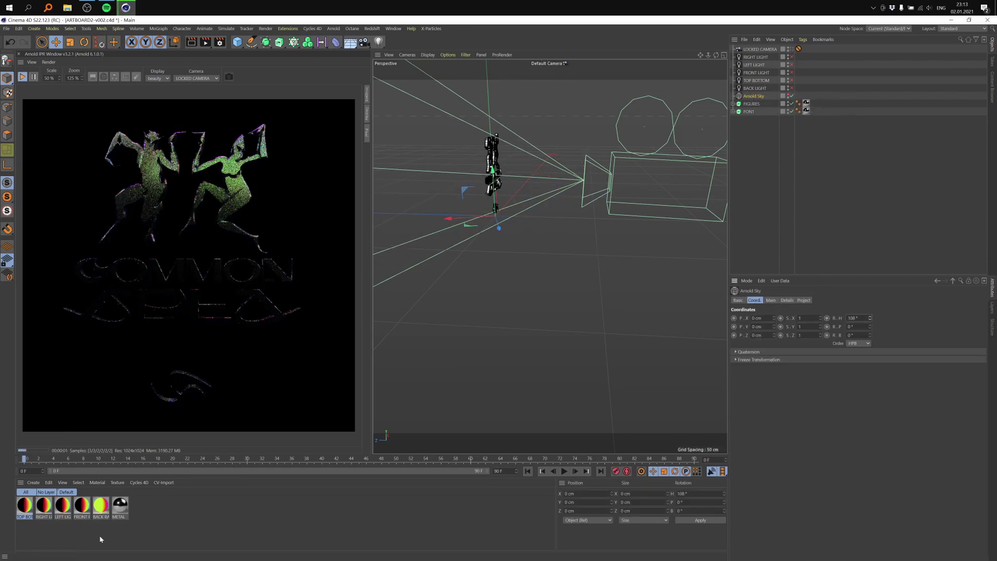
pyautogui.doubleClick(119, 505)
pyautogui.moveTo(543, 288)
pyautogui.mouseDown()
pyautogui.moveTo(532, 291)
pyautogui.moveTo(571, 290)
pyautogui.moveTo(530, 289)
pyautogui.mouseUp()
pyautogui.moveTo(531, 277); pyautogui.dragTo(539, 276)
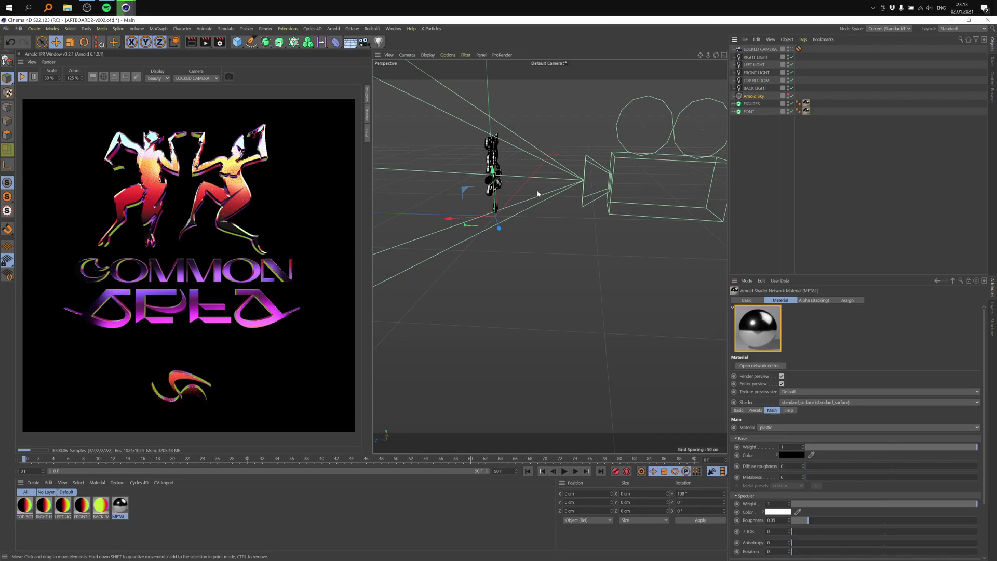
# - Add a Volume Builder and make the FONT extrusion its child
pyautogui.keyDown('alt'); pyautogui.moveTo(486, 166); pyautogui.dragTo(512, 165, button='right'); pyautogui.keyUp('alt')
pyautogui.keyDown('alt'); pyautogui.moveTo(511, 165); pyautogui.dragTo(514, 164); pyautogui.keyUp('alt')
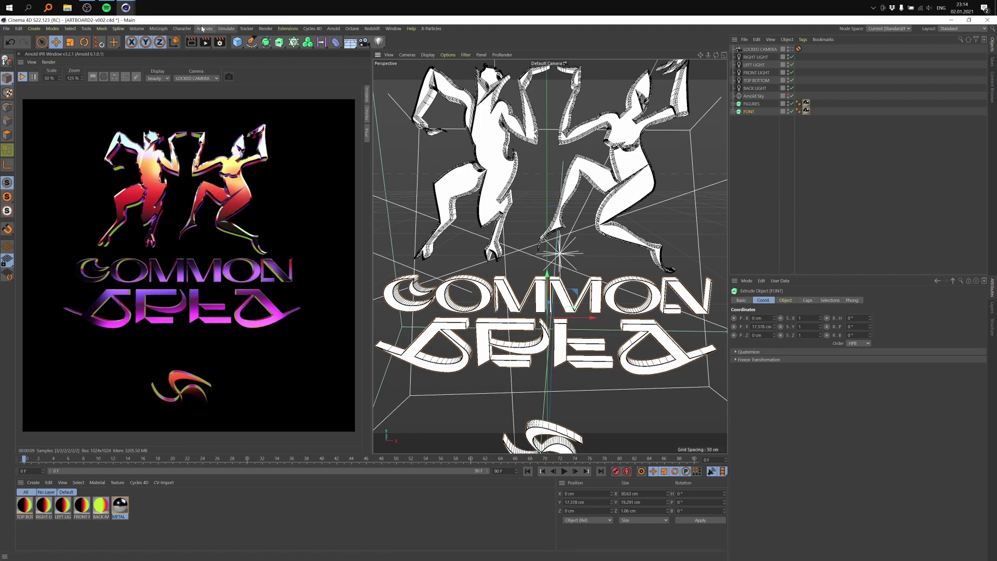
pyautogui.click(142, 31)
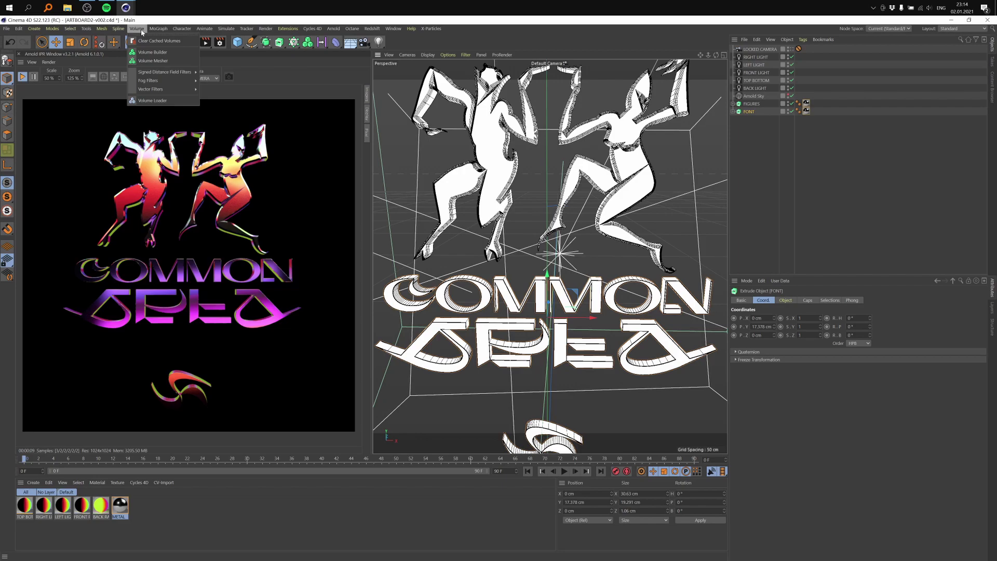
pyautogui.click(175, 53)
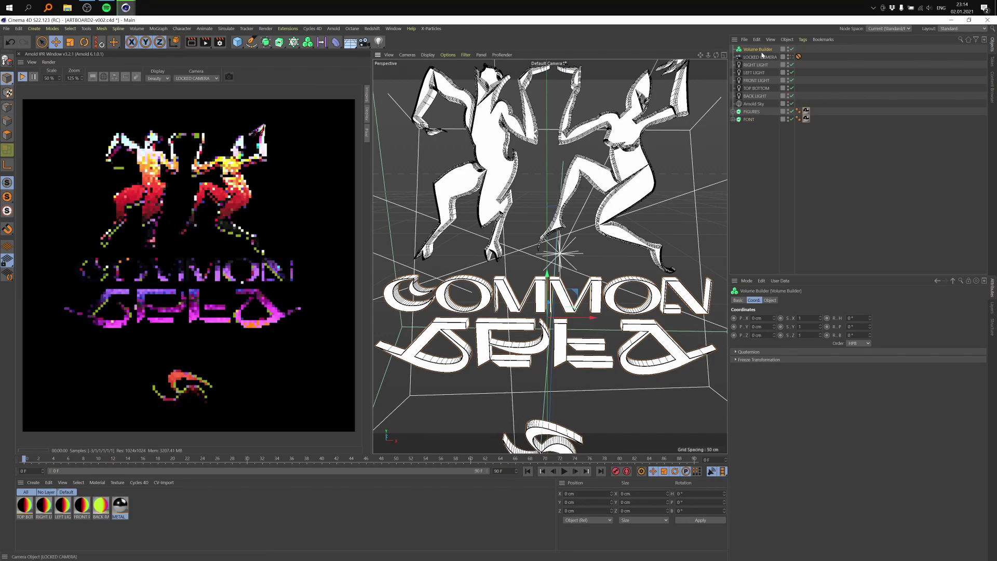
pyautogui.moveTo(751, 116); pyautogui.dragTo(769, 117)
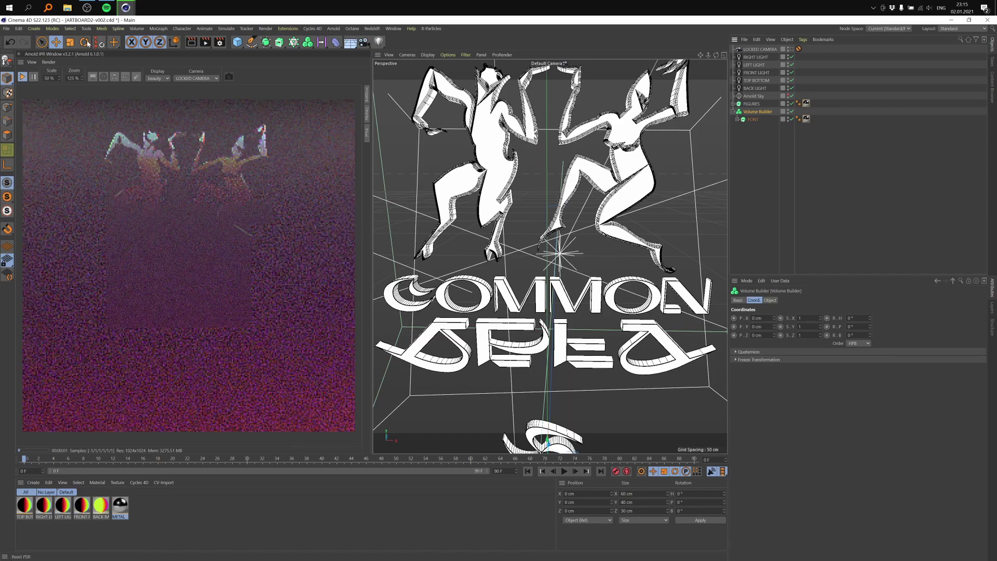
# - Add a Volume Mesher and place the Volume Builder inside it
pyautogui.click(102, 30)
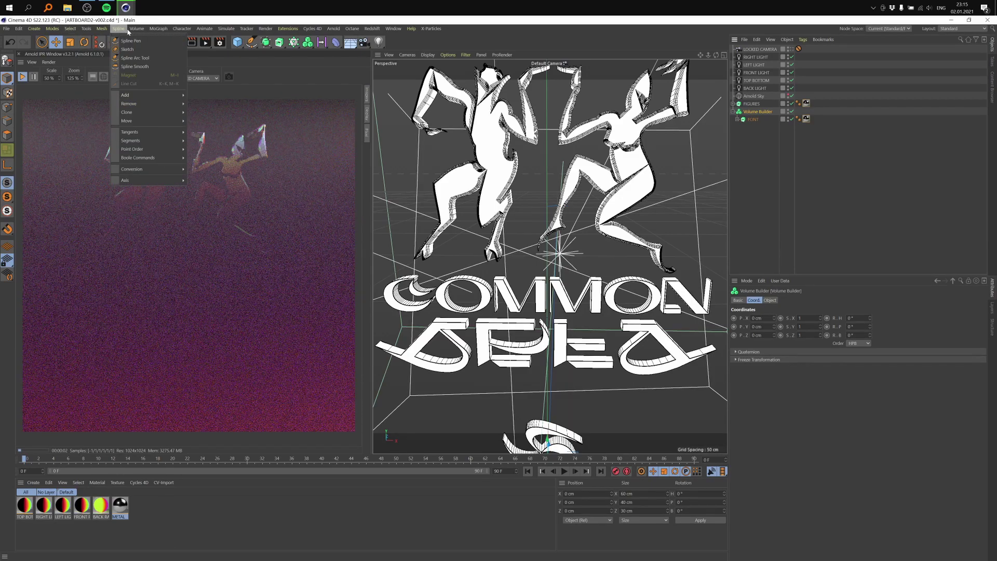
pyautogui.moveTo(136, 29)
pyautogui.click(181, 61)
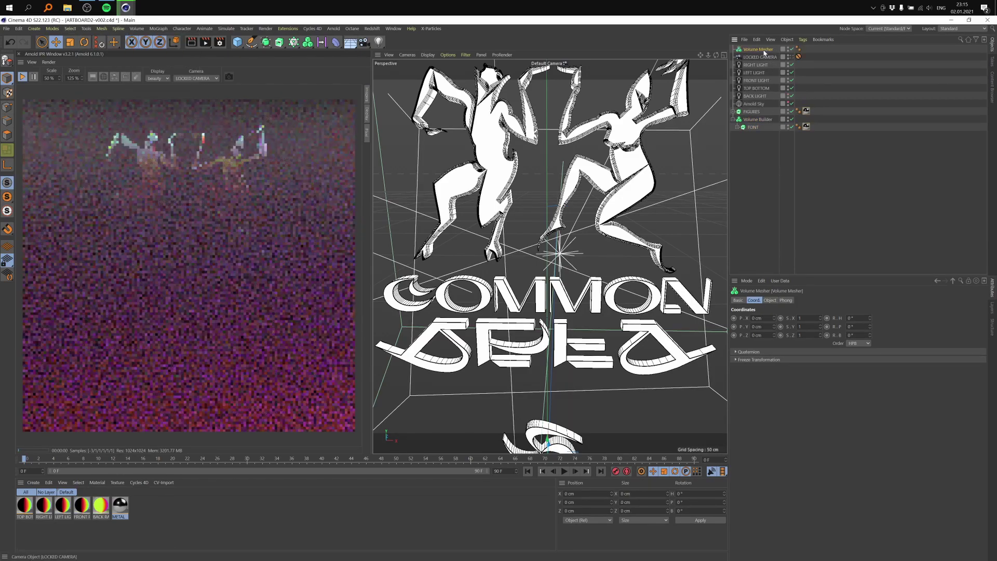
pyautogui.moveTo(750, 116)
pyautogui.mouseDown()
pyautogui.moveTo(768, 119)
pyautogui.moveTo(764, 112)
pyautogui.mouseUp()
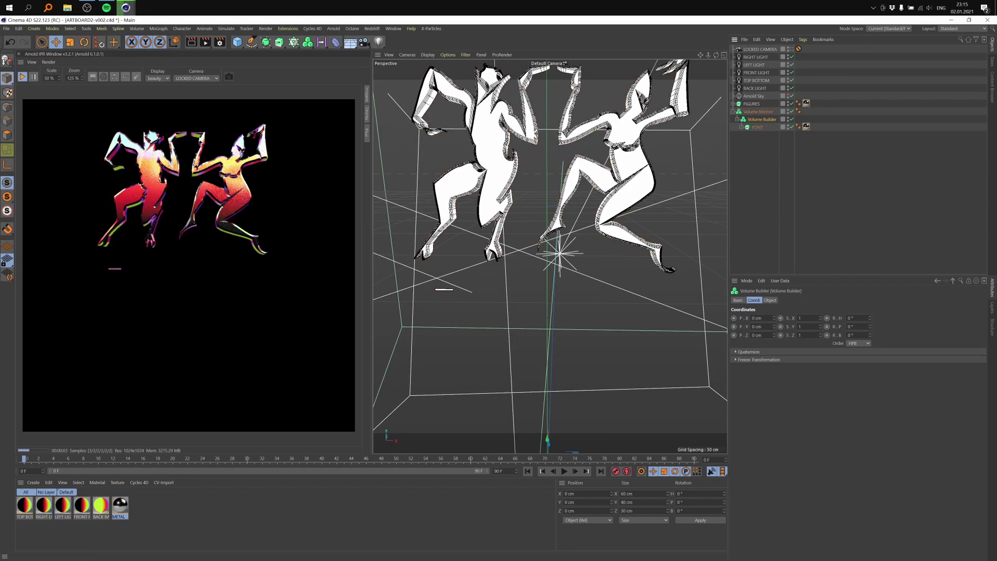
# - Reduce the Volume Builder's voxel size through 3, 1 and 0.2 cm down to 0.05 cm
pyautogui.click(770, 300)
pyautogui.doubleClick(774, 327)
pyautogui.write('3')
pyautogui.press('Return')
pyautogui.click(773, 325)
pyautogui.write('1')
pyautogui.press('Return')
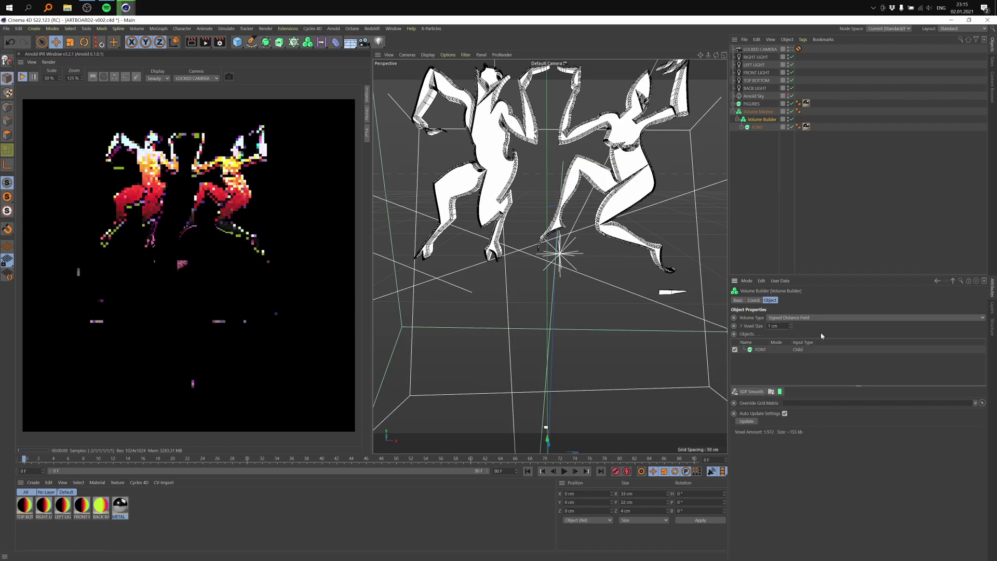
pyautogui.click(774, 325)
pyautogui.write('0.2')
pyautogui.press('Return')
pyautogui.click(774, 325)
pyautogui.write('0.05')
pyautogui.press('Return')
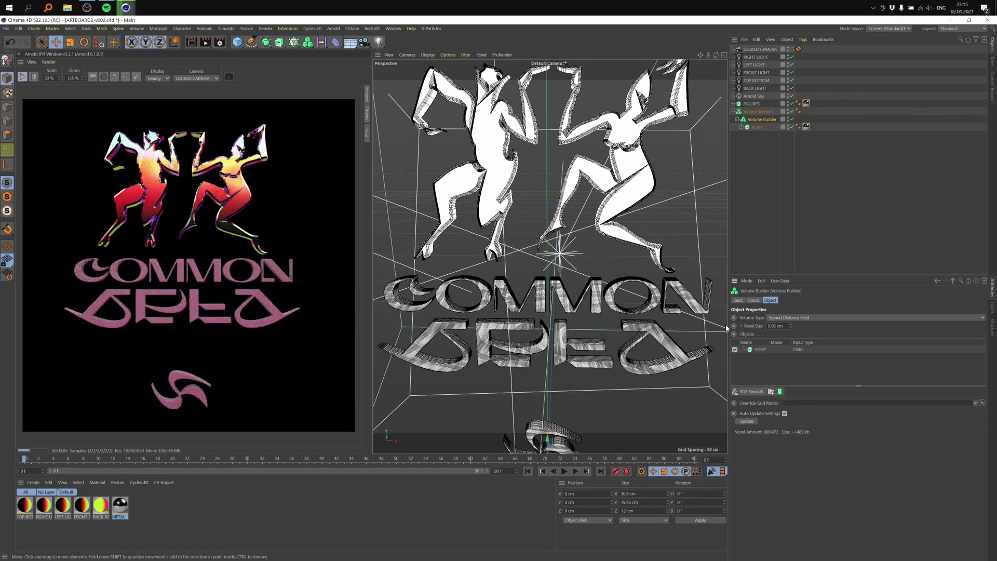
# - Examine the volume-meshed lettering and symbol up close and from several angles
pyautogui.scroll(8, 564, 325)
pyautogui.scroll(-4, 551, 311)
pyautogui.keyDown('alt'); pyautogui.moveTo(565, 325); pyautogui.dragTo(529, 252); pyautogui.keyUp('alt')
pyautogui.scroll(-4, 588, 294)
pyautogui.scroll(5, 535, 264)
pyautogui.scroll(4, 544, 242)
pyautogui.scroll(-4, 592, 274)
pyautogui.scroll(5, 597, 239)
pyautogui.scroll(4, 564, 230)
pyautogui.scroll(-6, 589, 208)
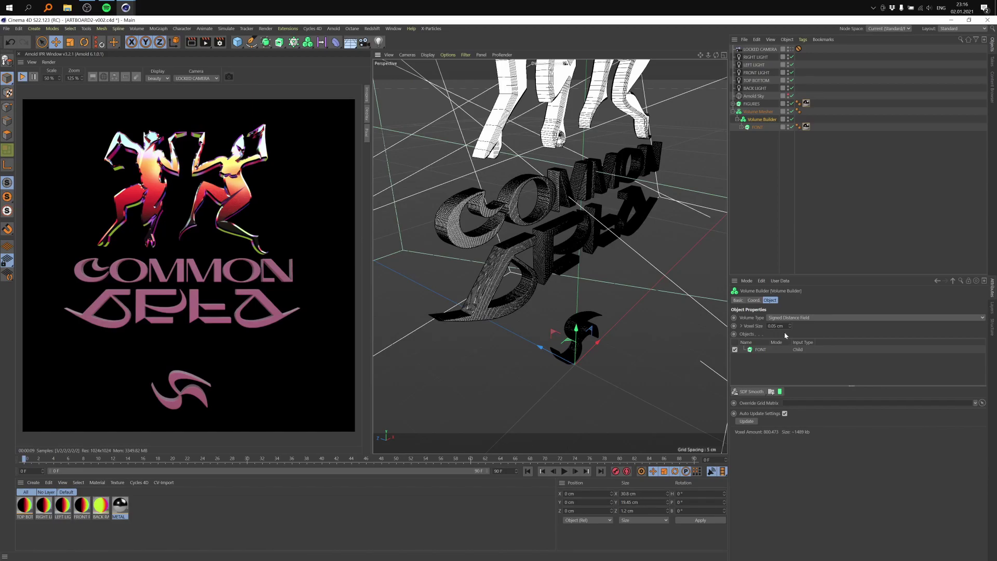
# - Add an SDF Smooth filter to the lettering's Volume Builder and lower its strength to 17%
pyautogui.scroll(5, 521, 248)
pyautogui.keyDown('alt'); pyautogui.moveTo(536, 250); pyautogui.dragTo(539, 226); pyautogui.keyUp('alt')
pyautogui.scroll(-5, 516, 220)
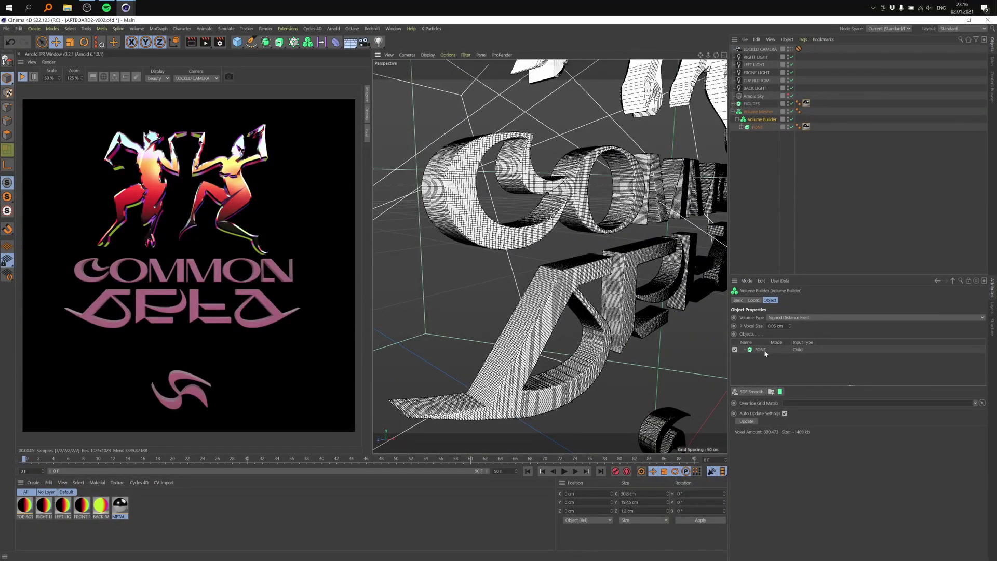
pyautogui.click(756, 396)
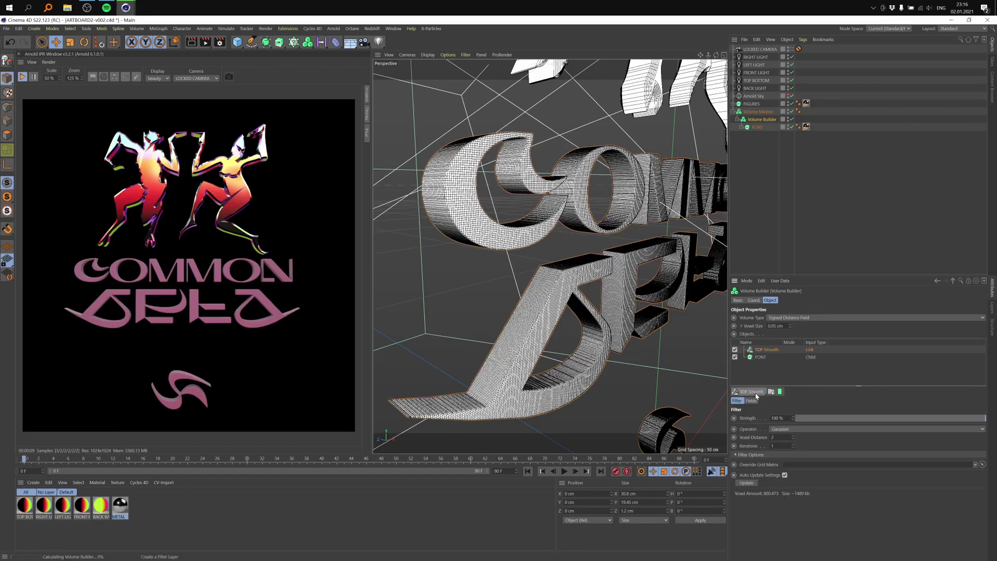
pyautogui.keyDown('alt'); pyautogui.moveTo(585, 323); pyautogui.dragTo(519, 313); pyautogui.keyUp('alt')
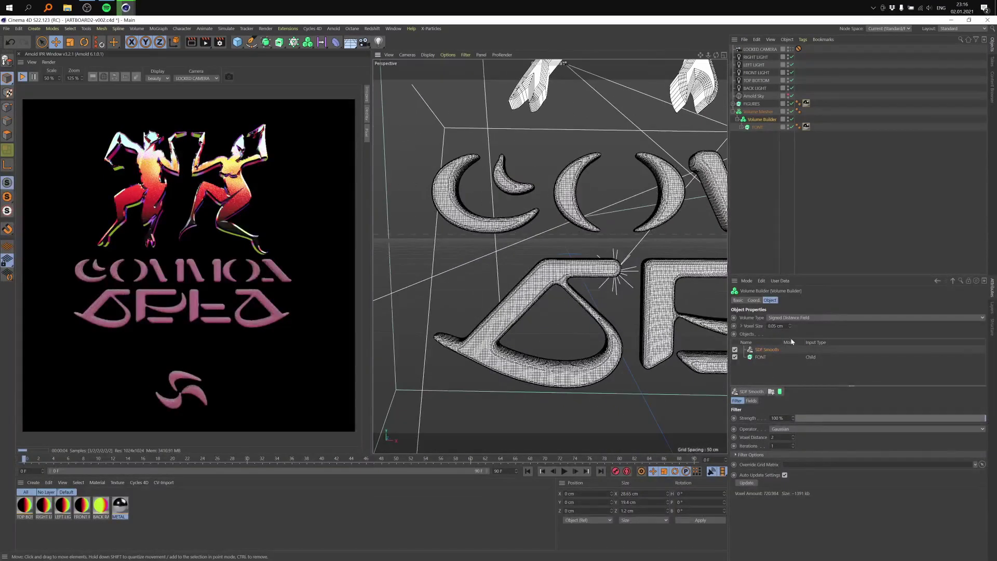
pyautogui.moveTo(848, 421); pyautogui.dragTo(827, 418)
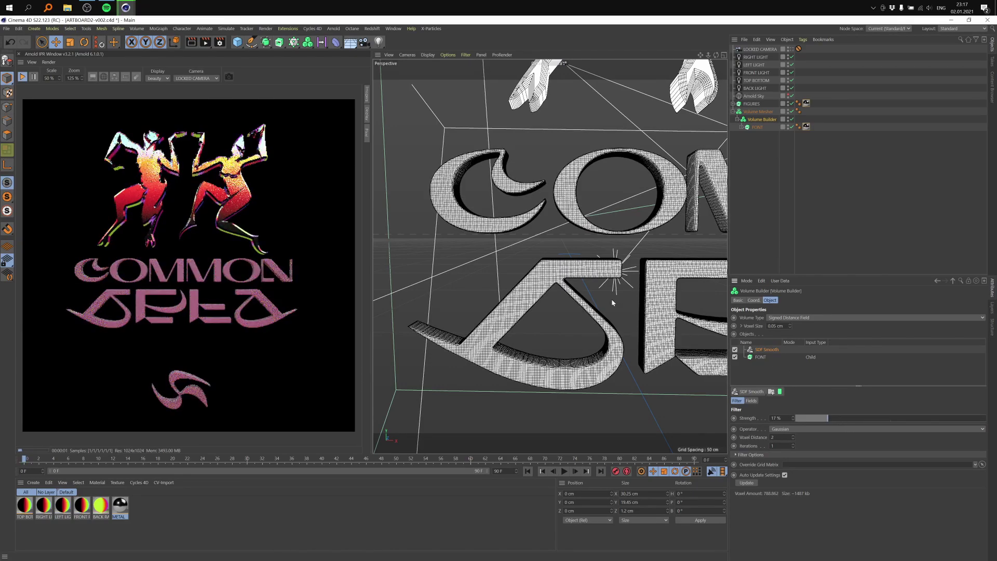
# - Switch the viewport to shaded display without wireframe lines and examine the smoothed lettering up close and from several angles
pyautogui.hotkey('ctrl', 'z')
pyautogui.scroll(3, 552, 287)
pyautogui.moveTo(552, 287)
pyautogui.keyDown('alt'); pyautogui.mouseDown()
pyautogui.moveTo(550, 261)
pyautogui.moveTo(576, 261)
pyautogui.mouseUp(); pyautogui.keyUp('alt')
pyautogui.click(427, 55)
pyautogui.click(426, 67)
pyautogui.keyDown('alt'); pyautogui.moveTo(618, 299); pyautogui.dragTo(583, 312); pyautogui.keyUp('alt')
pyautogui.scroll(-5, 558, 299)
pyautogui.keyDown('alt'); pyautogui.moveTo(558, 299); pyautogui.dragTo(523, 283, button='middle'); pyautogui.keyUp('alt')
pyautogui.scroll(5, 617, 229)
pyautogui.scroll(-4, 617, 232)
pyautogui.keyDown('alt'); pyautogui.moveTo(616, 244); pyautogui.dragTo(557, 254); pyautogui.keyUp('alt')
pyautogui.scroll(-4, 611, 266)
pyautogui.scroll(-5, 634, 258)
pyautogui.scroll(6, 569, 250)
pyautogui.keyDown('alt'); pyautogui.moveTo(557, 254); pyautogui.dragTo(554, 269, button='middle'); pyautogui.keyUp('alt')
pyautogui.keyDown('alt'); pyautogui.moveTo(554, 268); pyautogui.dragTo(623, 253); pyautogui.keyUp('alt')
pyautogui.scroll(6, 605, 248)
pyautogui.scroll(-5, 623, 252)
# - Set the SDF Smooth strength to 17% and move the METAL material tag from FONT to the Volume Mesher
pyautogui.moveTo(782, 418); pyautogui.dragTo(718, 417)
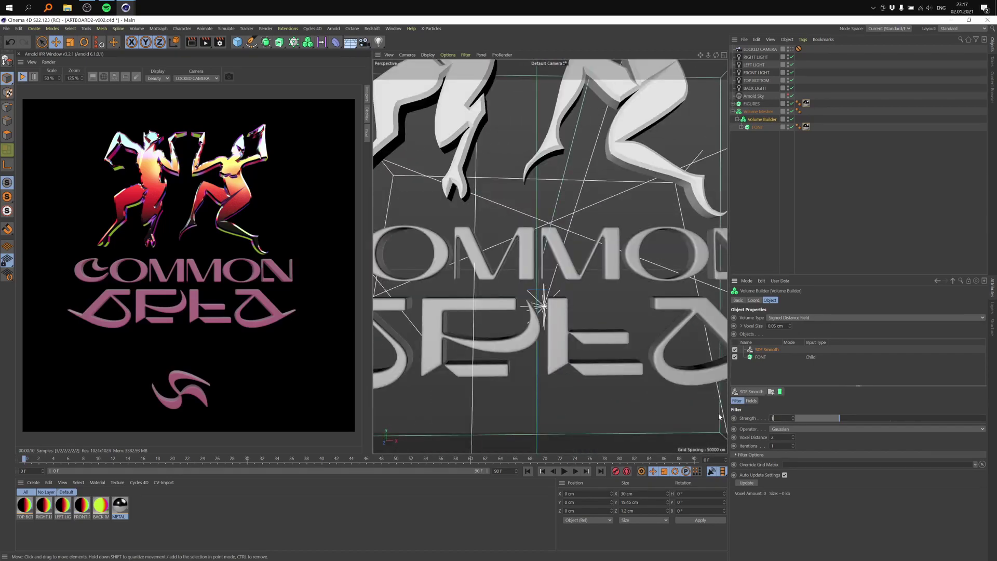
pyautogui.press('Return')
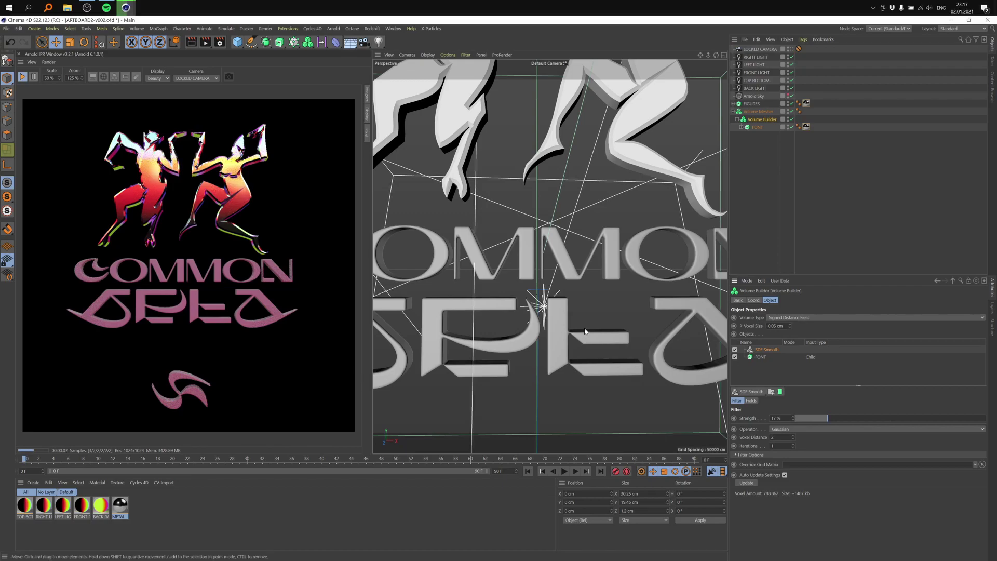
pyautogui.click(806, 127)
pyautogui.moveTo(808, 128); pyautogui.dragTo(806, 111)
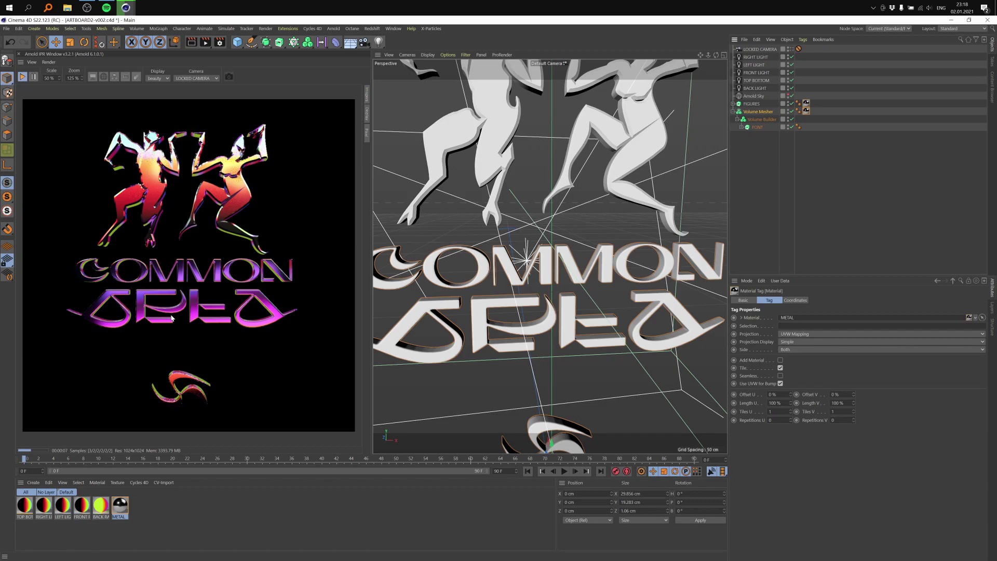
# - Compare the rendered lettering up close with the volume objects disabled and enabled, and review the Volume Builder and Volume Mesher settings
pyautogui.scroll(2, 238, 273)
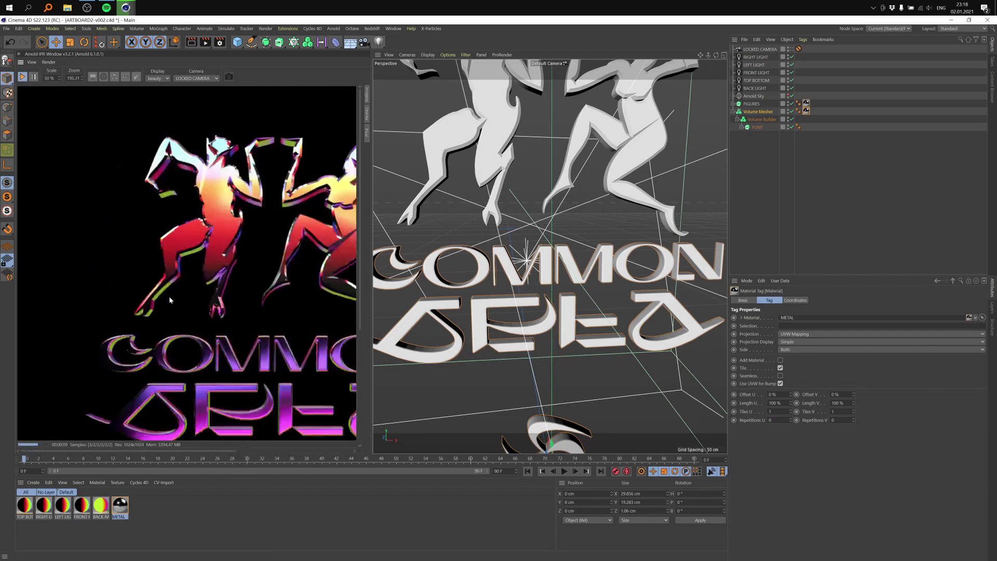
pyautogui.scroll(3, 218, 316)
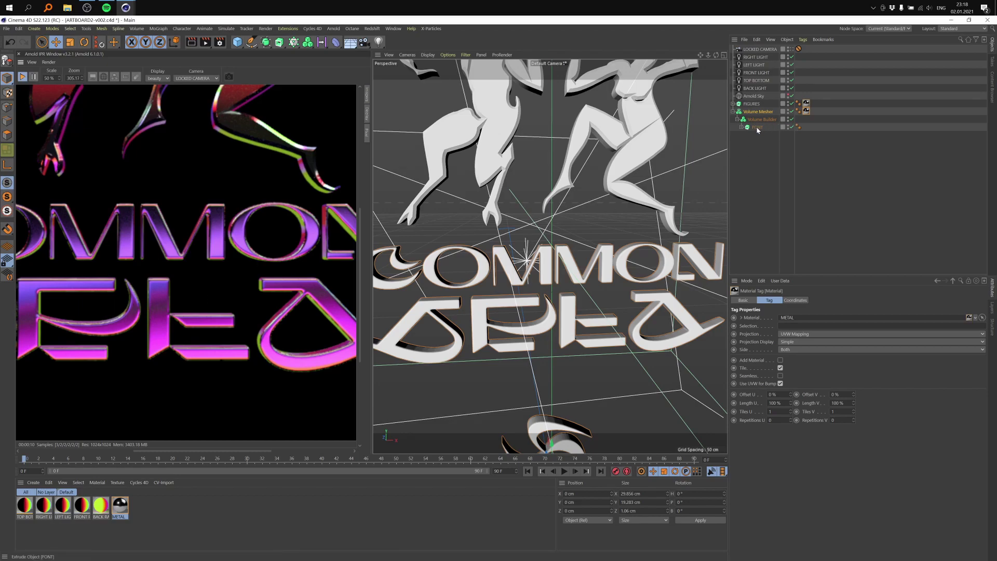
pyautogui.click(791, 112)
pyautogui.click(792, 119)
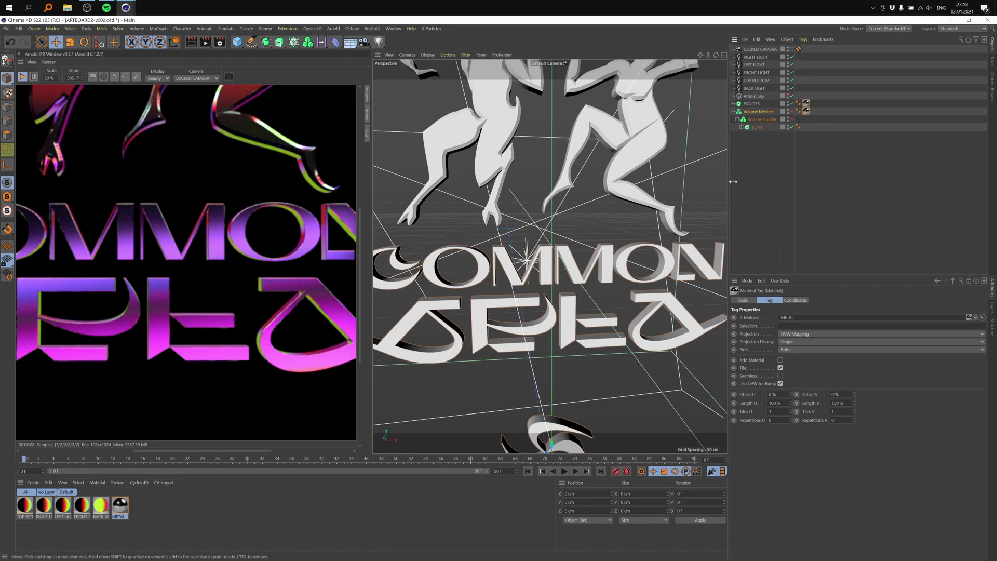
pyautogui.click(788, 119)
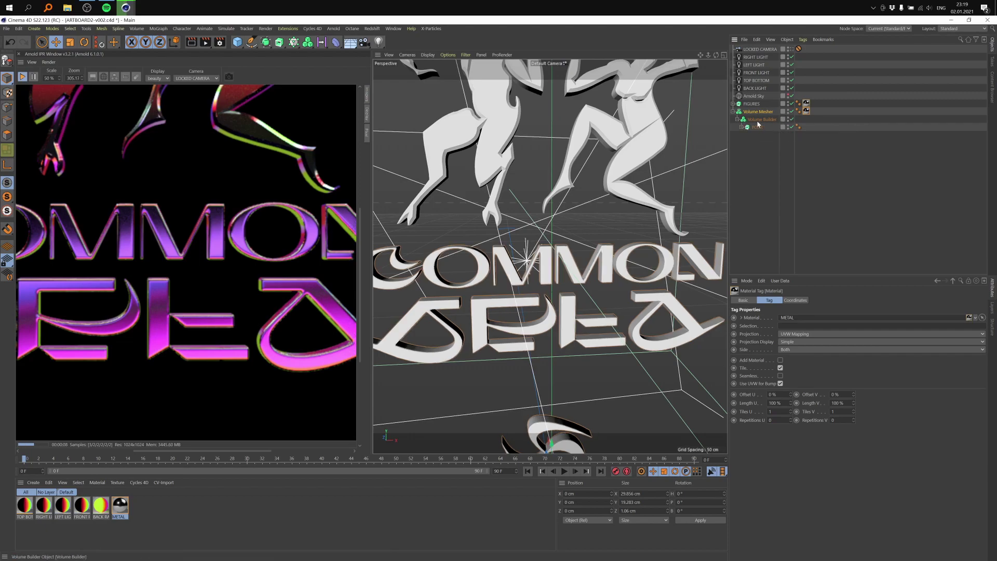
pyautogui.click(761, 120)
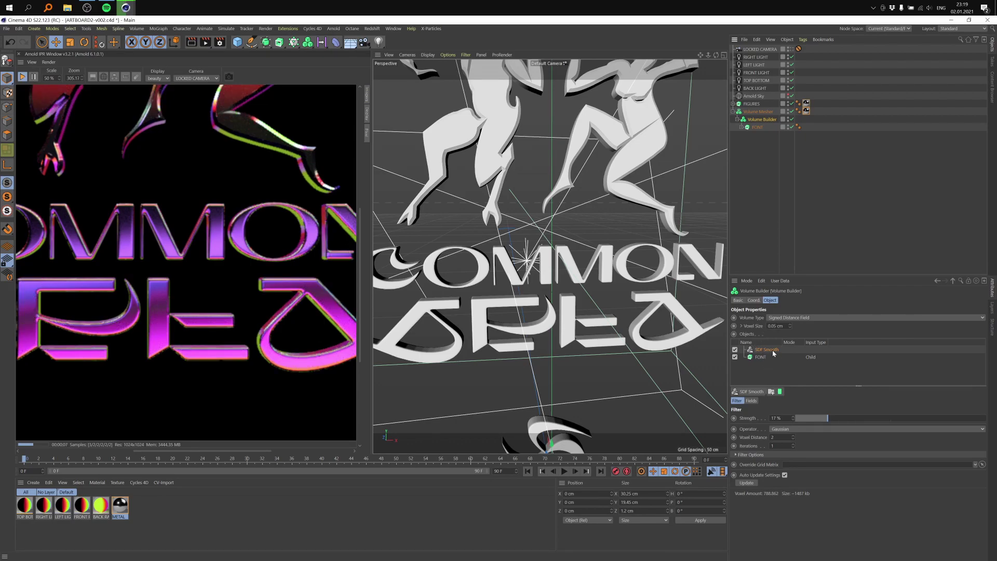
pyautogui.click(761, 113)
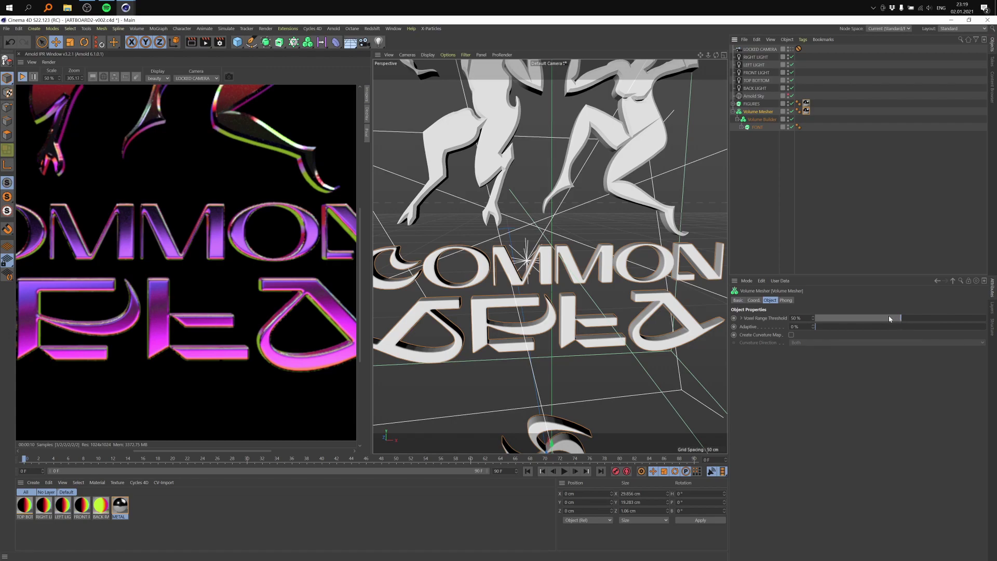
# - Add a Volume Mesher and a Volume Builder for the FIGURES extrusion, nesting FIGURES in the builder and the builder in the mesher
pyautogui.click(667, 283)
pyautogui.scroll(-6, 644, 265)
pyautogui.keyDown('alt'); pyautogui.moveTo(639, 260); pyautogui.dragTo(594, 248); pyautogui.keyUp('alt')
pyautogui.scroll(4, 612, 245)
pyautogui.scroll(3, 597, 241)
pyautogui.click(607, 228)
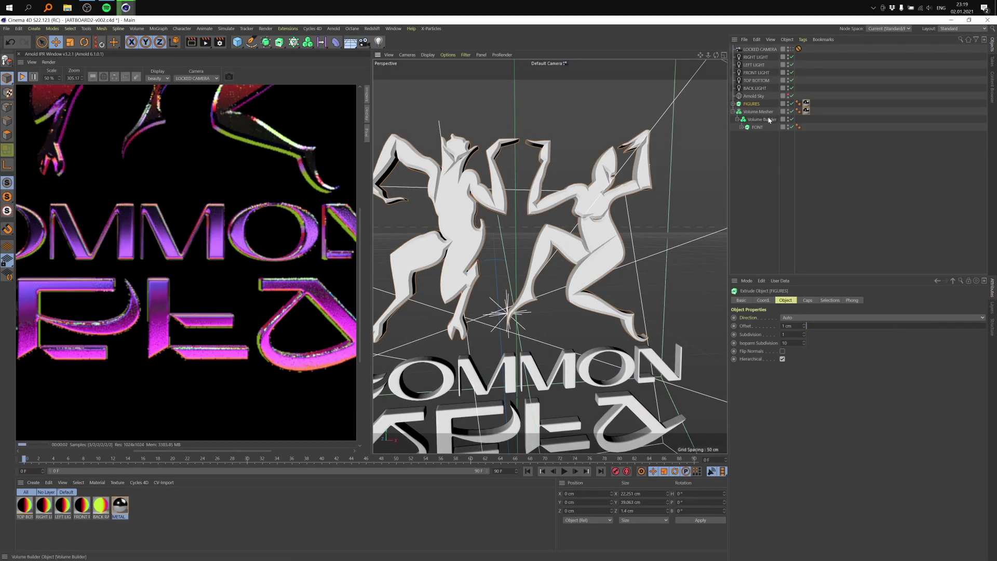
pyautogui.click(137, 29)
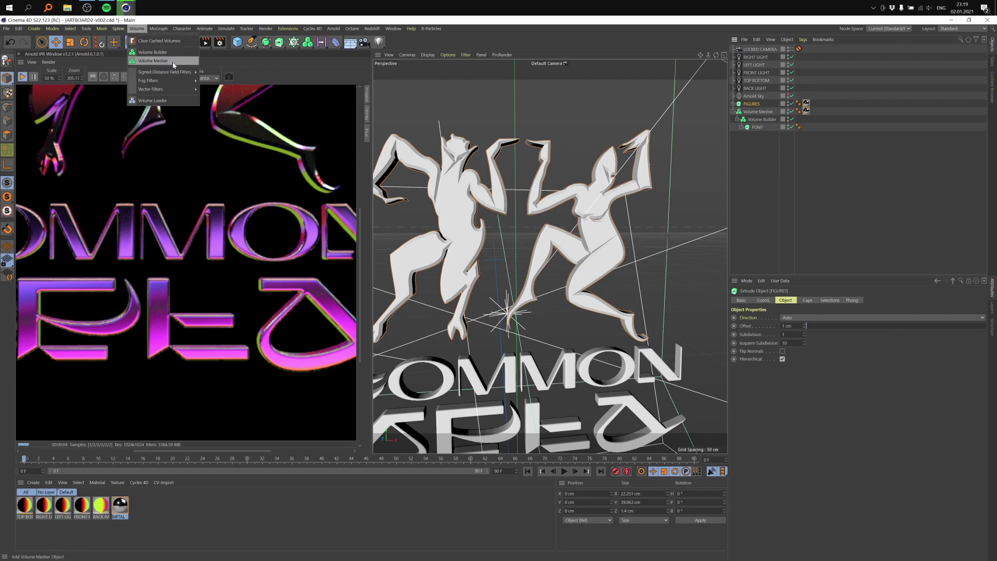
pyautogui.click(146, 36)
pyautogui.click(138, 29)
pyautogui.click(151, 46)
pyautogui.moveTo(752, 120); pyautogui.dragTo(766, 51)
pyautogui.click(761, 58)
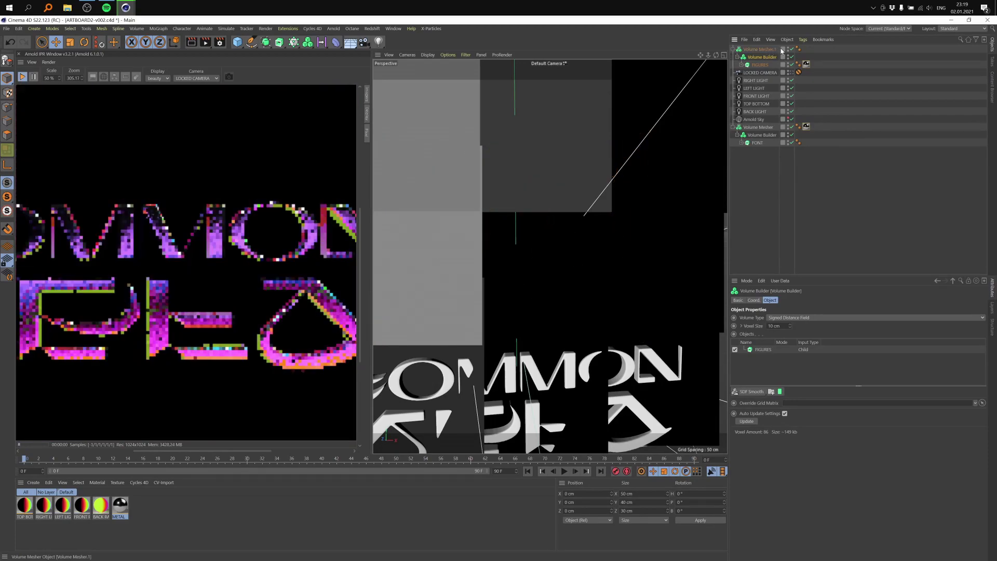
# - Reduce the figures' Volume Builder voxel size through 1 and 0.2 cm to 0.02 cm, with wireframe lines displayed on the shading
pyautogui.write('1')
pyautogui.press('Return')
pyautogui.moveTo(779, 326); pyautogui.dragTo(741, 325)
pyautogui.write('0.2')
pyautogui.press('Return')
pyautogui.click(427, 55)
pyautogui.press('n')
pyautogui.press('b')
pyautogui.moveTo(780, 325); pyautogui.dragTo(726, 321)
pyautogui.write('0.02')
pyautogui.press('Return')
pyautogui.click(512, 320)
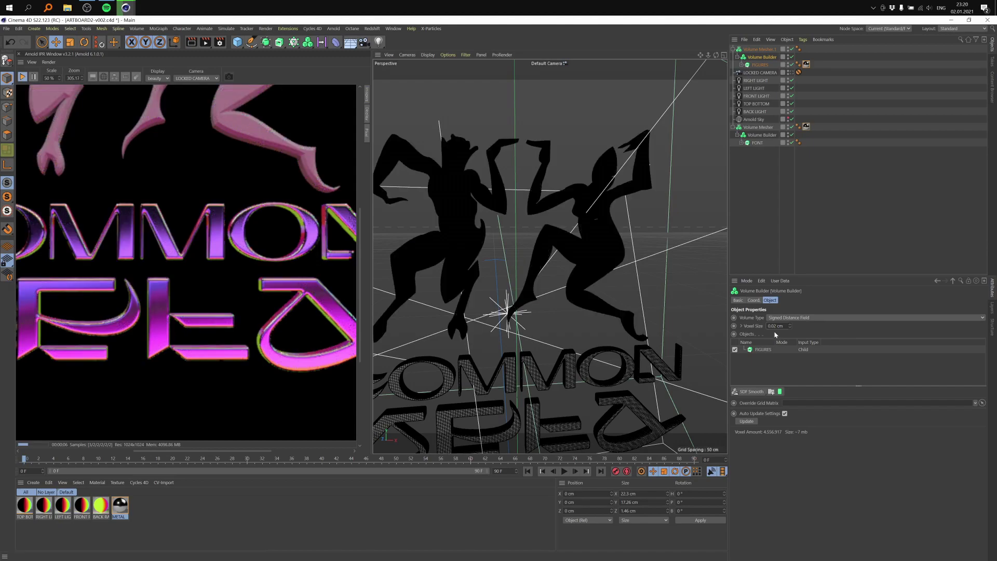
# - Check the FIGURES cap settings and mesh up close, and move its METAL material tag to the figures' Volume Mesher
pyautogui.click(759, 65)
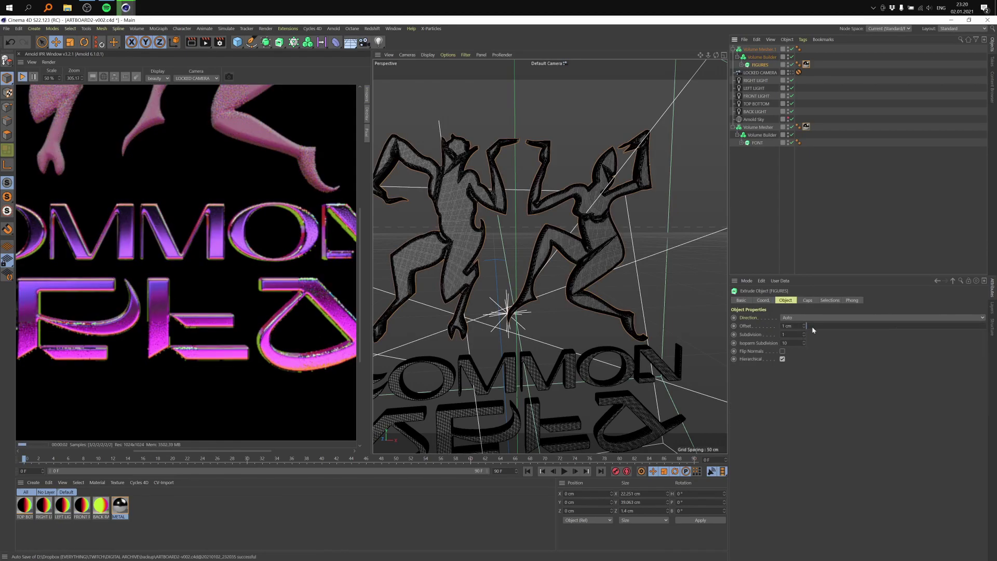
pyautogui.click(808, 301)
pyautogui.keyDown('alt'); pyautogui.moveTo(583, 245); pyautogui.dragTo(620, 235, button='right'); pyautogui.keyUp('alt')
pyautogui.scroll(2, 619, 235)
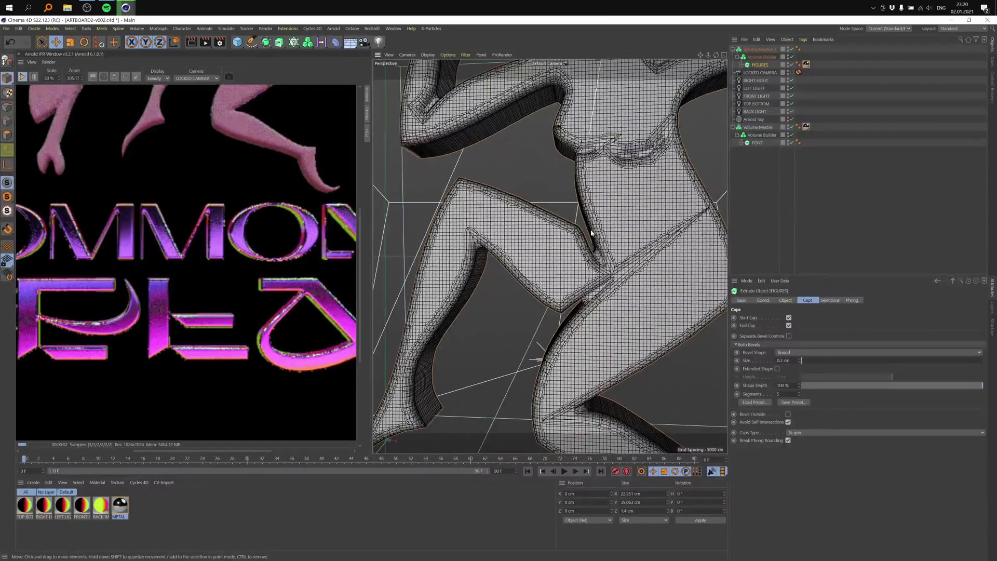
pyautogui.click(806, 64)
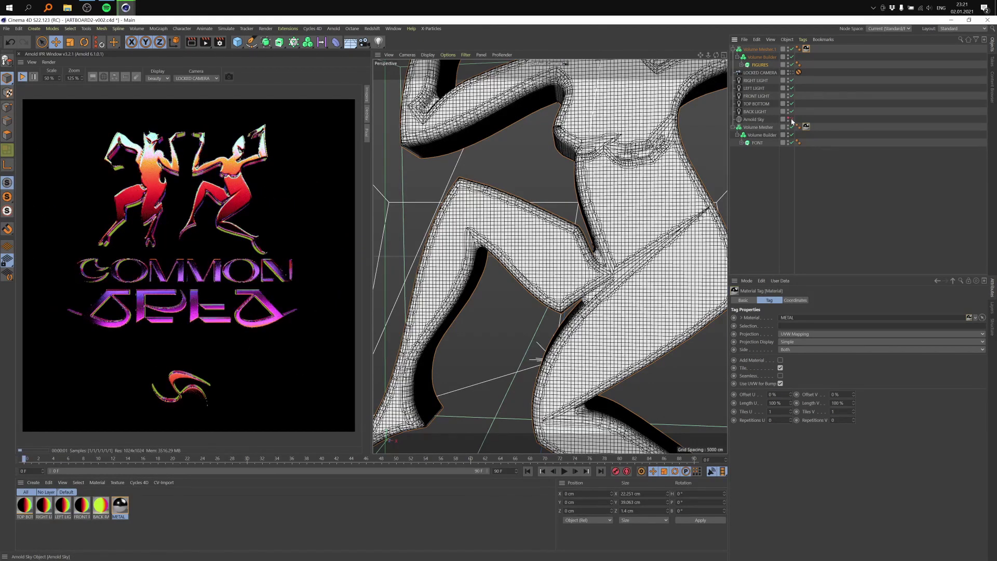
pyautogui.click(732, 128)
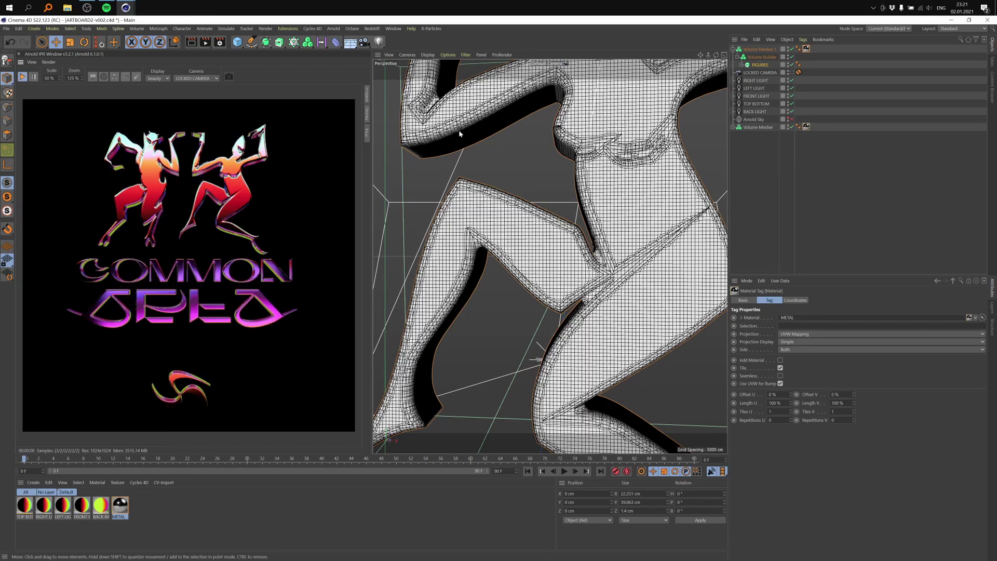
# - Switch off the scene lights one after another and check the BACK LIGHT and TOP BOTTOM contributions separately in the render
pyautogui.click(792, 89)
pyautogui.click(792, 96)
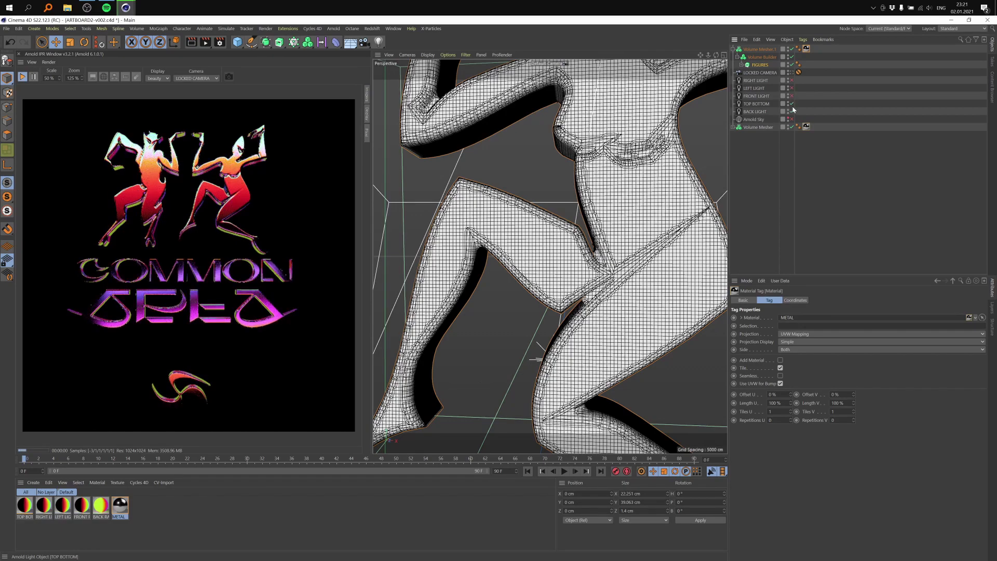
pyautogui.click(792, 103)
pyautogui.click(792, 111)
pyautogui.click(792, 112)
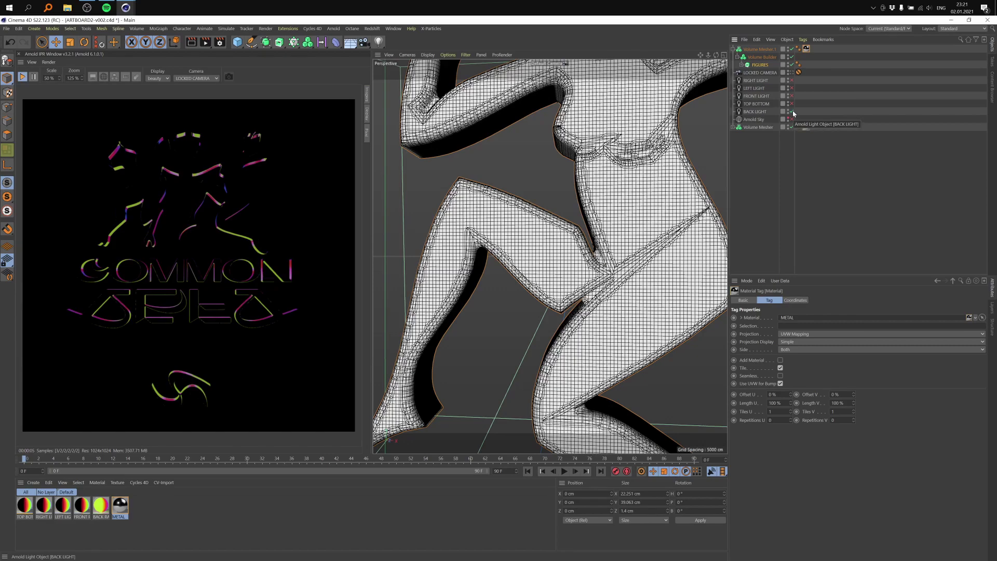
pyautogui.click(792, 112)
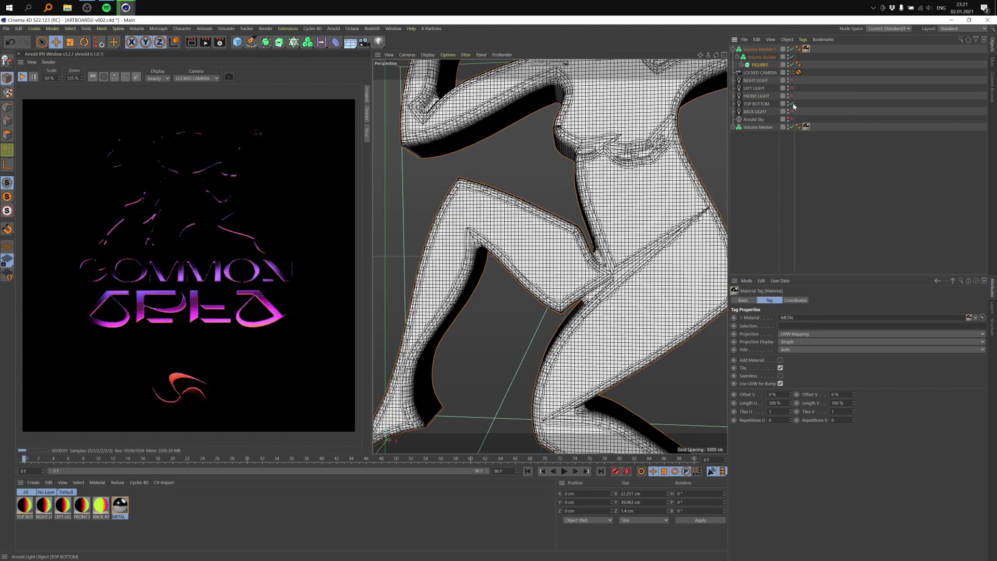
# - Toggle the front, left, right and TOP BOTTOM lights to compare each one's contribution to the render
pyautogui.click(792, 96)
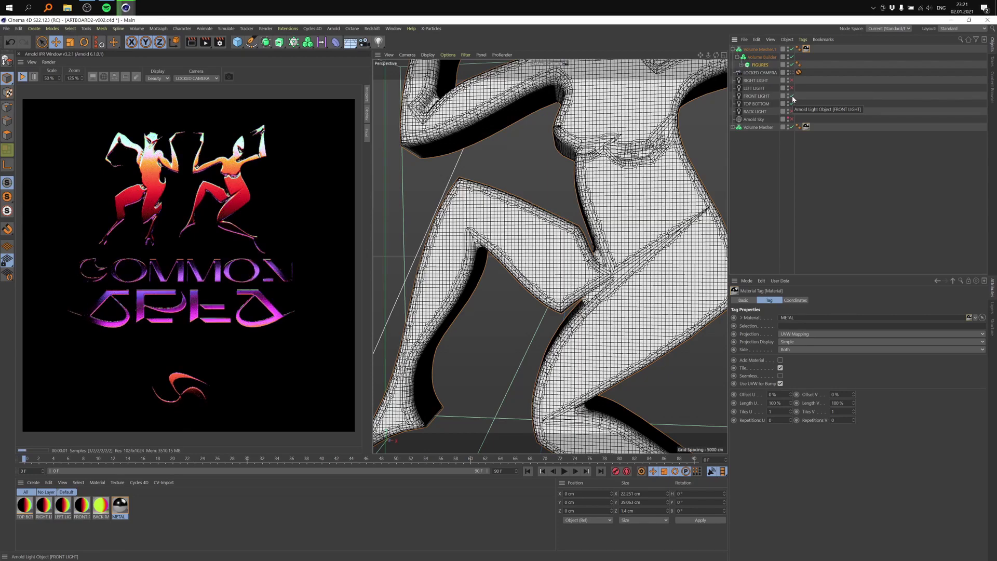
pyautogui.click(792, 96)
pyautogui.click(791, 88)
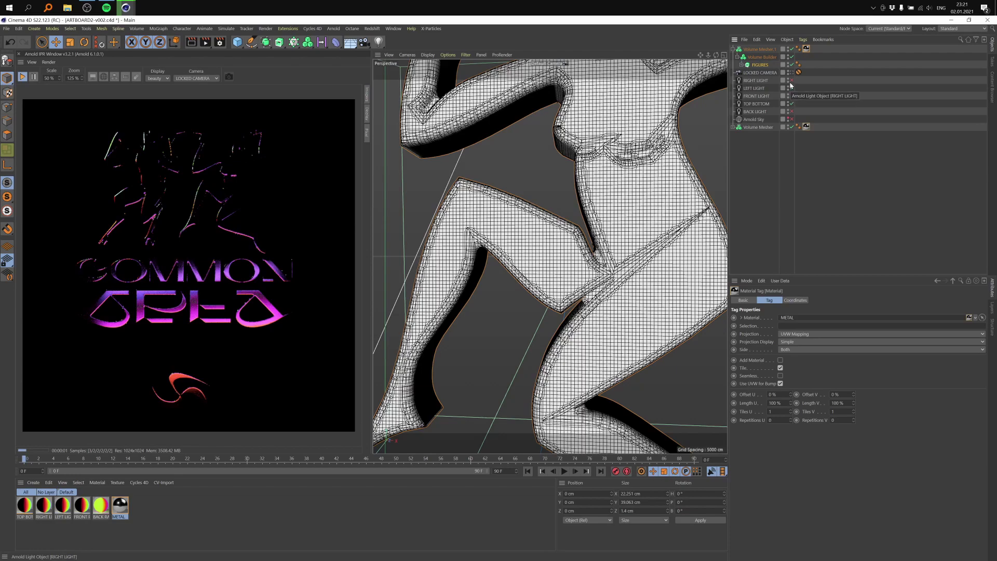
pyautogui.click(790, 81)
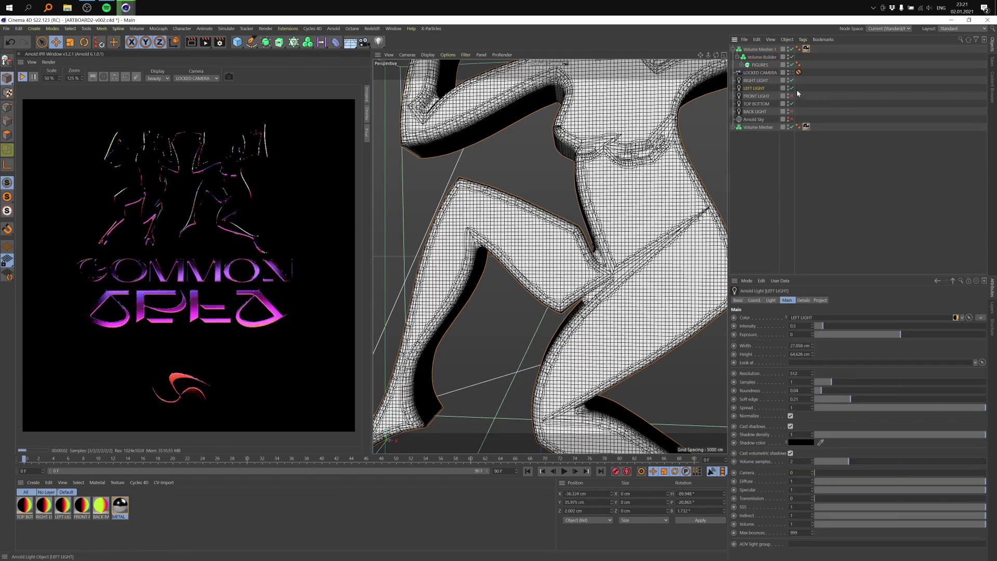
pyautogui.click(791, 89)
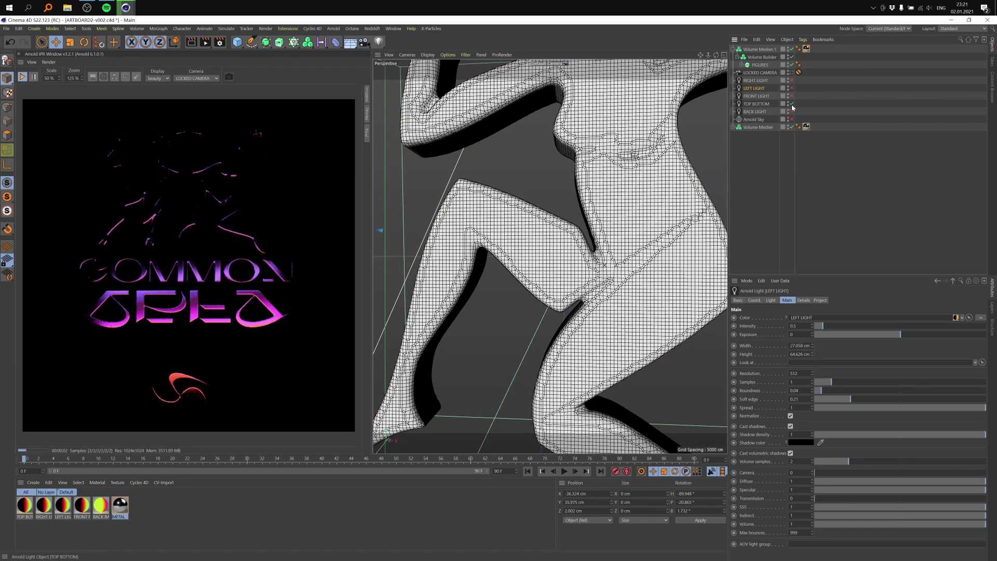
pyautogui.click(792, 104)
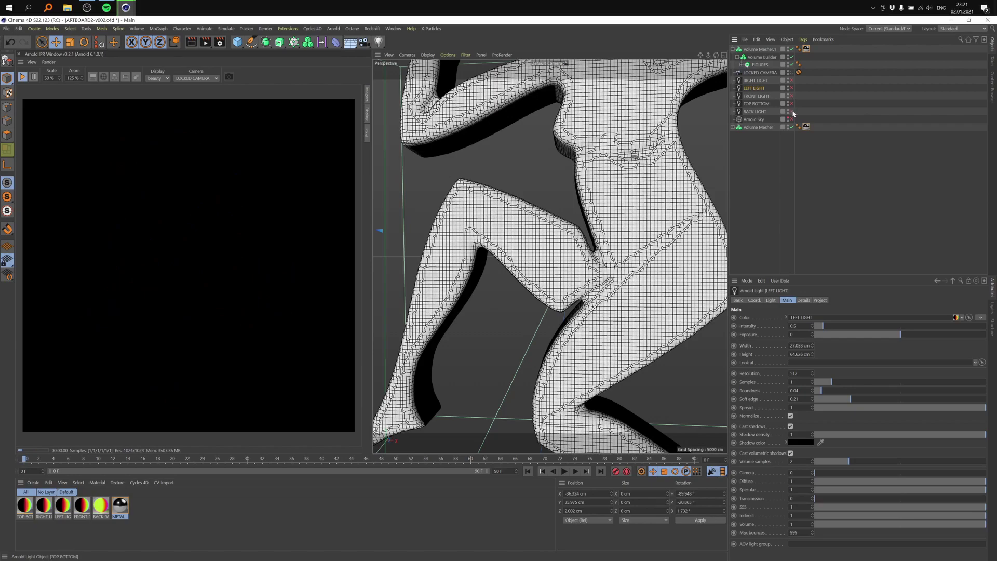
pyautogui.click(792, 104)
pyautogui.click(792, 103)
# - With only FRONT LIGHT enabled, open its FRONT RAMP material and shift the orange ramp knot toward the black knot
pyautogui.click(762, 97)
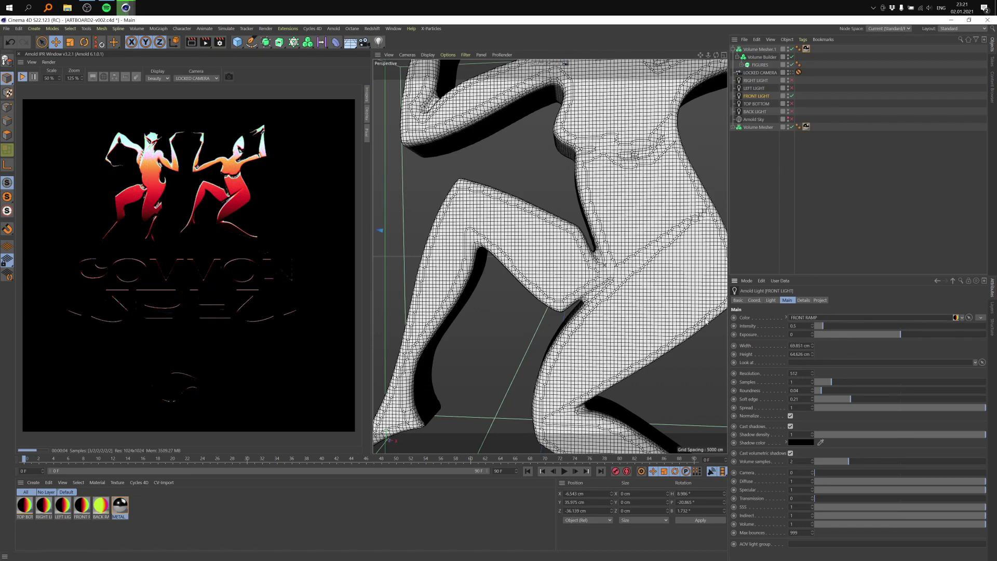
pyautogui.doubleClick(82, 505)
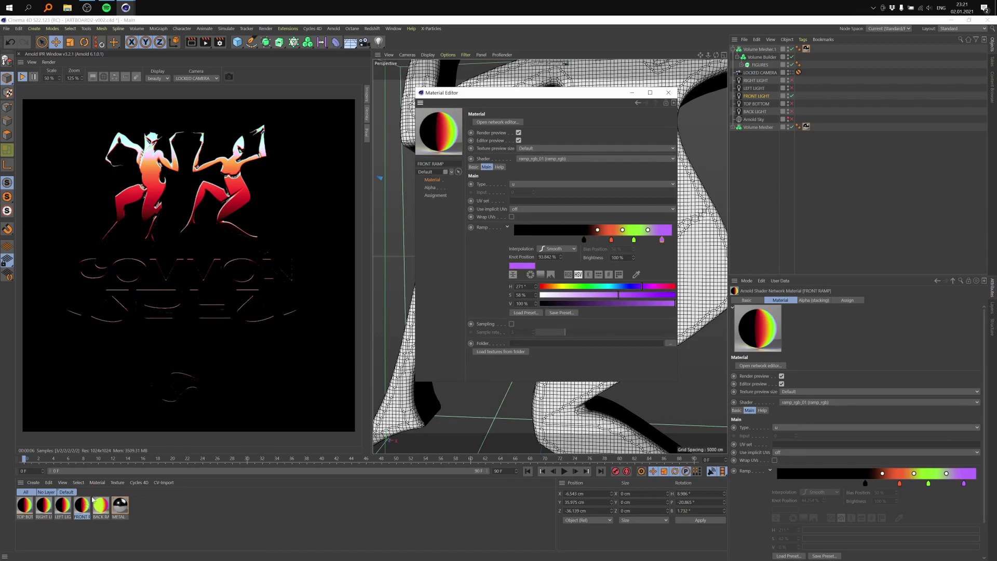
pyautogui.doubleClick(612, 242)
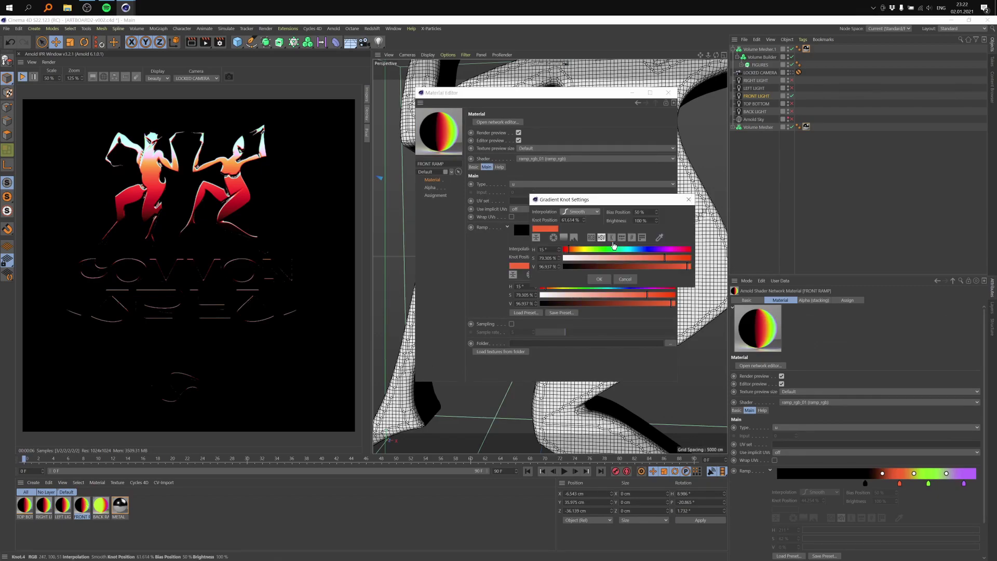
pyautogui.click(621, 279)
pyautogui.moveTo(611, 240); pyautogui.dragTo(585, 242)
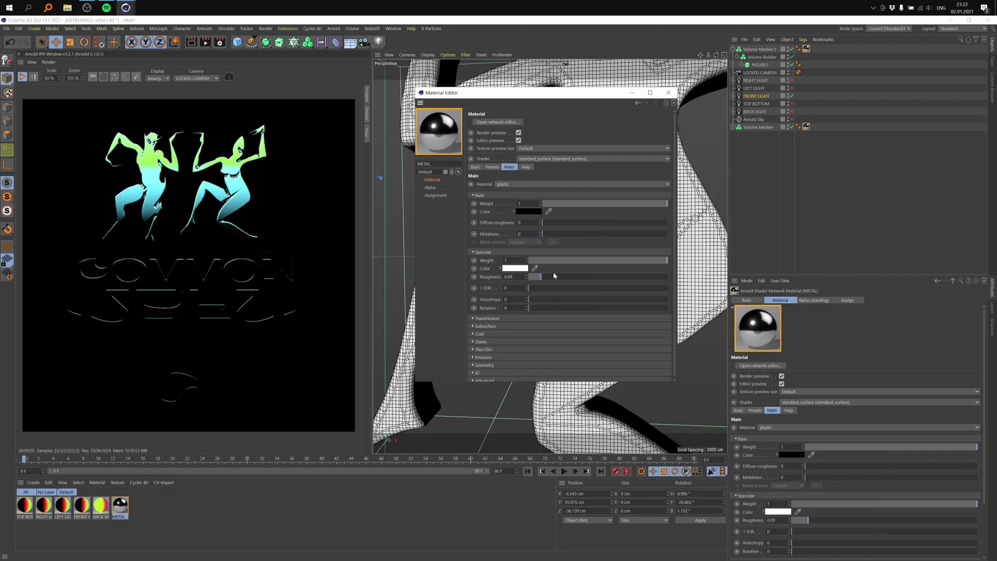
# - Experiment with the METAL material's specular and thin film settings, and set its specular IOR to 5
pyautogui.moveTo(535, 288)
pyautogui.mouseDown()
pyautogui.moveTo(601, 289)
pyautogui.moveTo(547, 288)
pyautogui.mouseUp()
pyautogui.moveTo(550, 300); pyautogui.dragTo(522, 311)
pyautogui.click(484, 350)
pyautogui.moveTo(538, 359); pyautogui.dragTo(570, 362)
pyautogui.click(483, 349)
pyautogui.doubleClick(512, 288)
pyautogui.write('5')
pyautogui.press('Return')
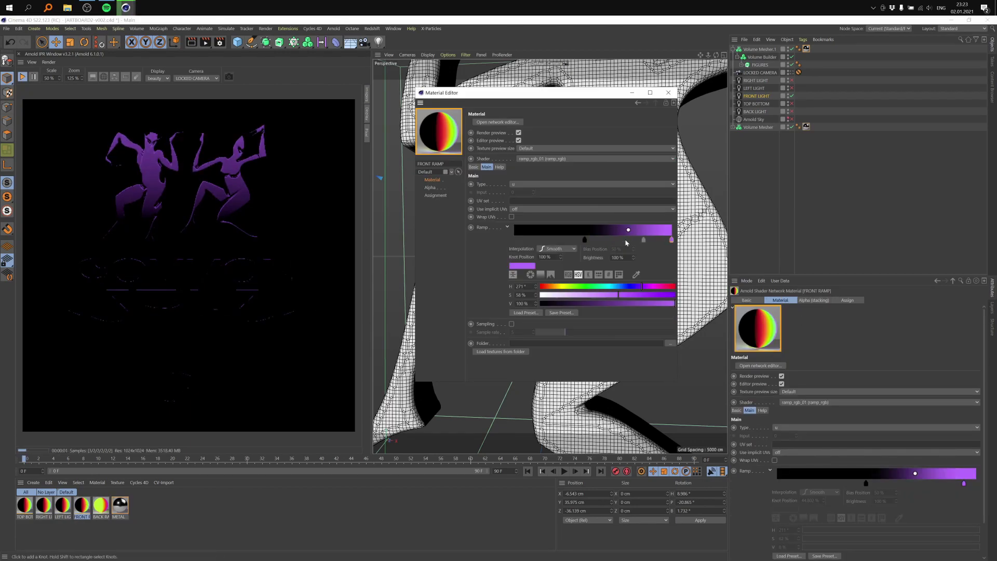
# - Rework the FRONT RAMP gradient with shifted and added knots so it runs from magenta through black and purple to black
pyautogui.click(645, 240)
pyautogui.moveTo(632, 241)
pyautogui.mouseDown()
pyautogui.moveTo(659, 242)
pyautogui.moveTo(615, 242)
pyautogui.mouseUp()
pyautogui.moveTo(658, 241); pyautogui.dragTo(643, 243)
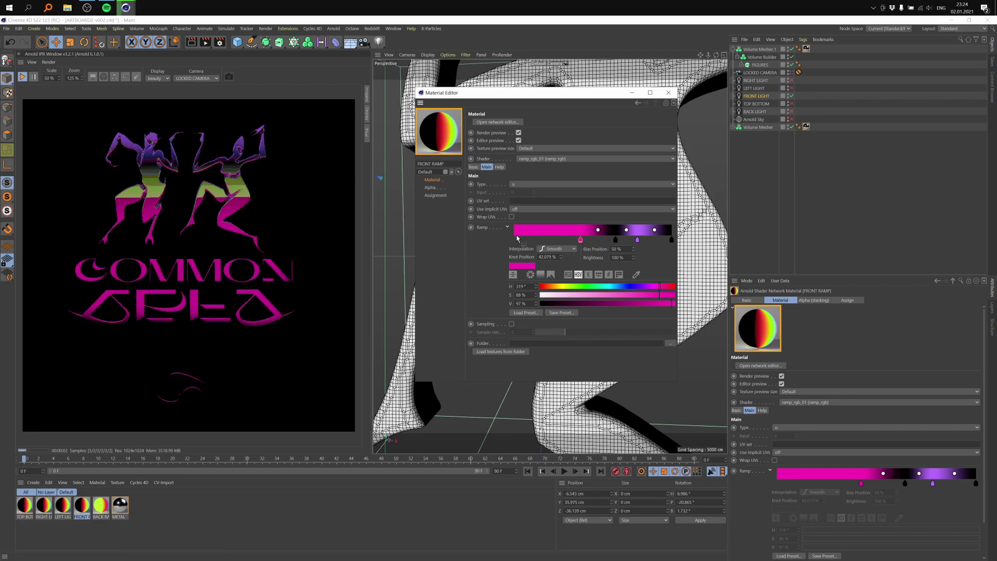
pyautogui.click(556, 240)
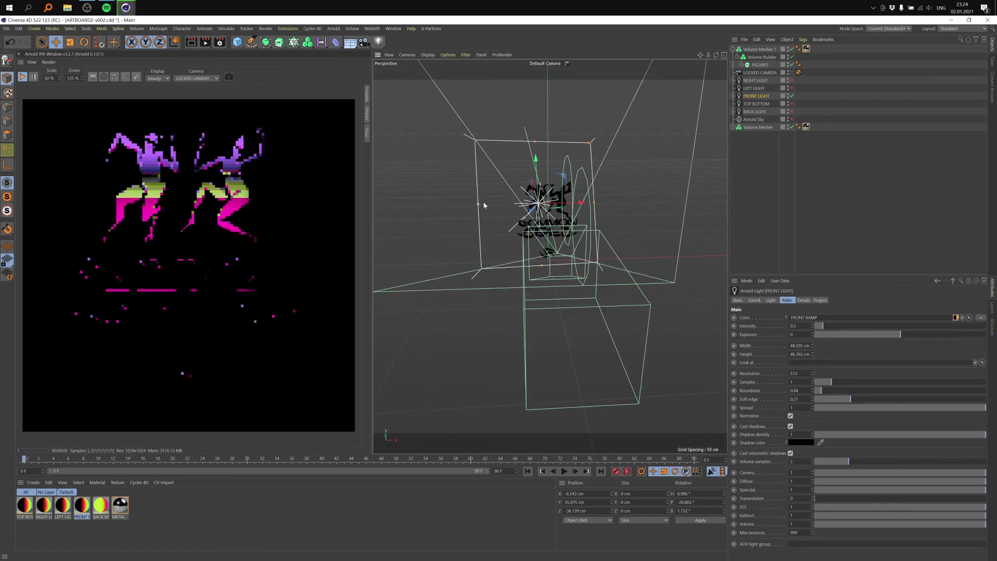
# - Try FRONT LIGHT without normalization, and test its color temperature and blend options
pyautogui.click(790, 416)
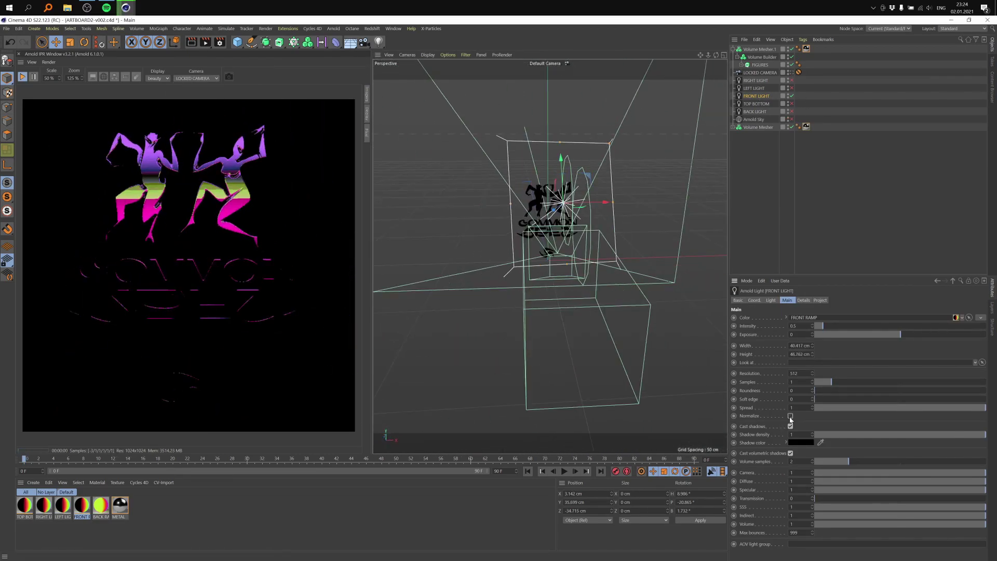
pyautogui.click(791, 416)
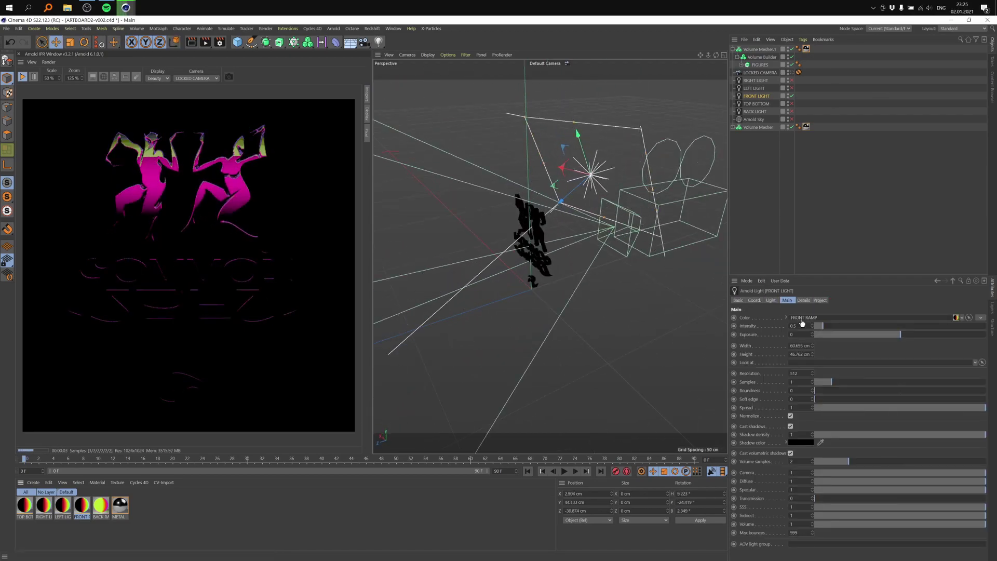
pyautogui.click(802, 301)
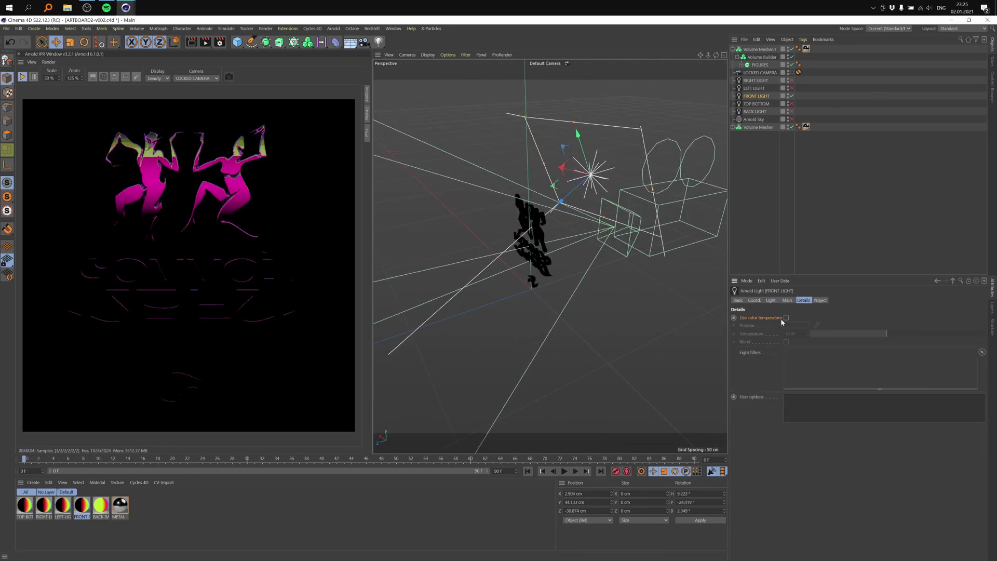
pyautogui.click(786, 318)
pyautogui.click(782, 325)
pyautogui.click(815, 334)
pyautogui.click(862, 334)
pyautogui.click(786, 457)
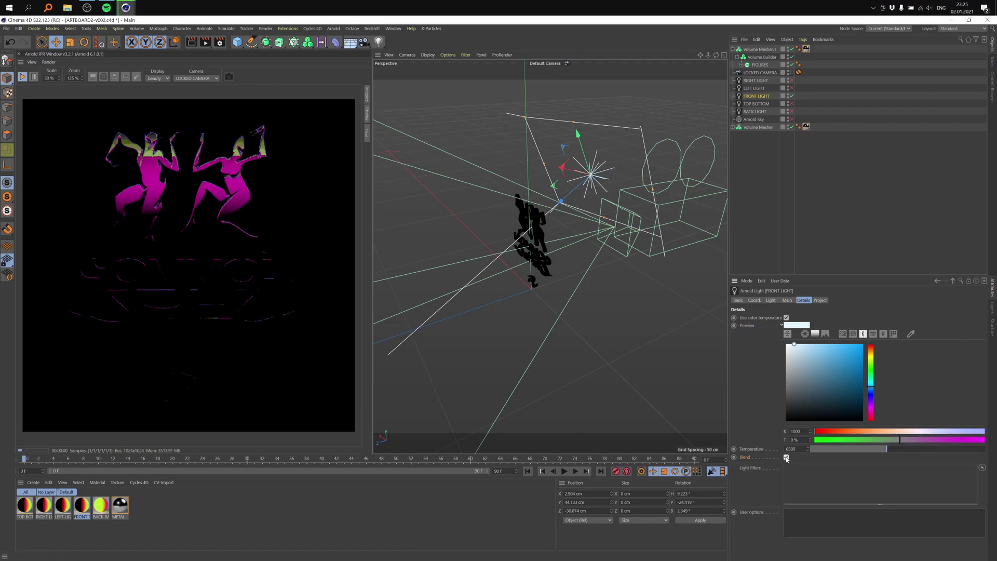
pyautogui.click(786, 457)
pyautogui.click(790, 326)
# - Switch FRONT LIGHT's color temperature off and look through the available light types
pyautogui.click(752, 274)
pyautogui.click(772, 276)
pyautogui.click(867, 253)
pyautogui.click(788, 317)
pyautogui.click(771, 300)
pyautogui.click(810, 318)
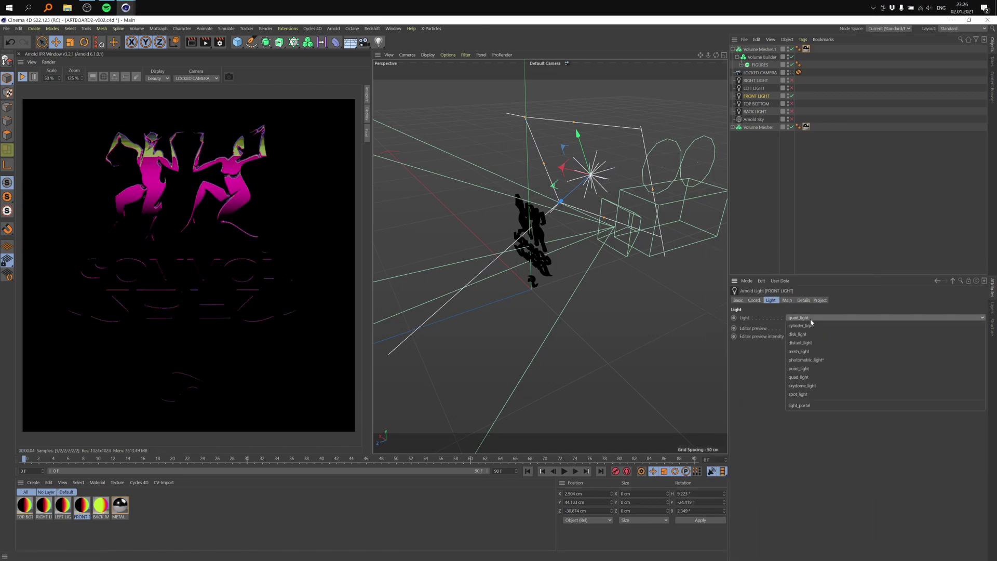
pyautogui.click(785, 300)
# - Switch the IPR render to the default camera and inspect the front-lit figures up close
pyautogui.click(197, 79)
pyautogui.click(197, 87)
pyautogui.keyDown('alt'); pyautogui.moveTo(650, 159); pyautogui.dragTo(431, 191); pyautogui.keyUp('alt')
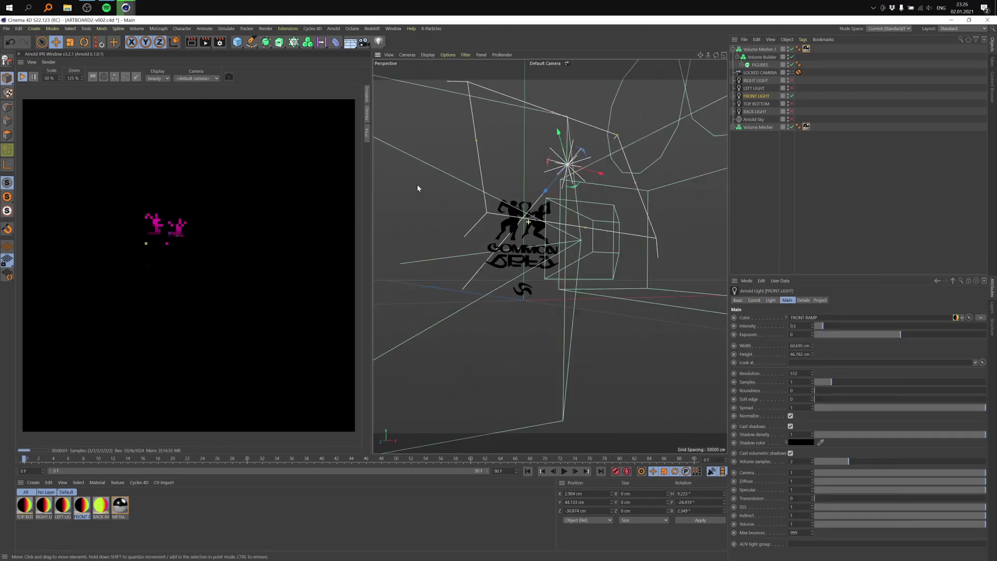
pyautogui.scroll(12, 519, 223)
pyautogui.keyDown('alt'); pyautogui.moveTo(519, 223); pyautogui.dragTo(561, 207); pyautogui.keyUp('alt')
# - Experiment with the METAL material's specular IOR and base weight, and try further shader values in its network editor
pyautogui.click(764, 58)
pyautogui.doubleClick(120, 505)
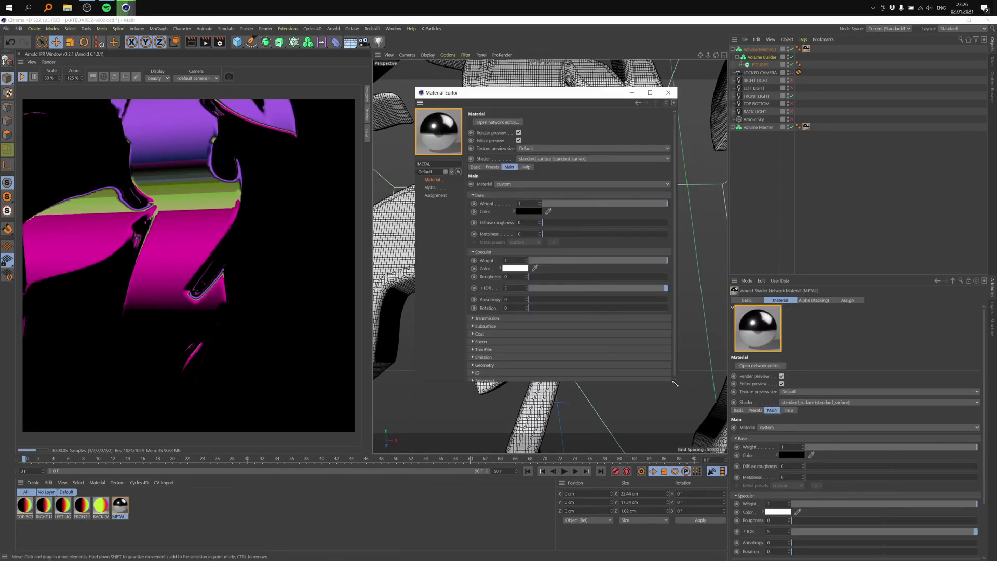
pyautogui.moveTo(679, 384); pyautogui.dragTo(835, 483)
pyautogui.moveTo(829, 288); pyautogui.dragTo(542, 287)
pyautogui.moveTo(544, 204); pyautogui.dragTo(831, 203)
pyautogui.click(497, 122)
pyautogui.moveTo(787, 110); pyautogui.dragTo(735, 119)
pyautogui.moveTo(897, 236); pyautogui.dragTo(898, 209)
pyautogui.click(753, 188)
pyautogui.moveTo(716, 204); pyautogui.dragTo(820, 204)
pyautogui.press('Return')
pyautogui.moveTo(755, 253); pyautogui.dragTo(775, 255)
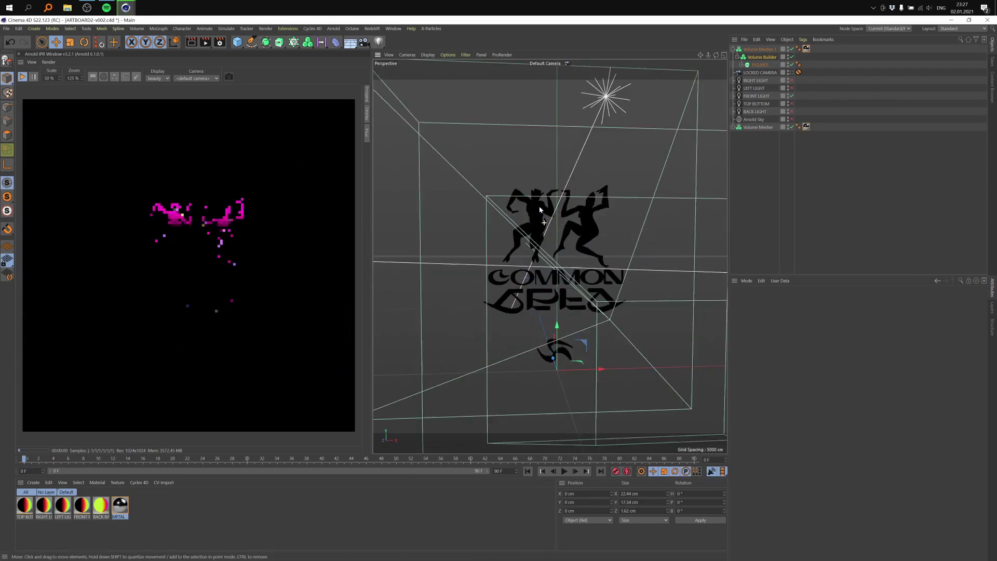
# - Toggle FRONT LIGHT, select it and open its FRONT RAMP material
pyautogui.keyDown('alt'); pyautogui.moveTo(540, 210); pyautogui.dragTo(586, 234); pyautogui.keyUp('alt')
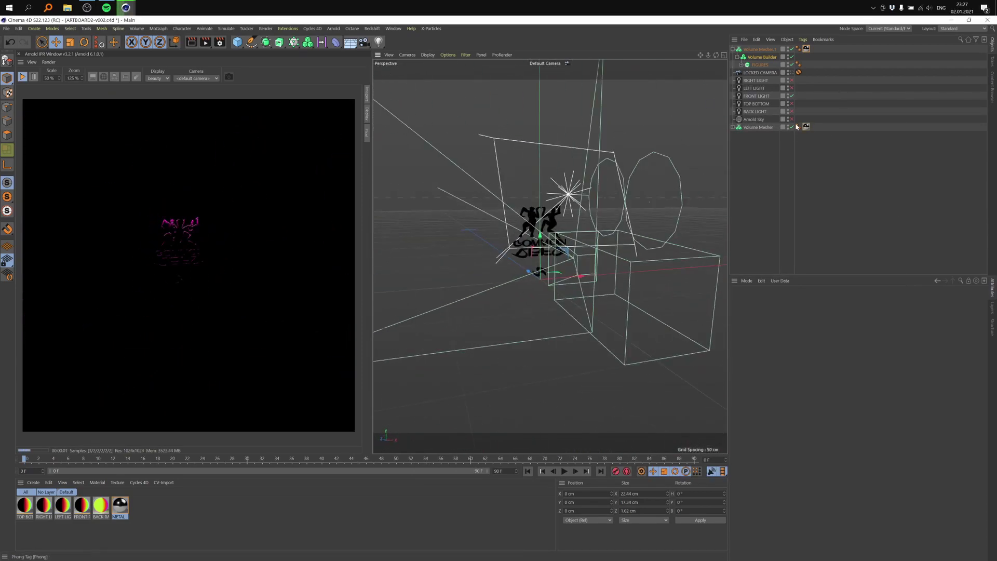
pyautogui.click(792, 96)
pyautogui.click(757, 96)
pyautogui.doubleClick(84, 508)
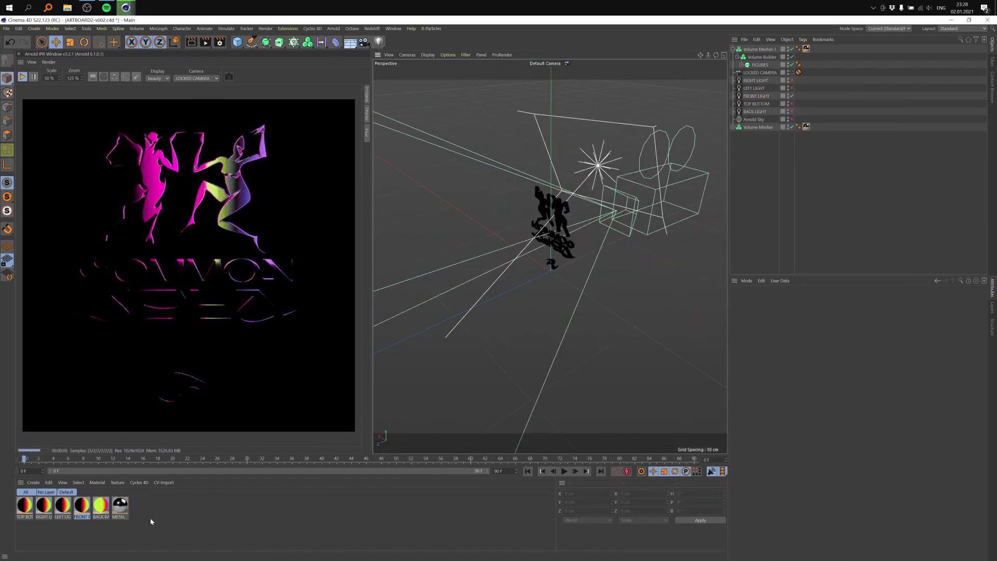
# - Create a new Arnold image material named FRONT LIGHT 2 and open it for editing
pyautogui.click(33, 483)
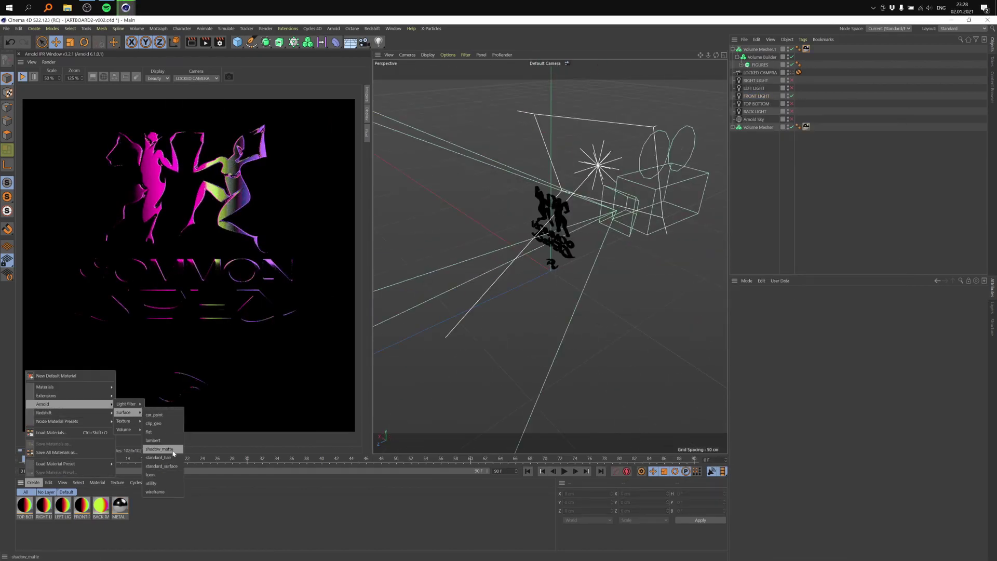
pyautogui.click(161, 449)
pyautogui.doubleClick(23, 505)
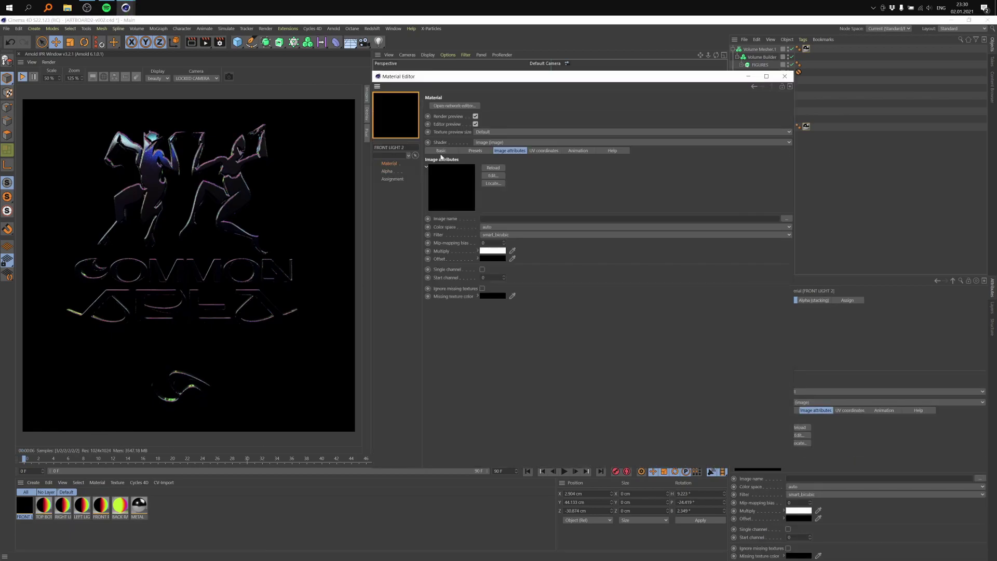
# - Feed FRONT LIGHT 2 from a ramp_rgb shader of type u, colored from blue-violet through black to magenta
pyautogui.click(454, 105)
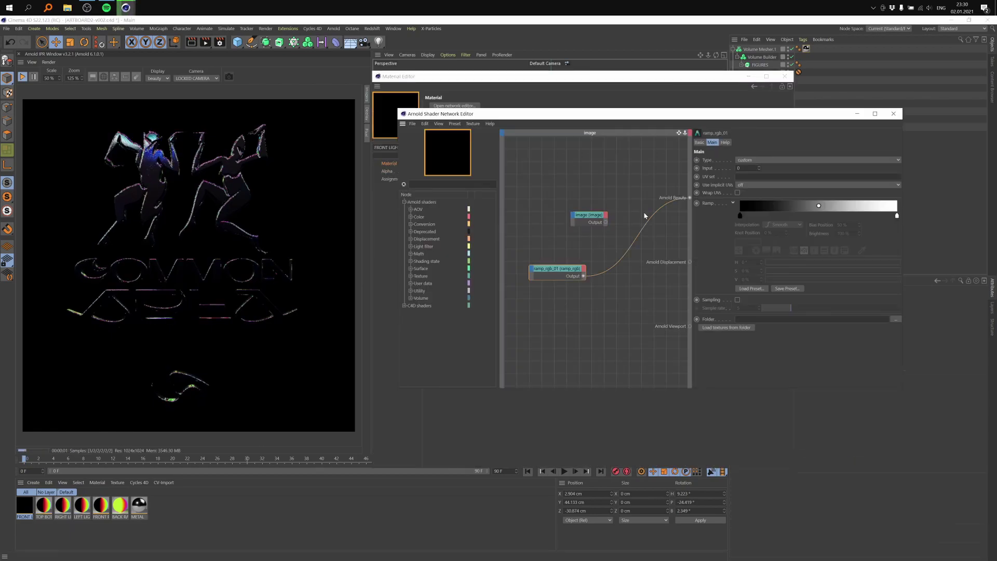
pyautogui.click(749, 160)
pyautogui.click(740, 176)
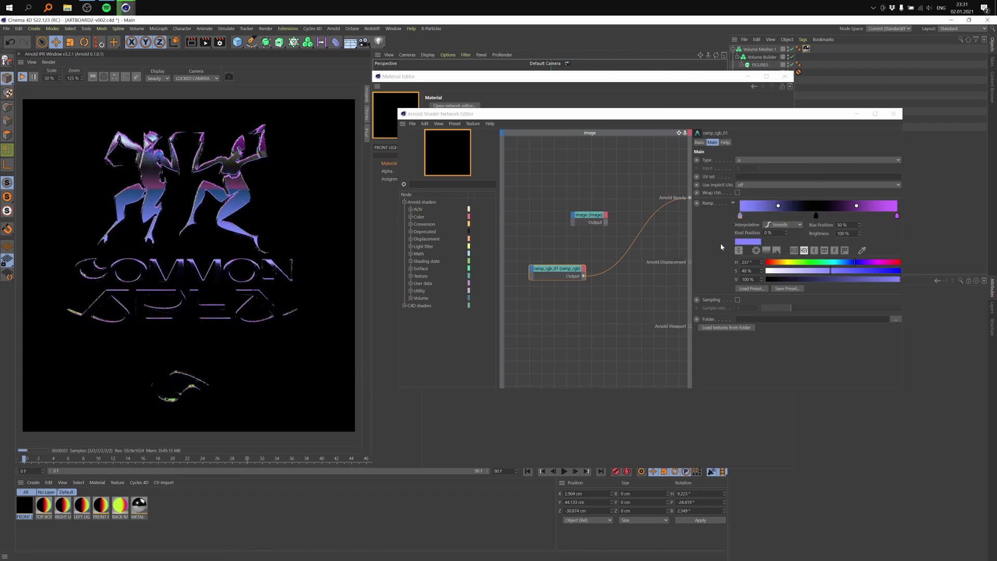
pyautogui.click(796, 215)
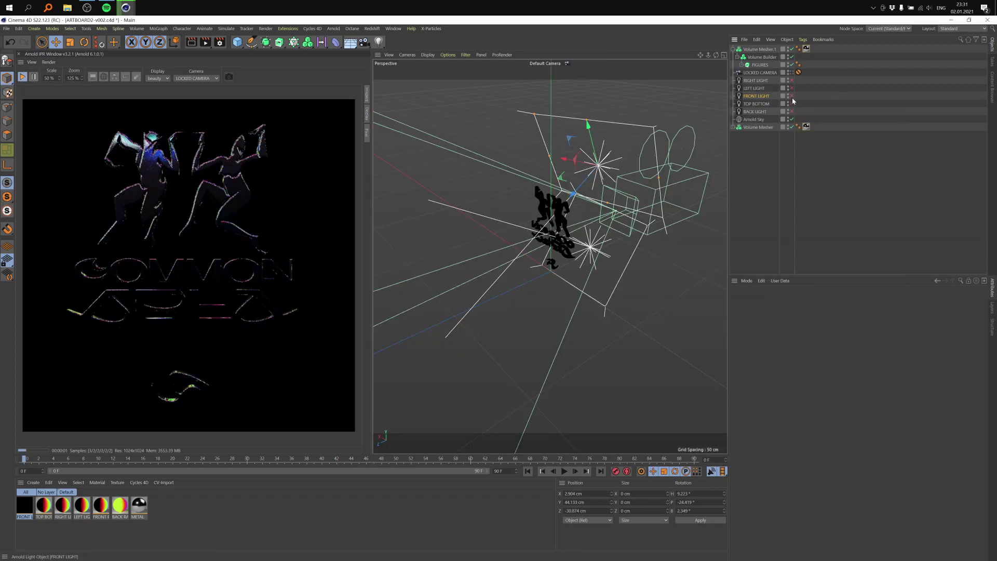
# - Compare the render with and without FRONT LIGHT, leave BACK LIGHT as the only enabled area light, and select it
pyautogui.click(792, 98)
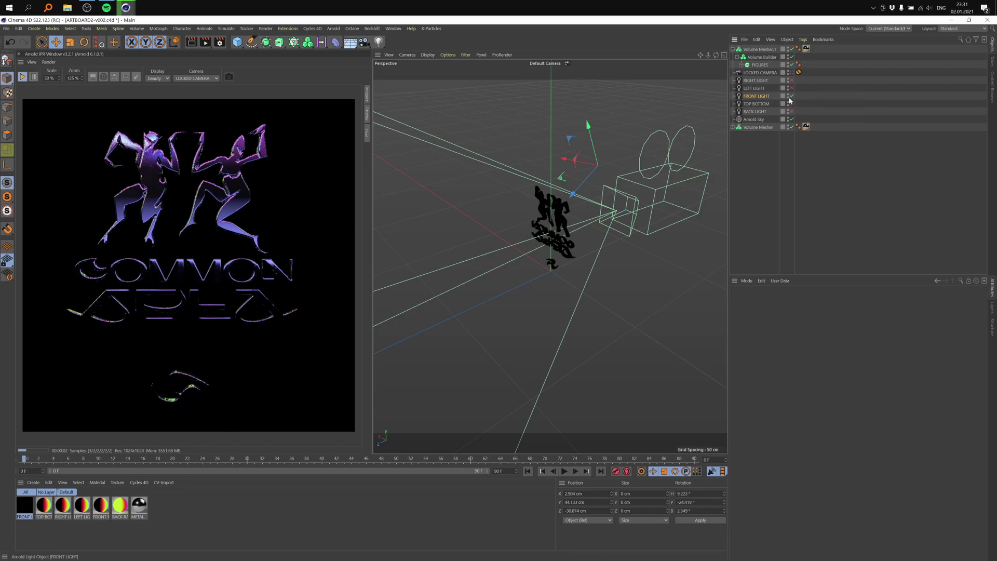
pyautogui.click(790, 98)
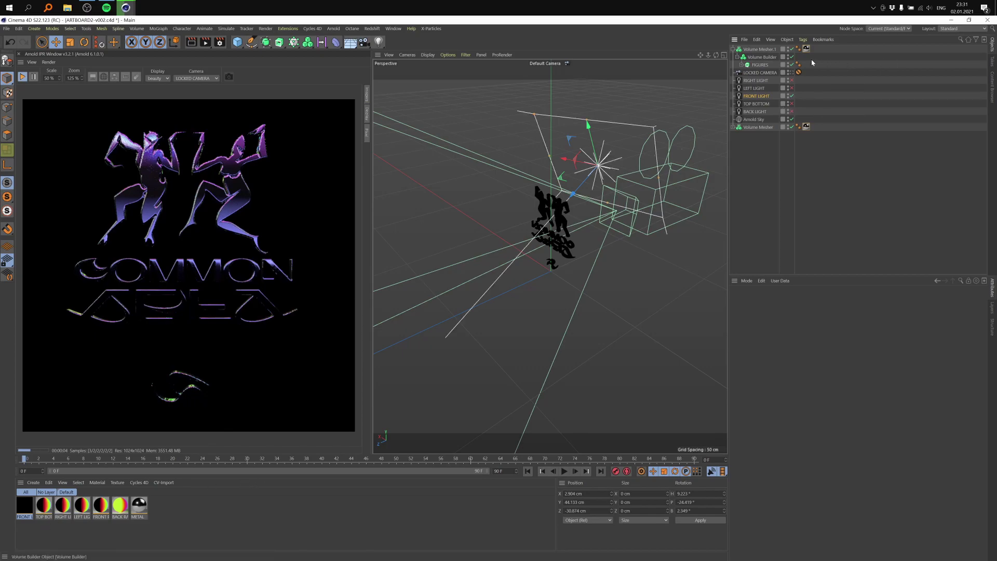
pyautogui.click(792, 104)
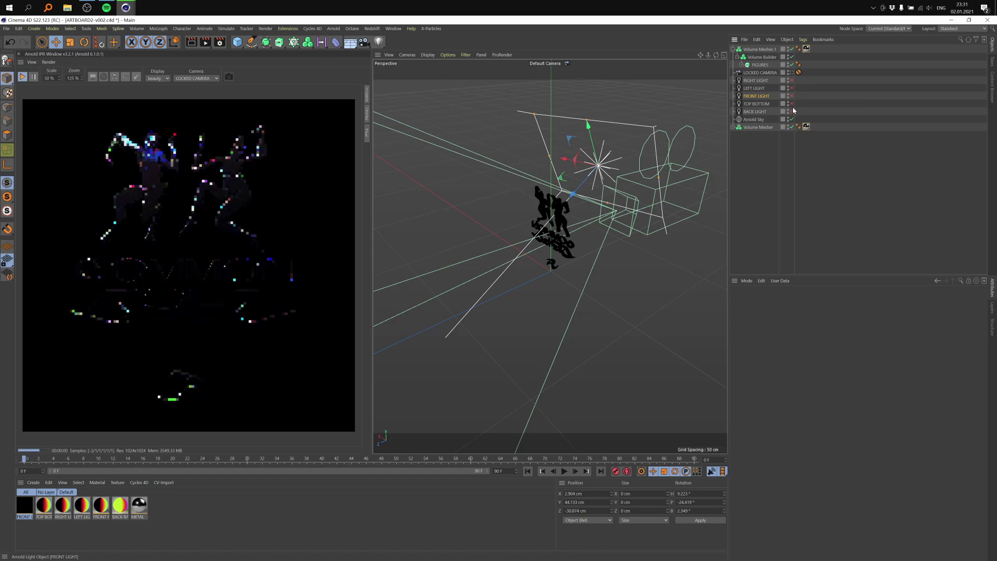
pyautogui.click(791, 112)
pyautogui.click(752, 112)
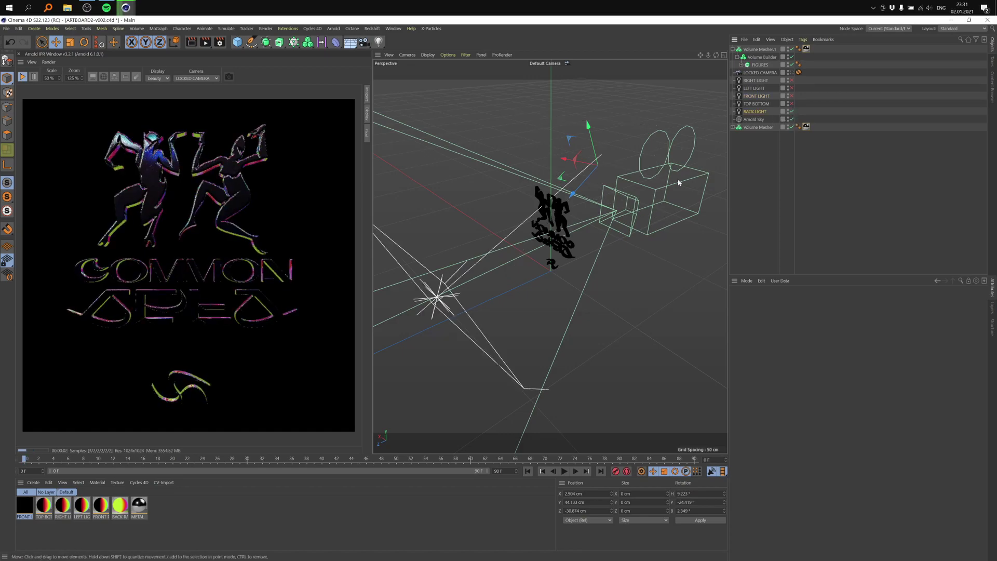
# - Open the BACK RAMP material and change its yellow-green ramp knot to black
pyautogui.click(120, 504)
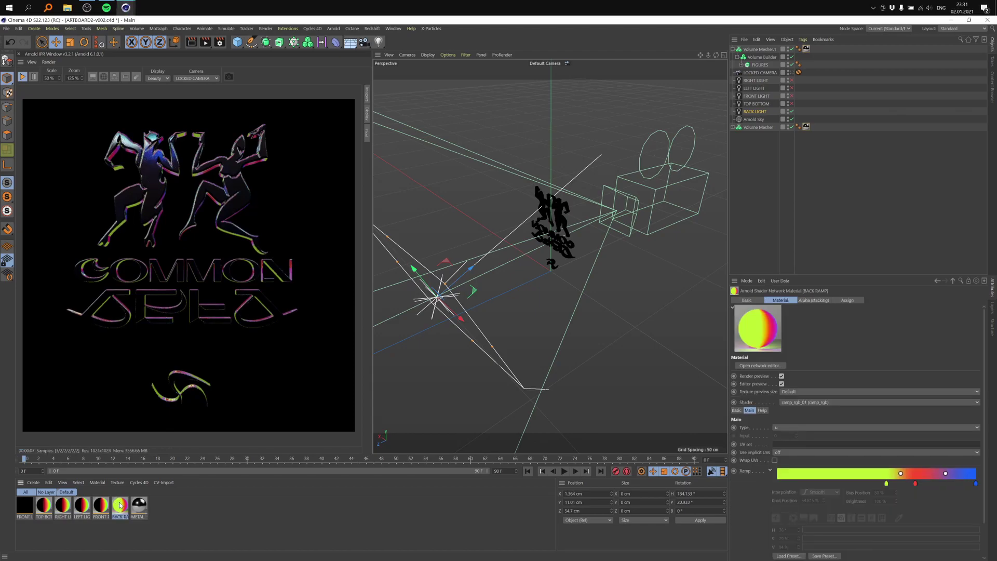
pyautogui.doubleClick(120, 505)
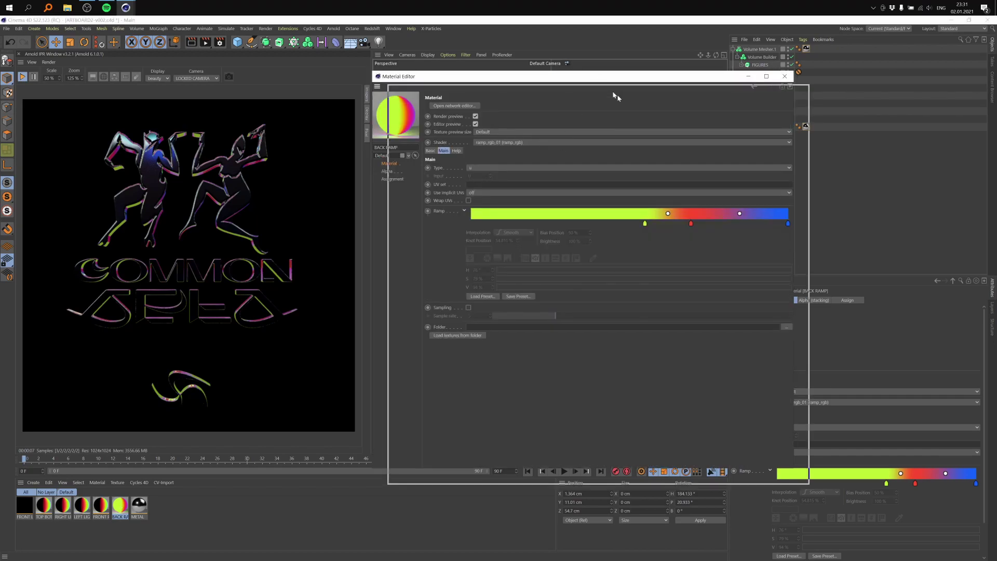
pyautogui.doubleClick(724, 282)
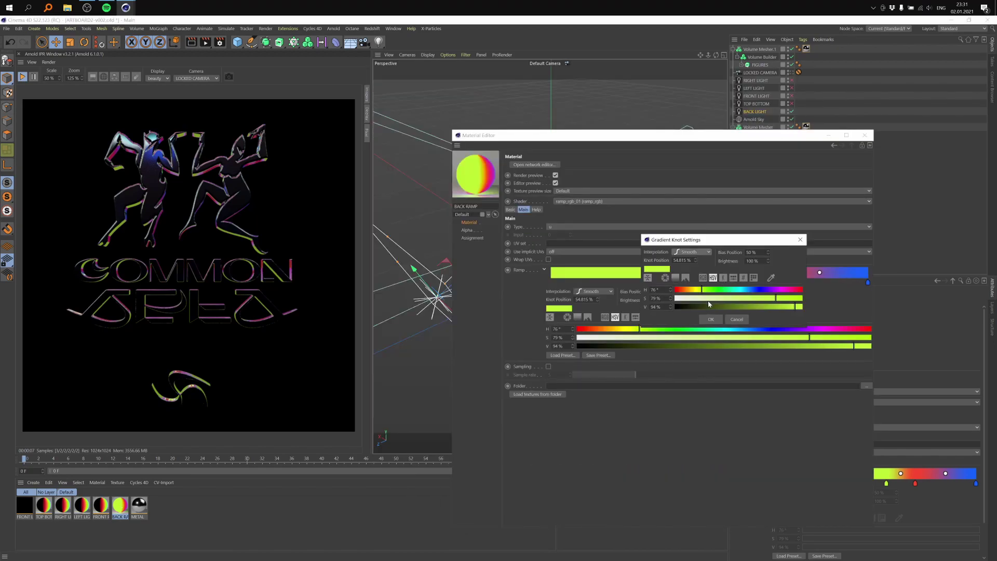
pyautogui.click(708, 320)
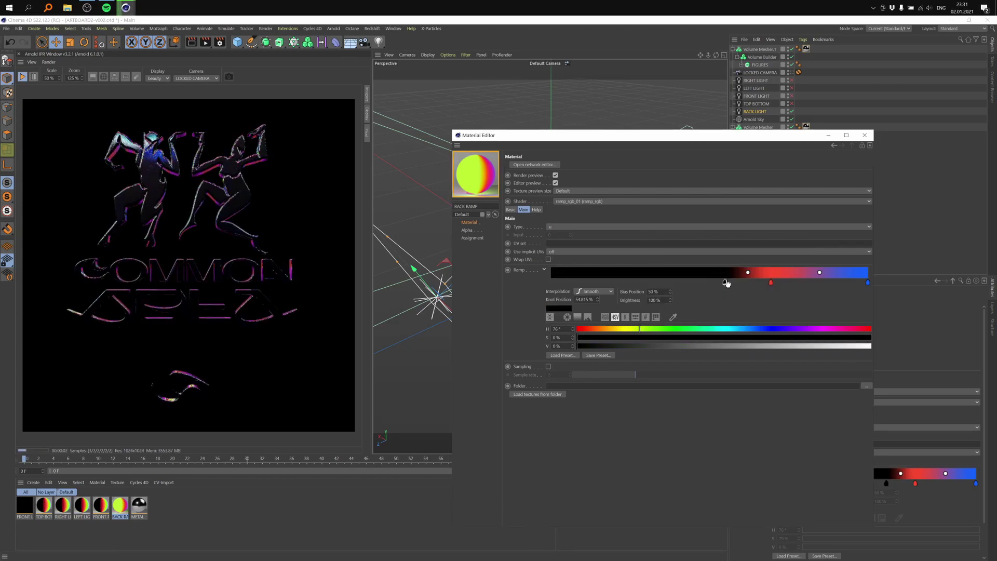
# - Add a pale green knot and another black knot before it to the black part of the BACK RAMP gradient
pyautogui.moveTo(725, 288)
pyautogui.doubleClick(692, 282)
pyautogui.click(675, 290)
pyautogui.click(763, 308)
pyautogui.moveTo(724, 300); pyautogui.dragTo(607, 307)
pyautogui.click(679, 320)
pyautogui.doubleClick(660, 283)
pyautogui.click(645, 320)
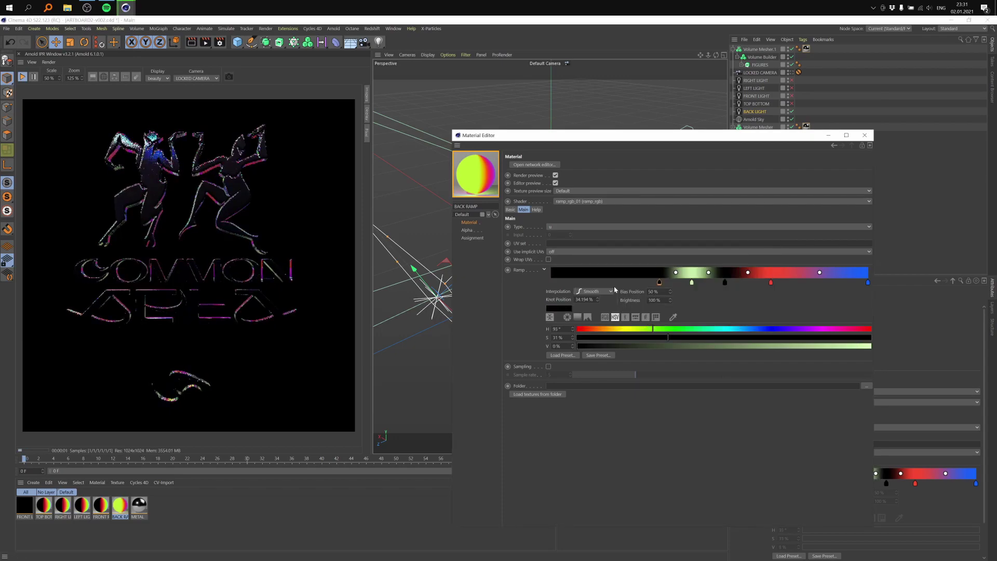
# - Recolor the red BACK RAMP knot to light violet-blue with hue 234°, saturation 45% and value 98%, and close the material editor
pyautogui.doubleClick(771, 284)
pyautogui.click(807, 290)
pyautogui.click(782, 299)
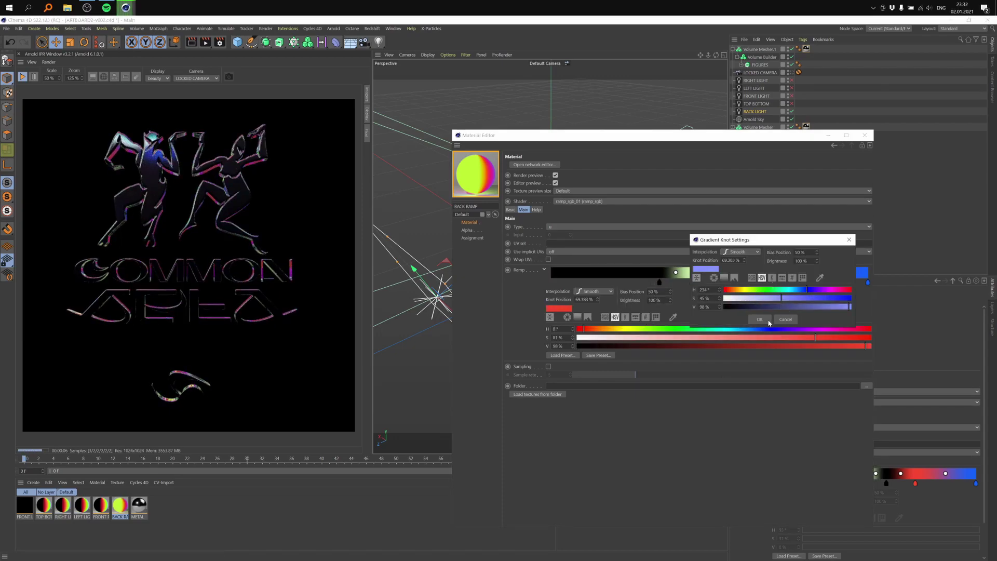
pyautogui.click(765, 320)
pyautogui.click(865, 135)
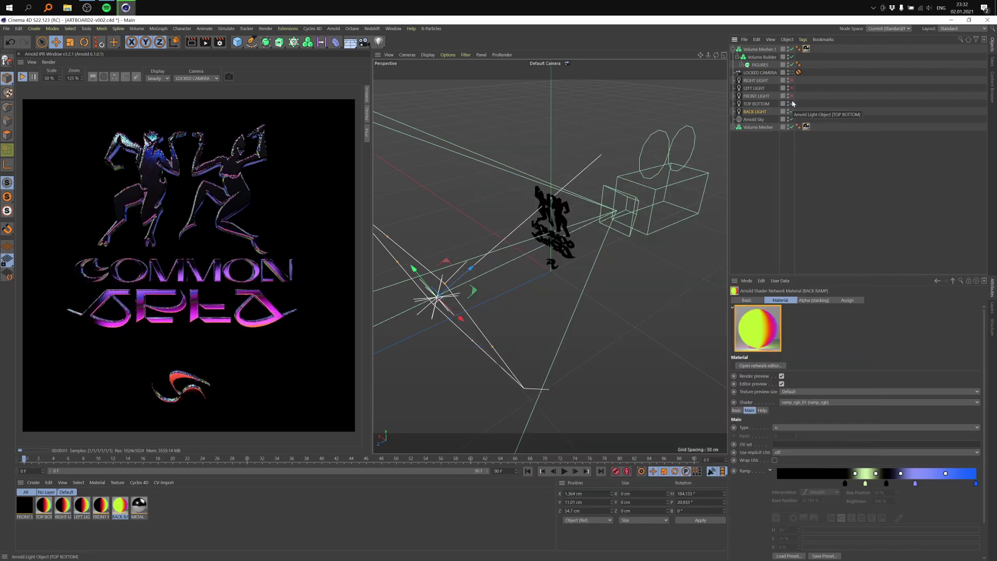
# - Toggle the scene lights to compare the fully lit render with the Arnold Sky alone
pyautogui.click(792, 88)
pyautogui.click(792, 80)
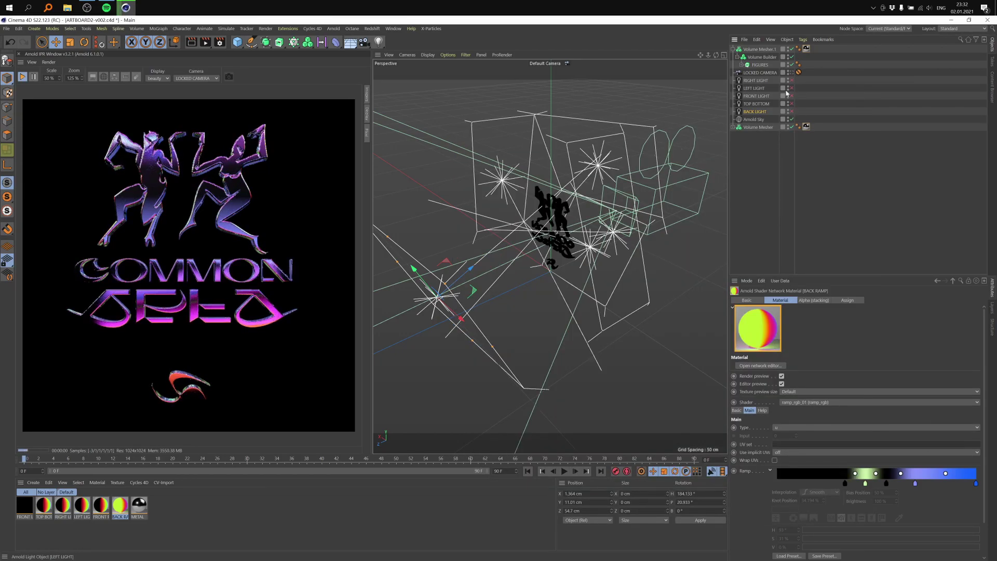
pyautogui.moveTo(792, 80); pyautogui.dragTo(792, 112)
# - Rotate the Arnold Sky to a heading of -19° and enable all five scene lights
pyautogui.click(753, 119)
pyautogui.click(758, 300)
pyautogui.moveTo(871, 318)
pyautogui.mouseDown()
pyautogui.moveTo(871, 259)
pyautogui.moveTo(867, 323)
pyautogui.mouseUp()
pyautogui.moveTo(791, 80); pyautogui.dragTo(792, 112)
pyautogui.moveTo(871, 318)
pyautogui.mouseDown()
pyautogui.moveTo(870, 384)
pyautogui.moveTo(870, 318)
pyautogui.mouseUp()
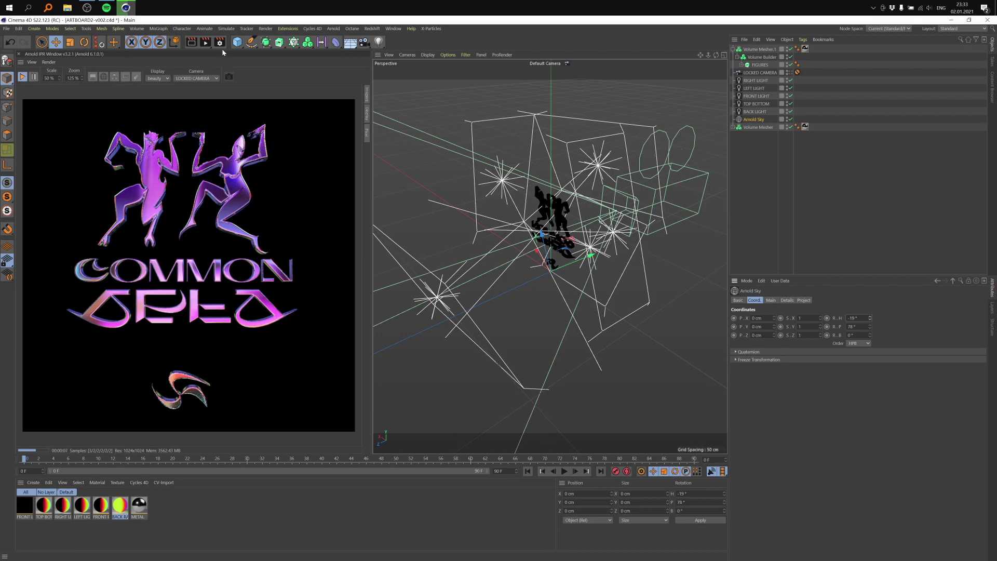
# - Keep Arnold Renderer as the renderer in the render settings and set its Camera (AA) samples to 9
pyautogui.click(222, 45)
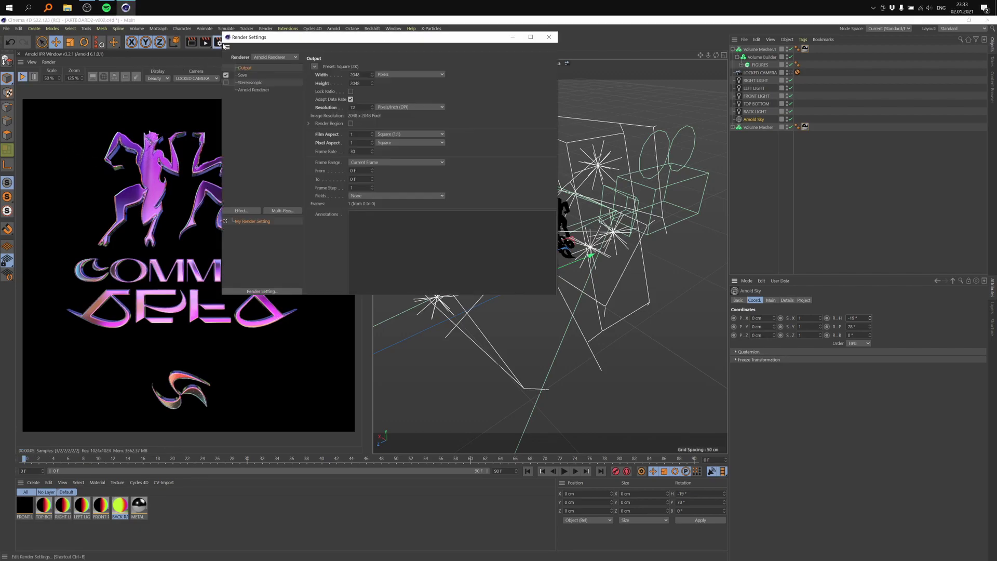
pyautogui.click(274, 57)
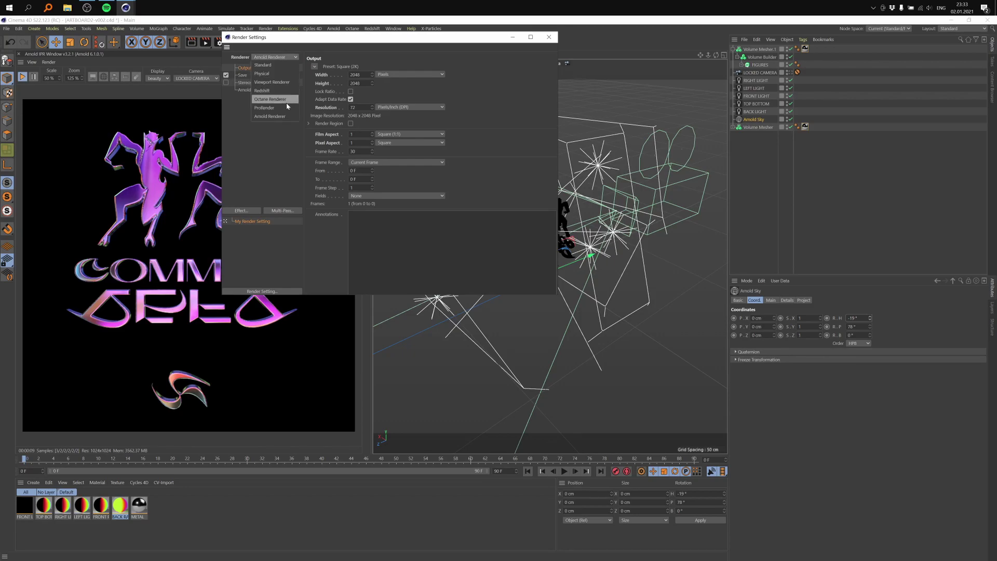
pyautogui.click(271, 117)
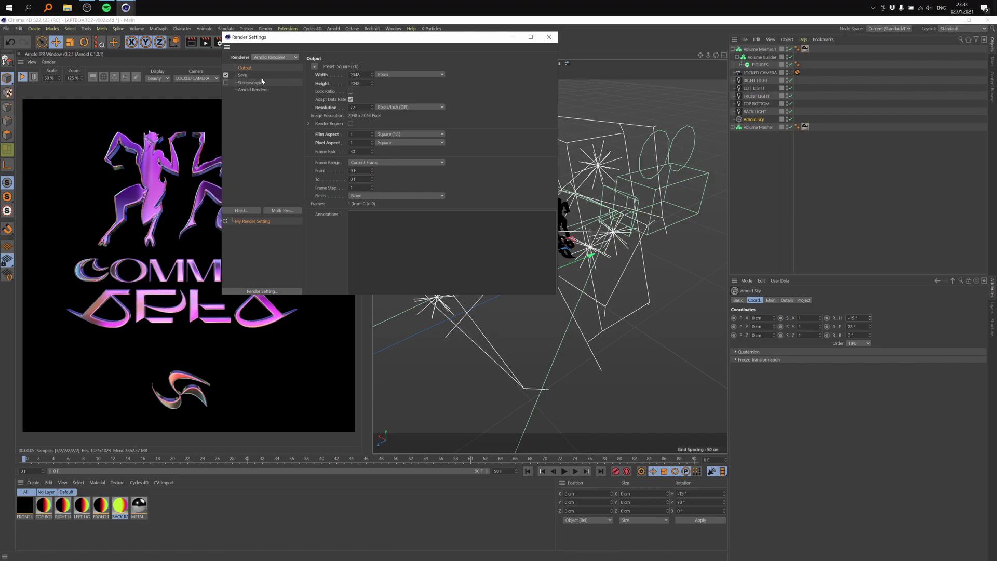
pyautogui.click(243, 91)
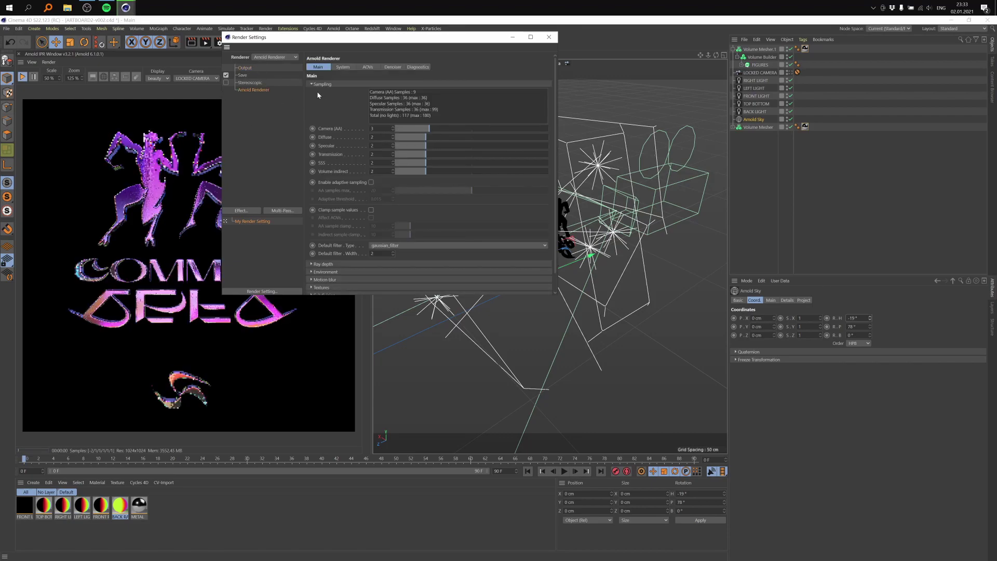
pyautogui.click(371, 129)
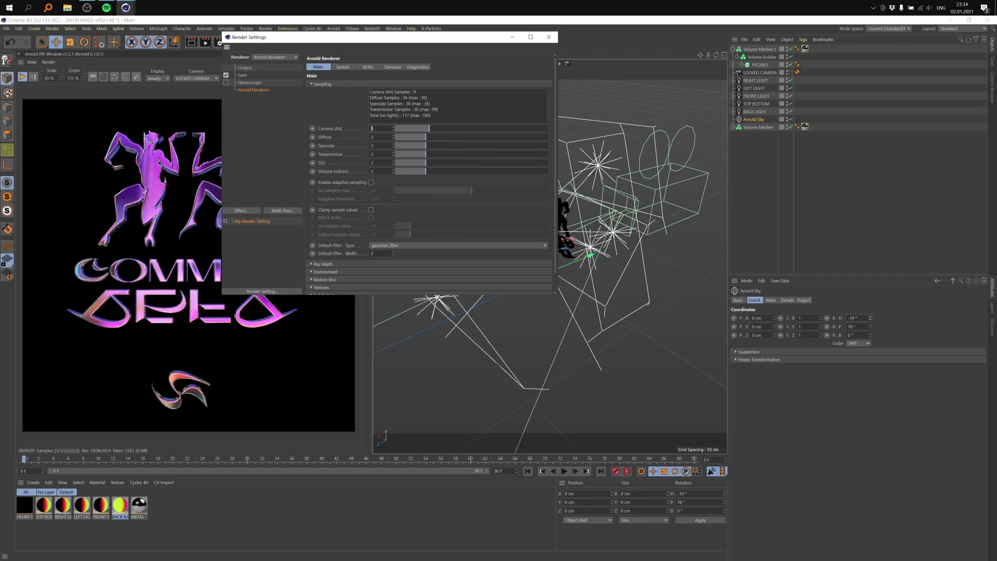
pyautogui.write('6')
pyautogui.press('Return')
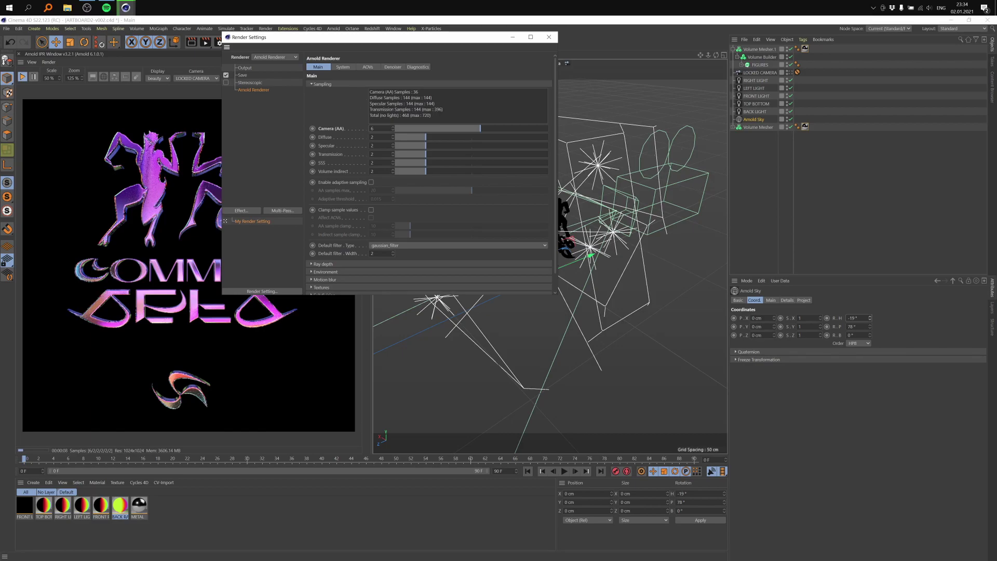
pyautogui.write('9')
pyautogui.press('Return')
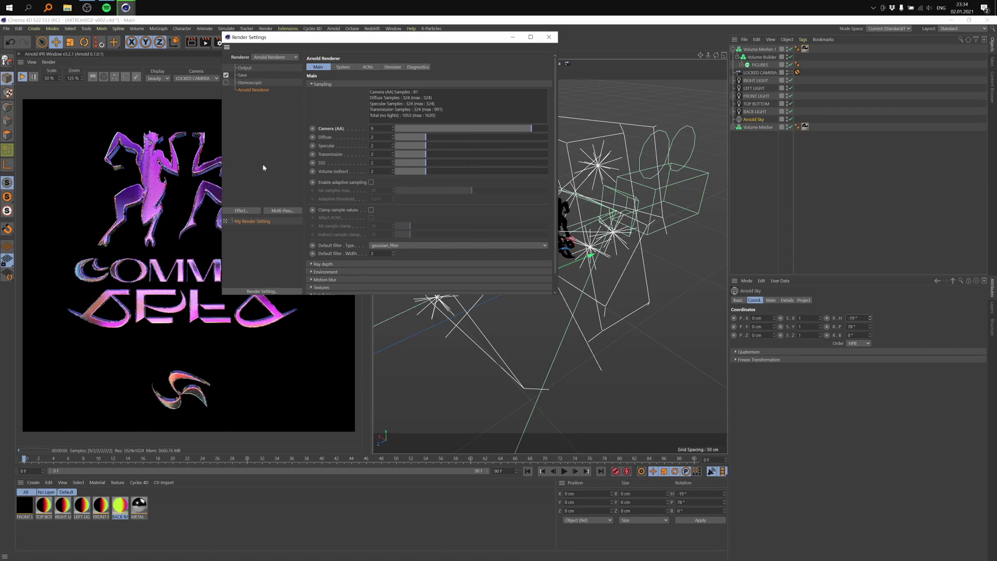
# - Turn off multi-pass image saving and set the regular image output to PNG at 16 Bit/Channel
pyautogui.click(244, 68)
pyautogui.click(243, 75)
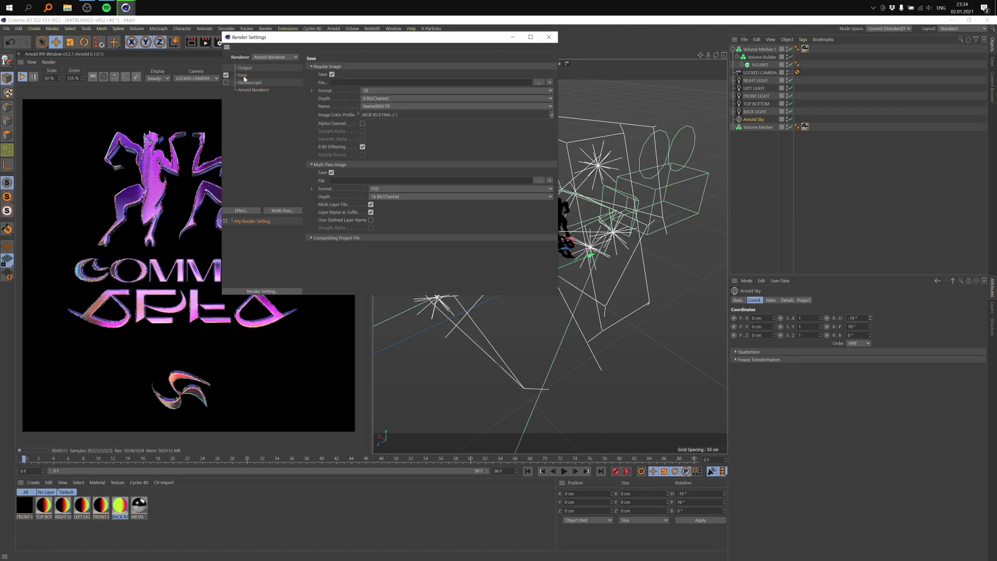
pyautogui.click(332, 172)
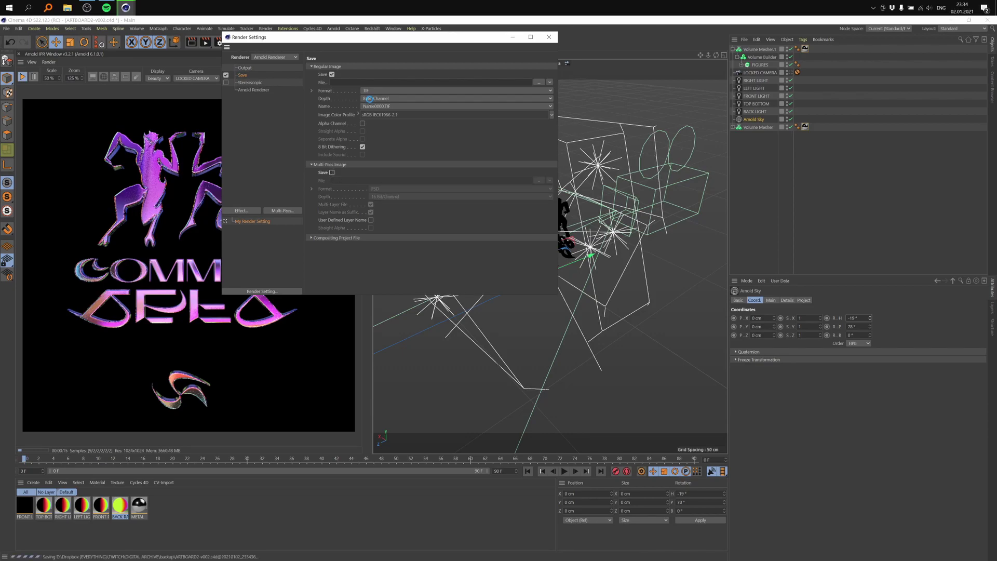
pyautogui.click(376, 91)
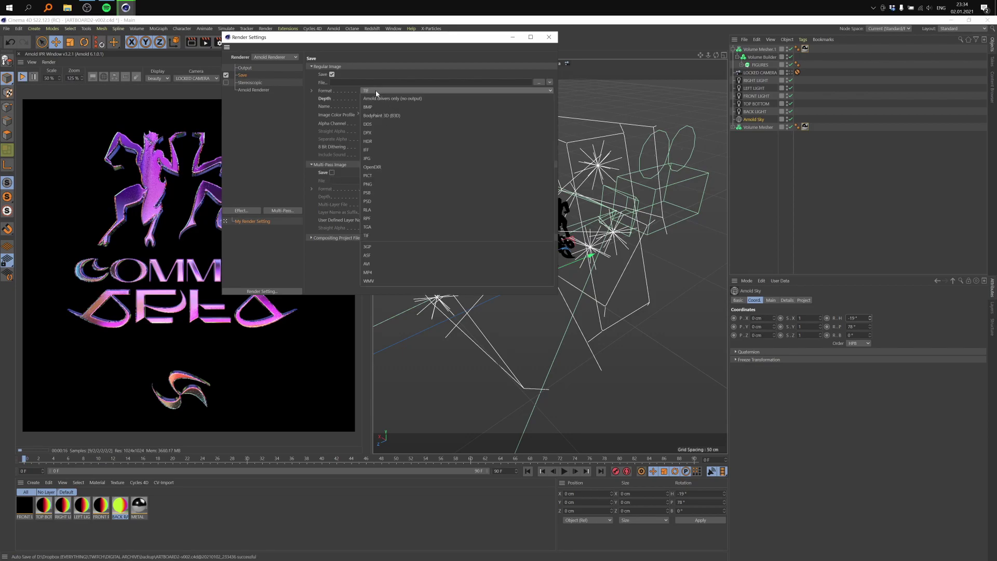
pyautogui.click(380, 184)
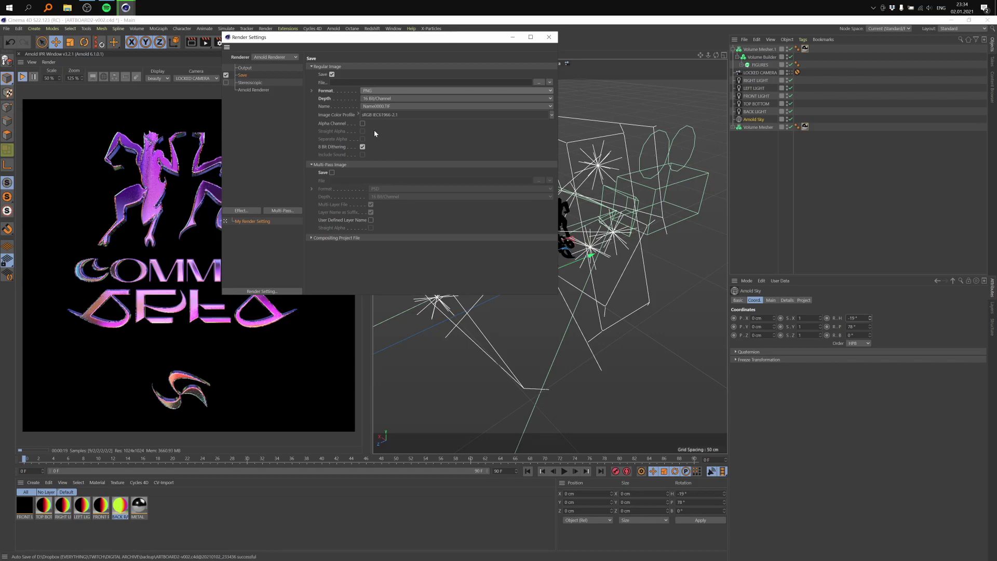
pyautogui.click(372, 83)
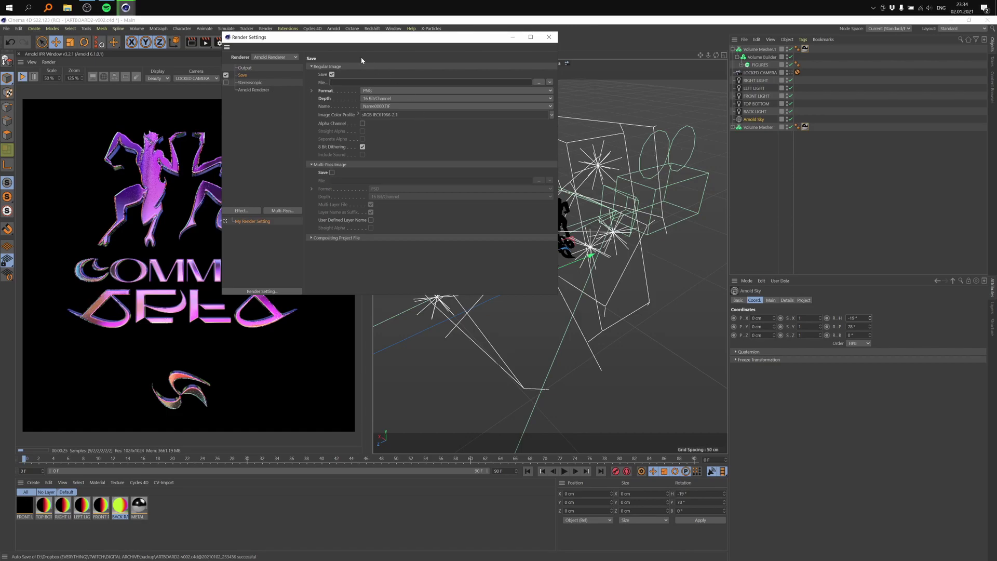
# - Move the render settings window aside and start the final render in the Picture Viewer
pyautogui.moveTo(350, 38); pyautogui.dragTo(451, 86)
pyautogui.click(206, 42)
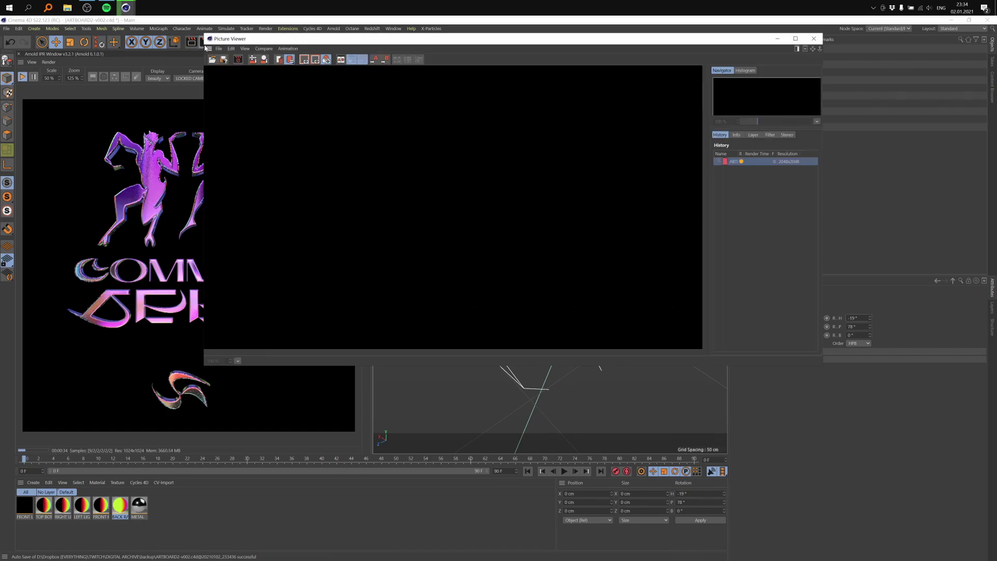